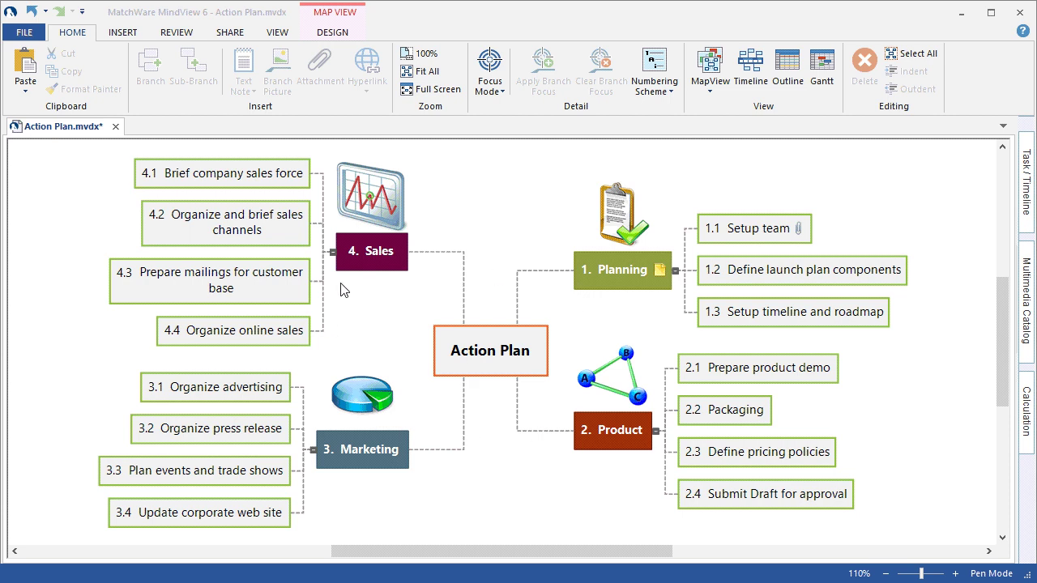
left_click(649, 90)
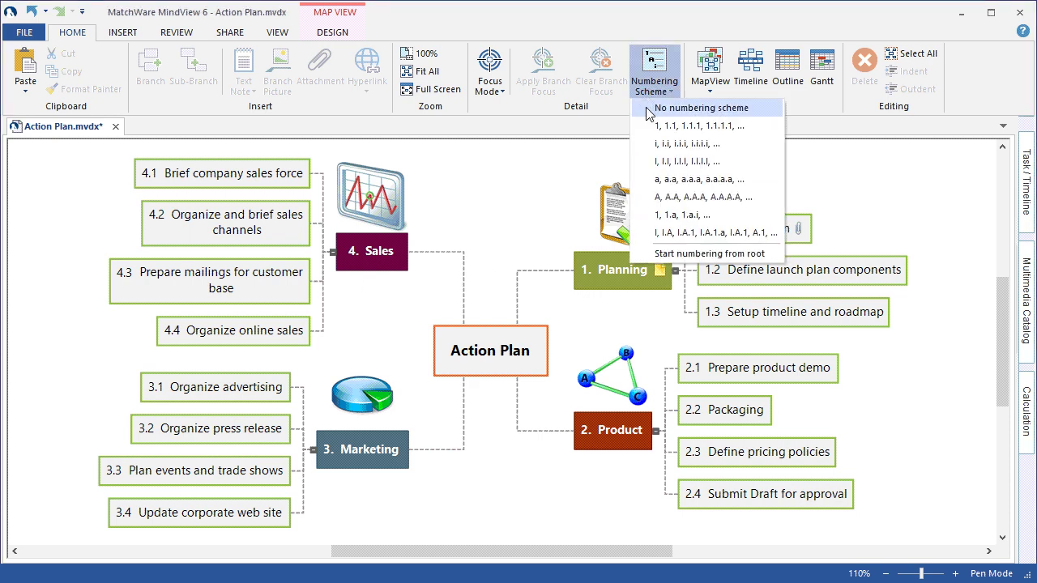
left_click(649, 109)
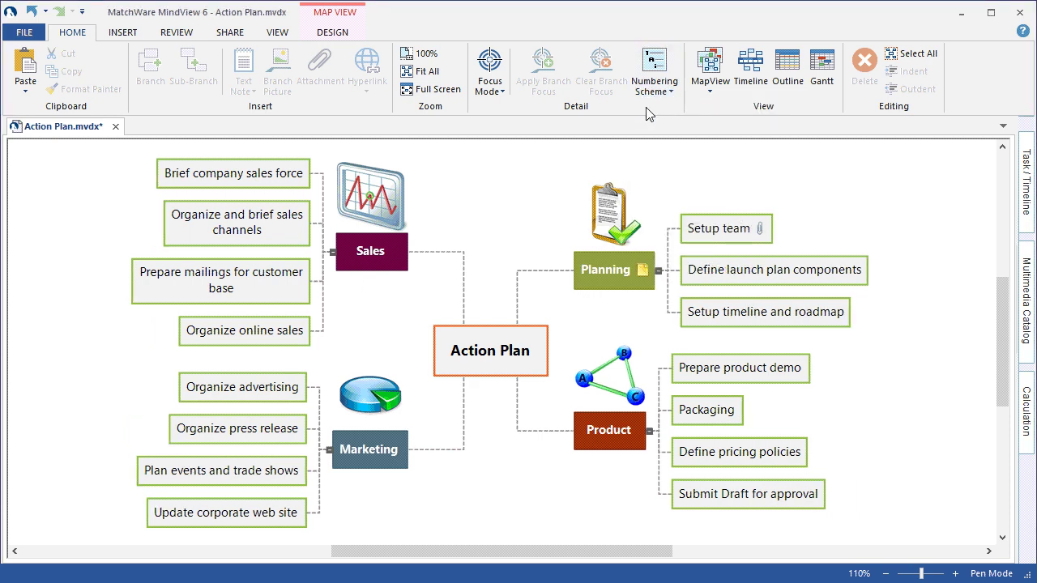
left_click(648, 91)
left_click(652, 123)
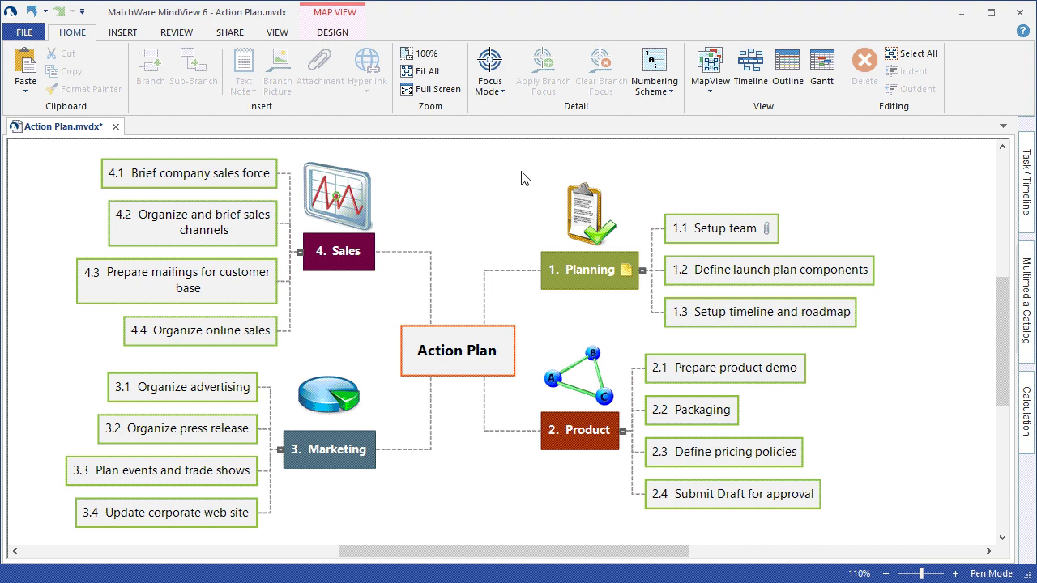
- Mark branch 1.2 'Define launch plan components' with the red Priority 1 icon
left_click(121, 34)
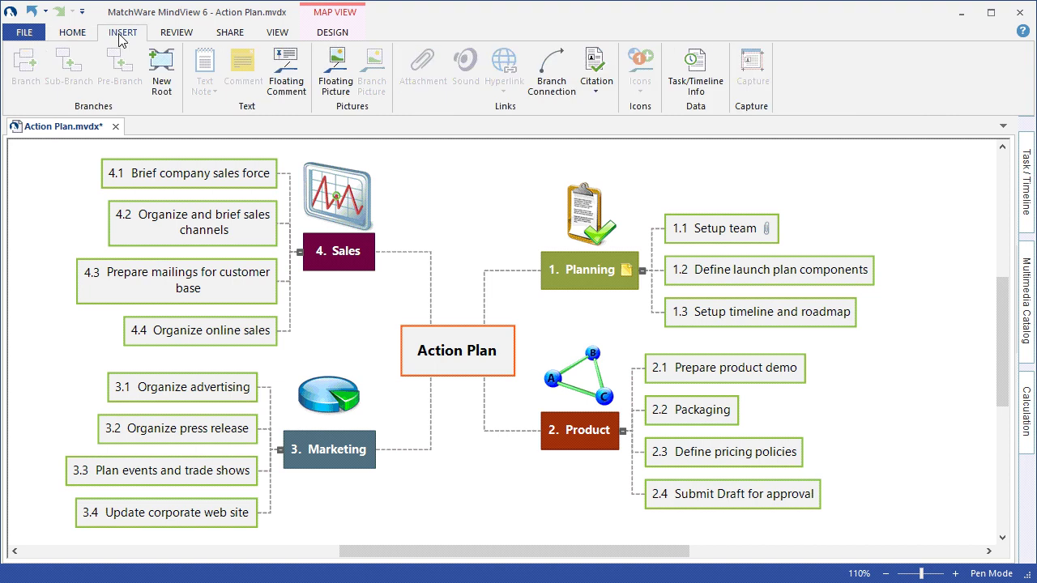
left_click(717, 274)
left_click(642, 80)
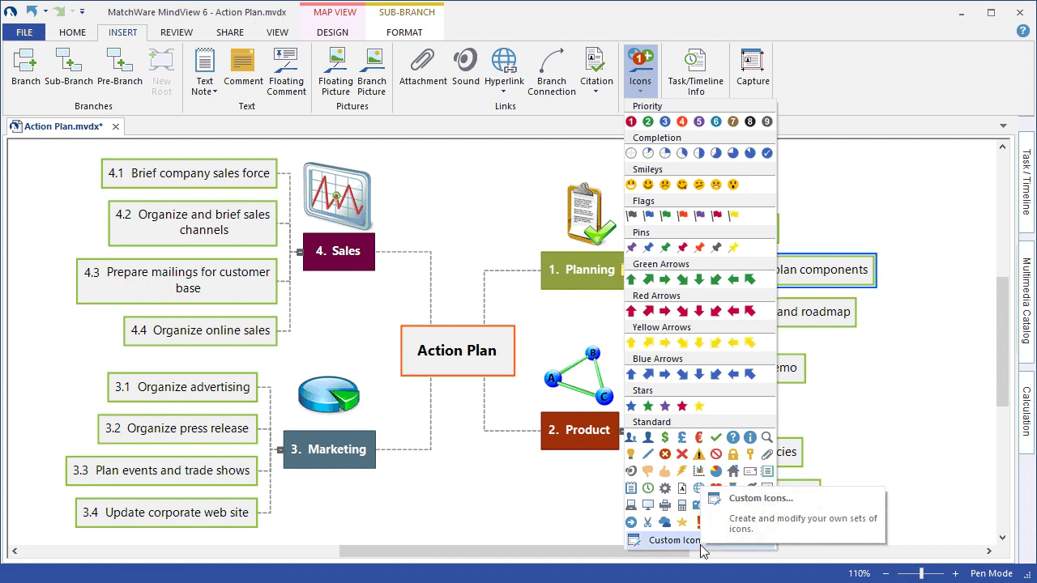
left_click(632, 121)
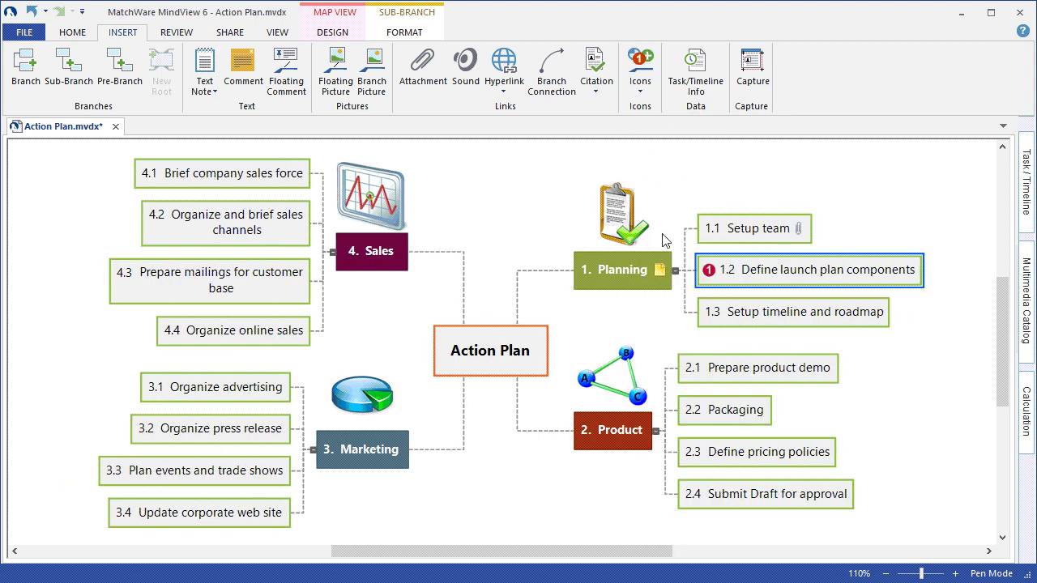
- Mark branches 2.3, 3.2 and 4.2 together with Priority 1, then clear the selection
left_click(734, 460)
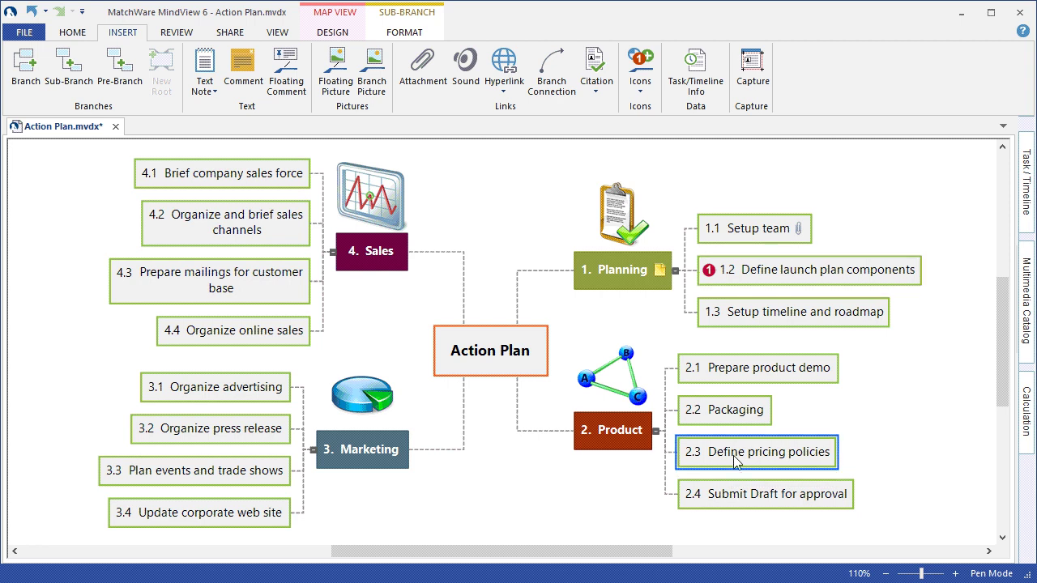
left_click(217, 430, "ctrl")
left_click(249, 229, "ctrl")
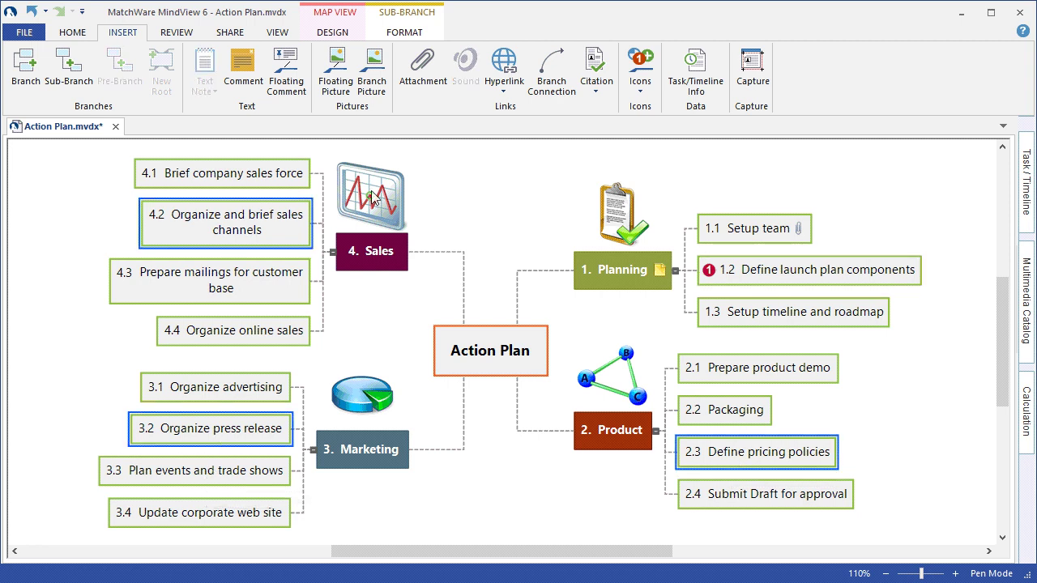
left_click(640, 89)
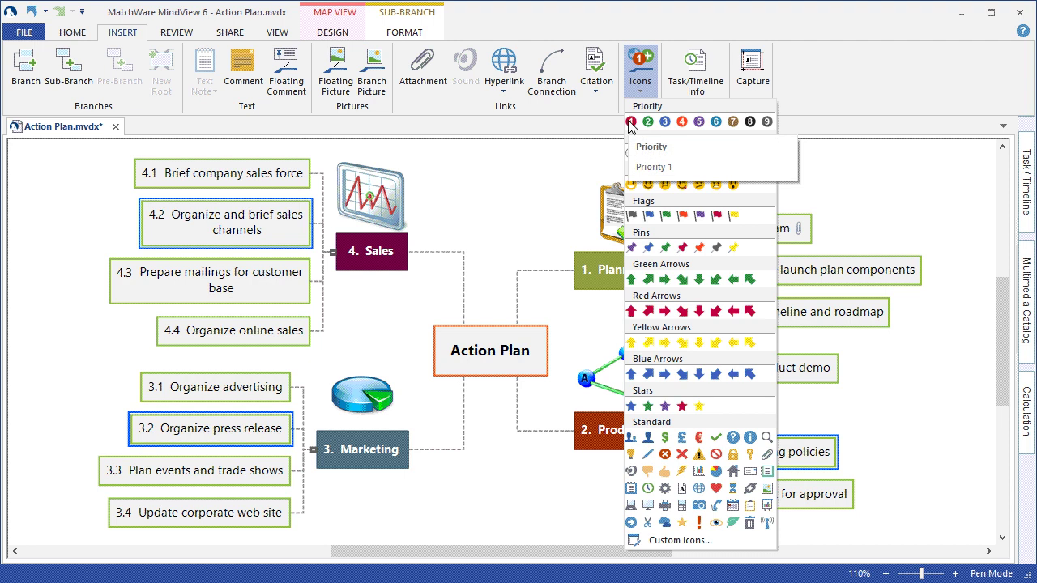
left_click(628, 121)
left_click(487, 185)
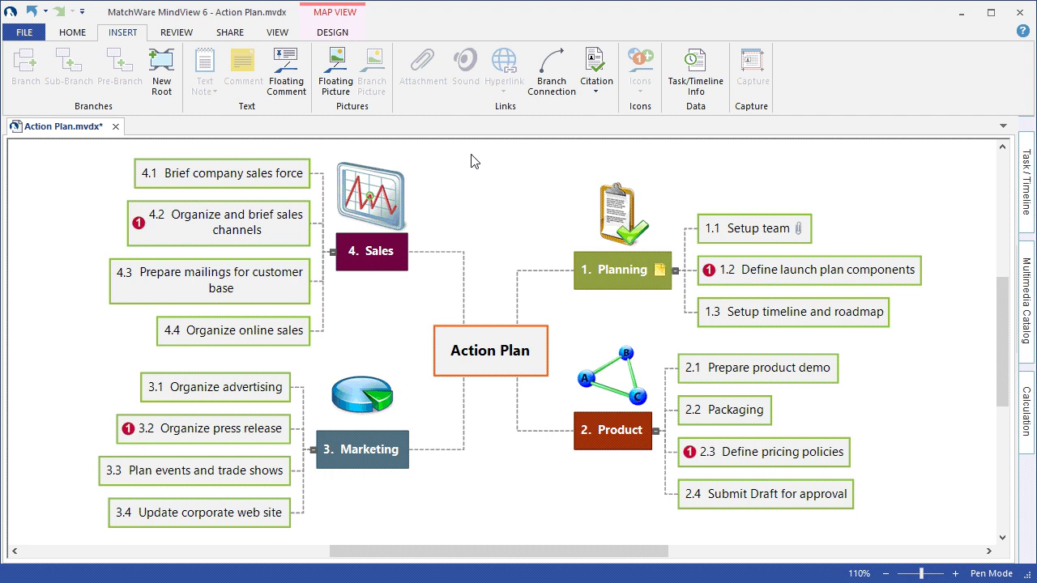
- Switch the Action Plan map to the Top Down layout from View > MapView
left_click(278, 32)
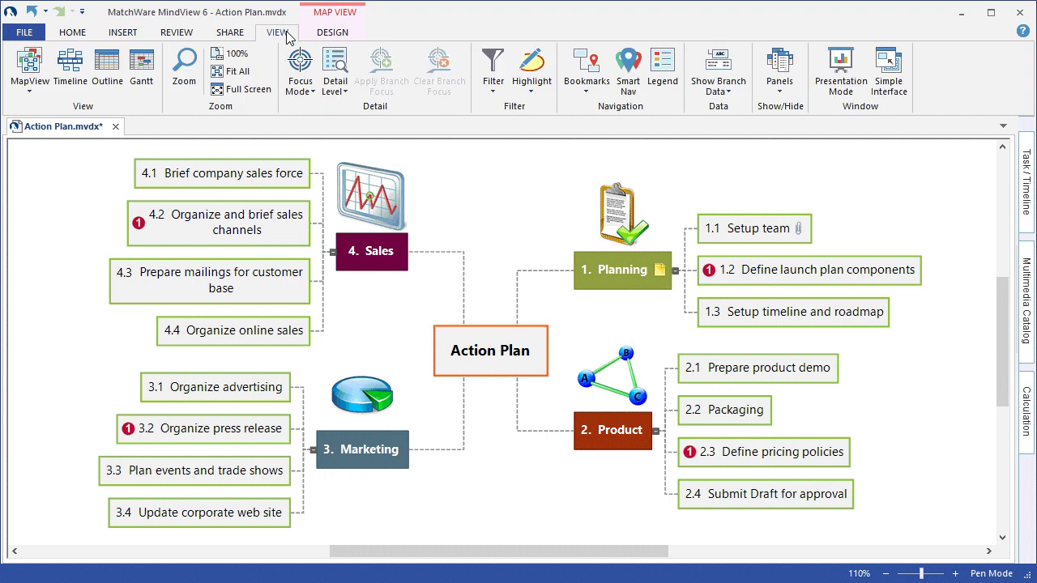
left_click(35, 88)
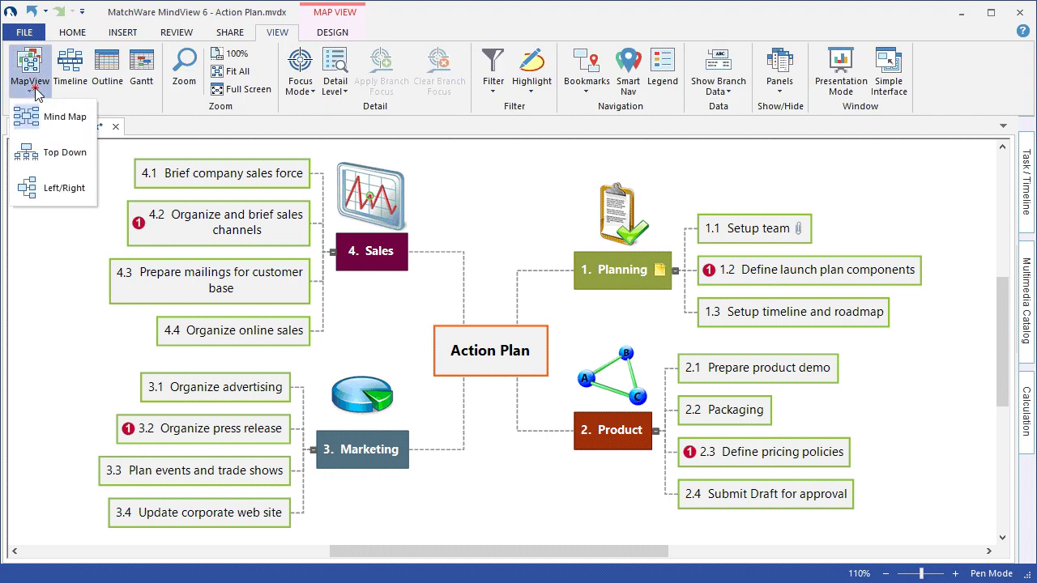
left_click(67, 154)
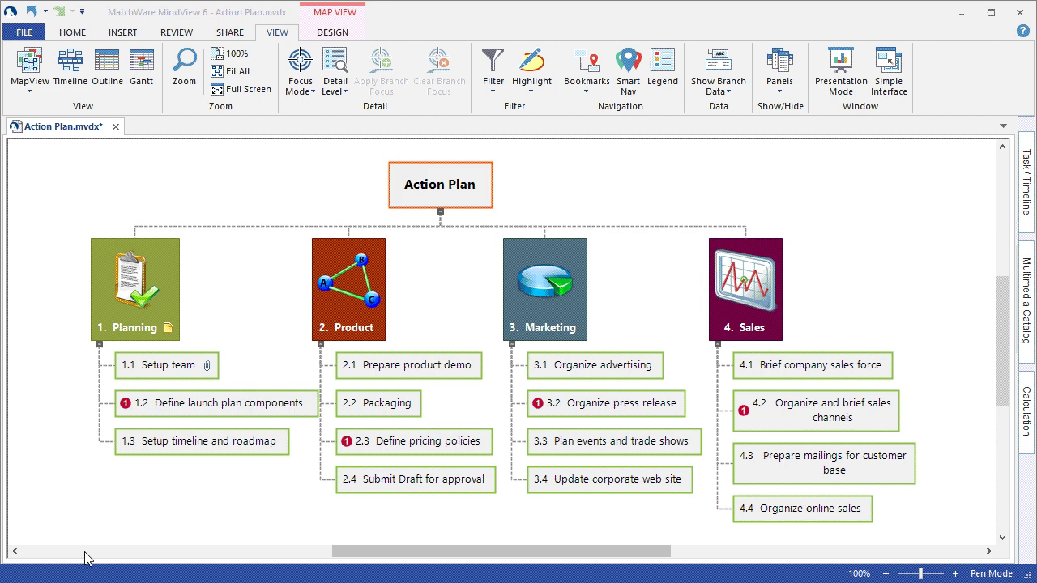
- Apply branch focus to the 1. Planning branch so only it and its sub-tasks remain
left_click(146, 298)
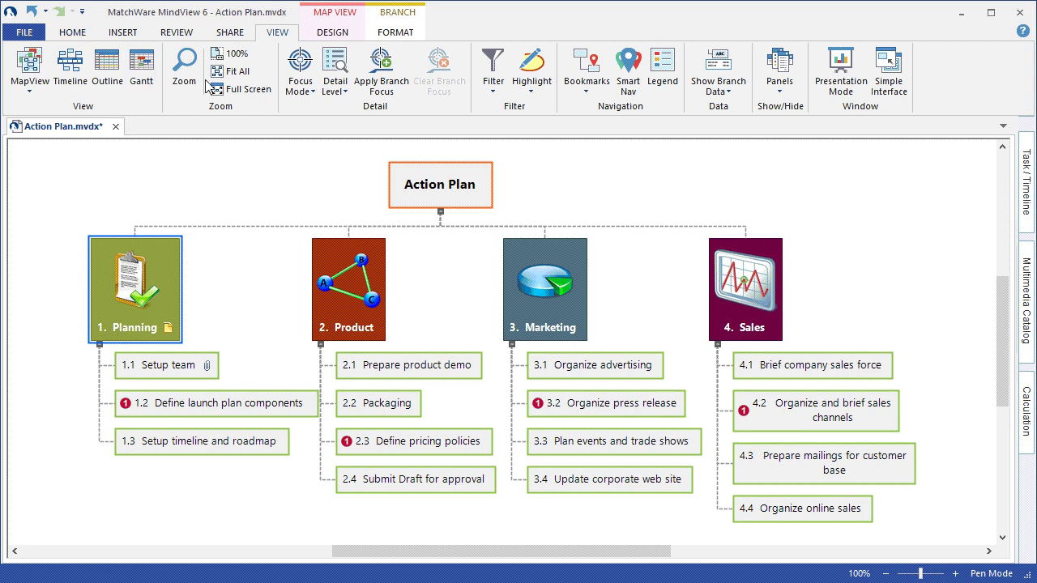
left_click(368, 86)
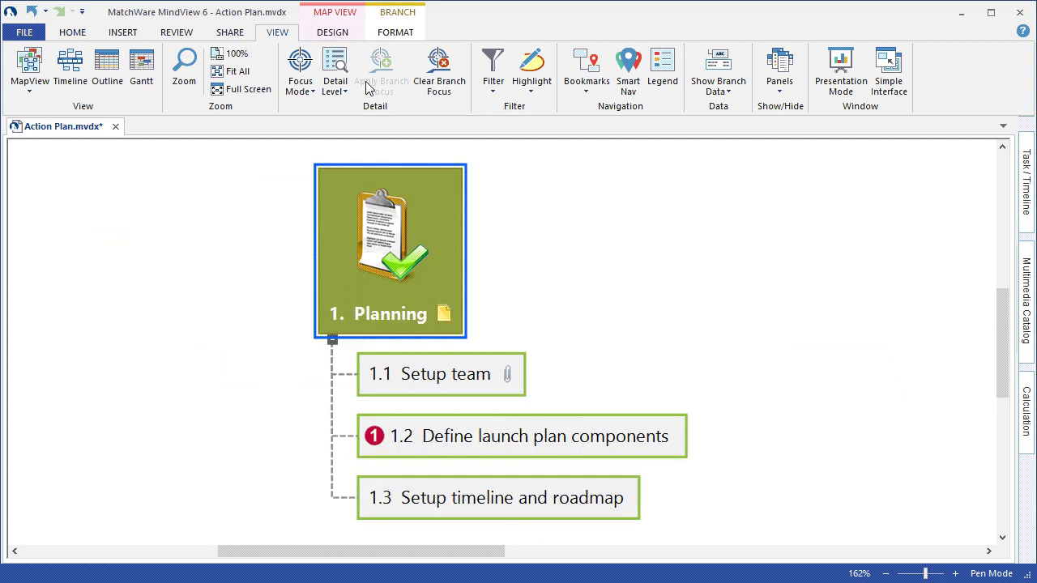
left_click(231, 197)
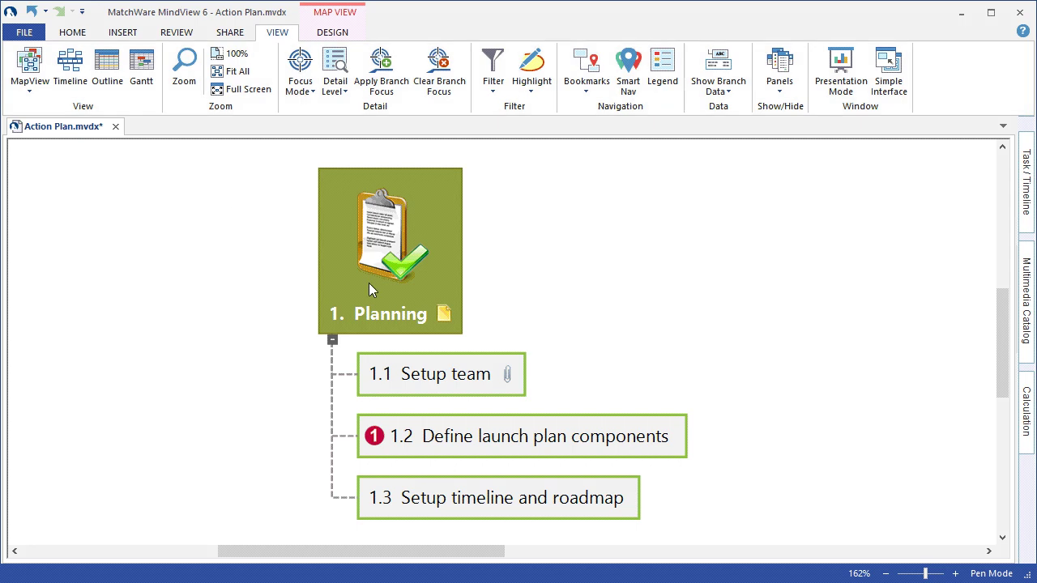
- Open the Task / Timeline panel with the Setup team task selected
left_click(425, 369)
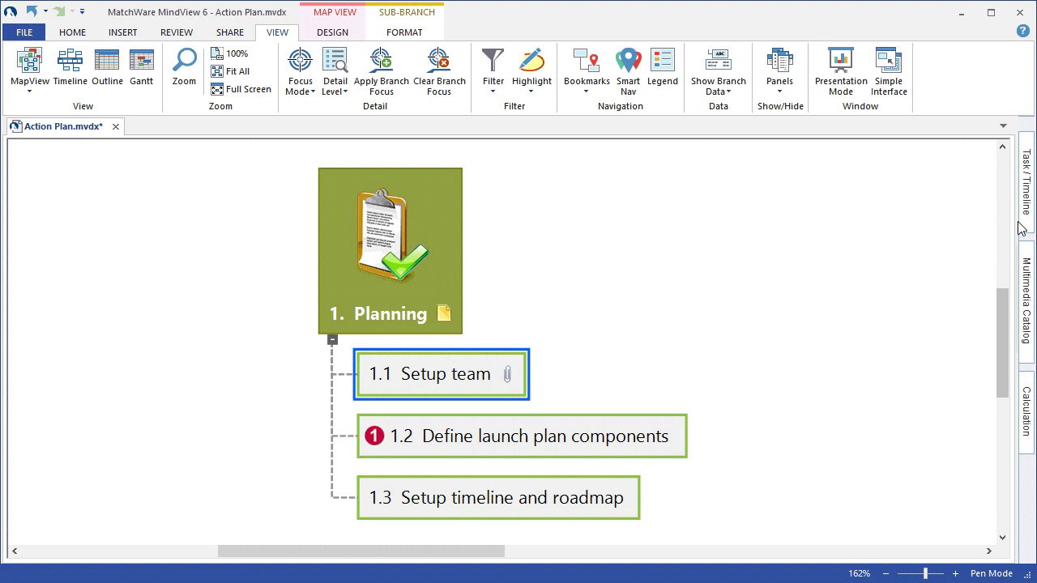
left_click(1026, 182)
left_click(454, 341)
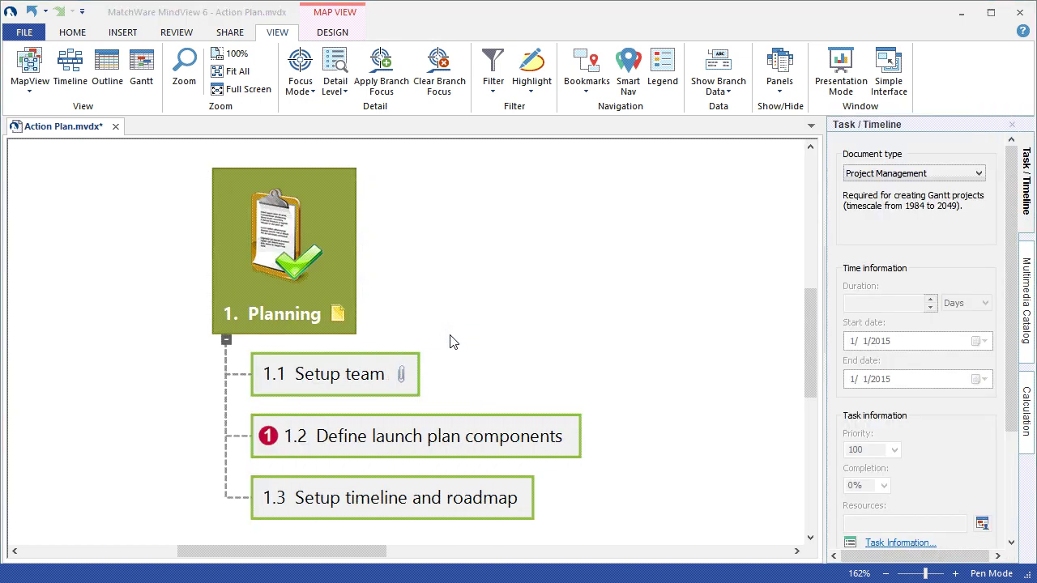
left_click(363, 363)
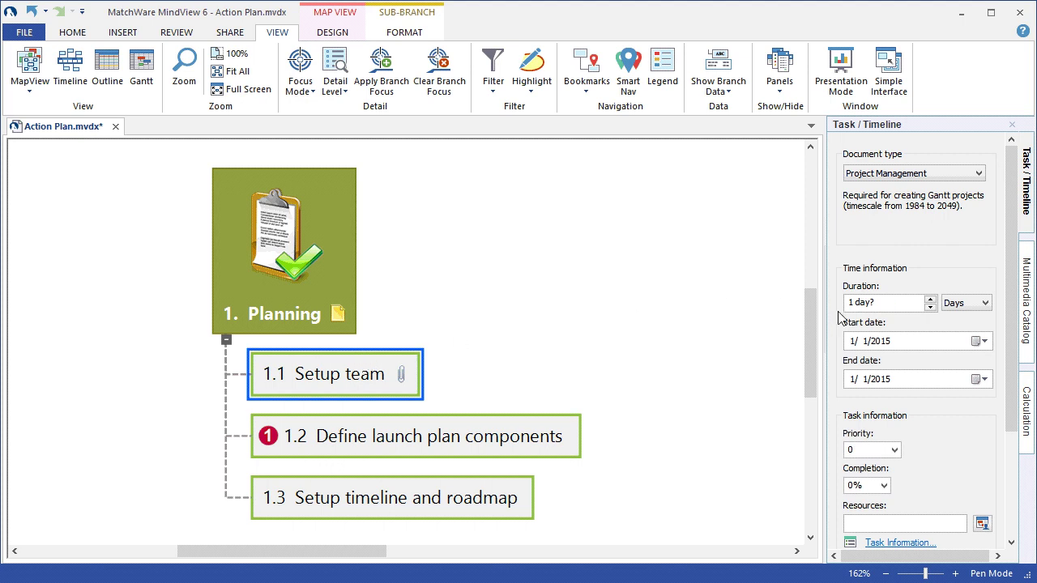
- Keep days as Setup team's duration unit and set its start date to 1/1/2015
left_click(986, 304)
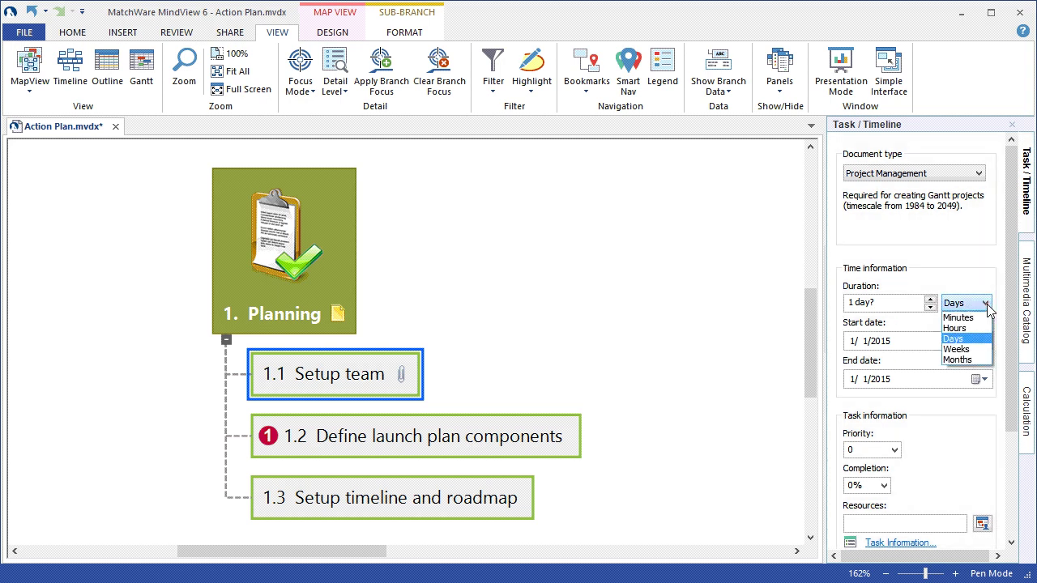
left_click(986, 262)
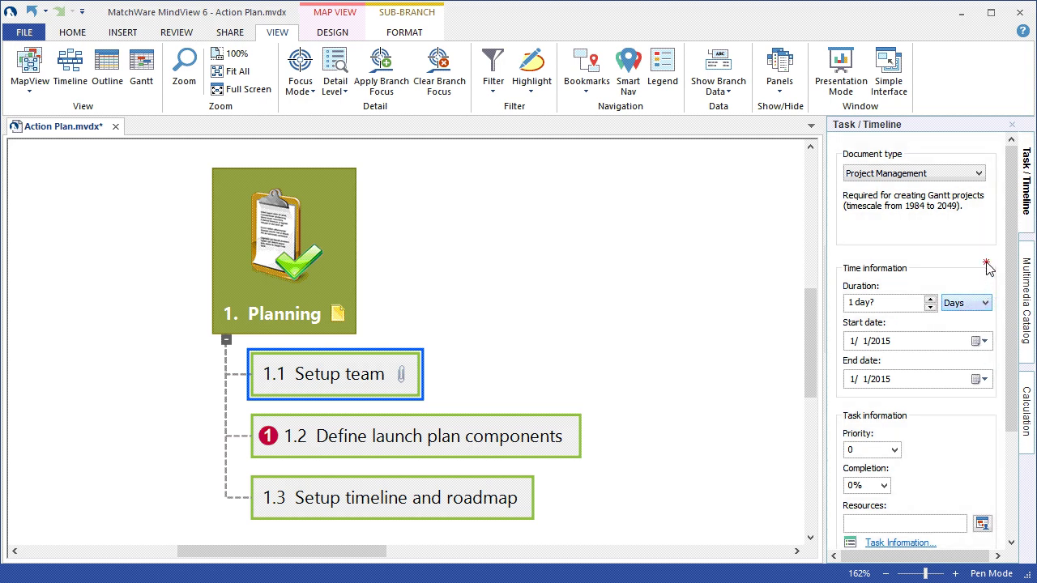
left_click(985, 341)
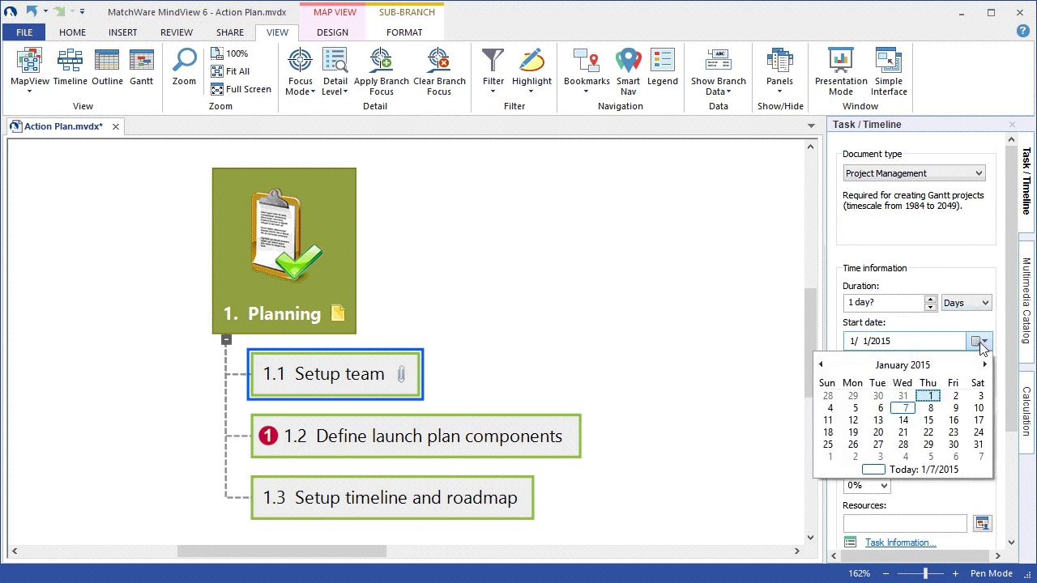
left_click(929, 397)
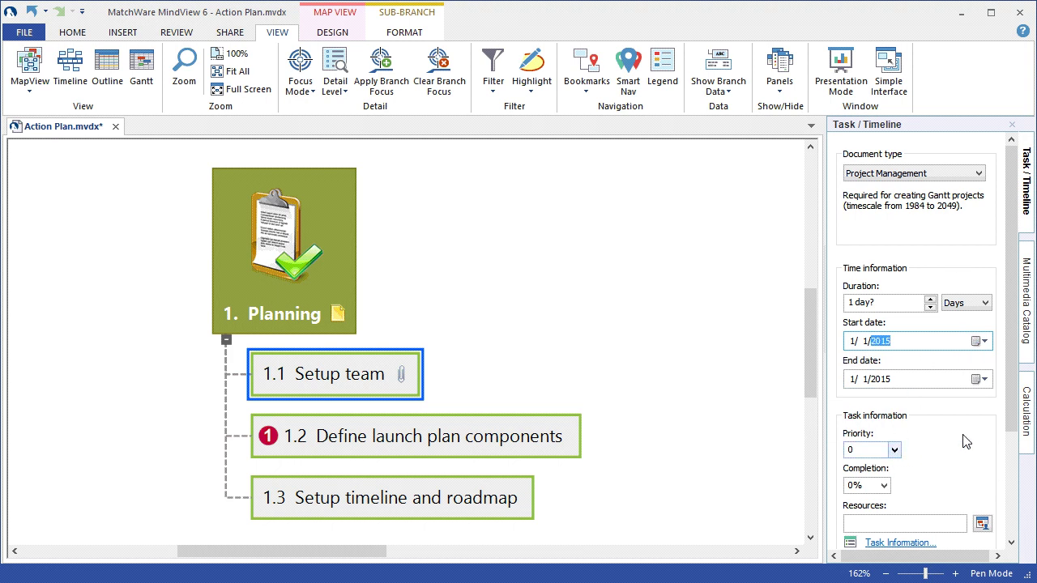
key("shift+Tab")
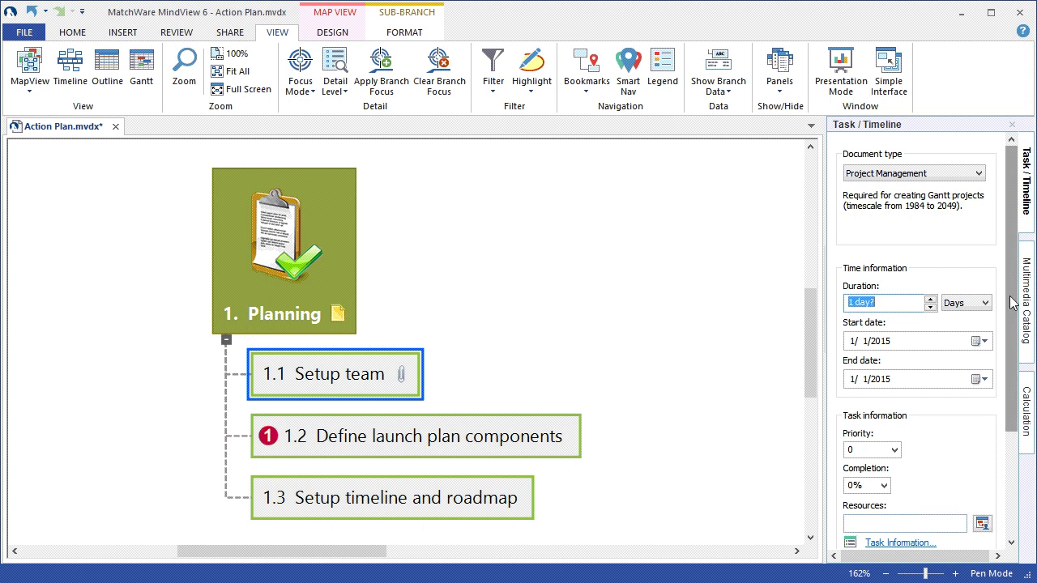
left_click_drag(1009, 340, 998, 411)
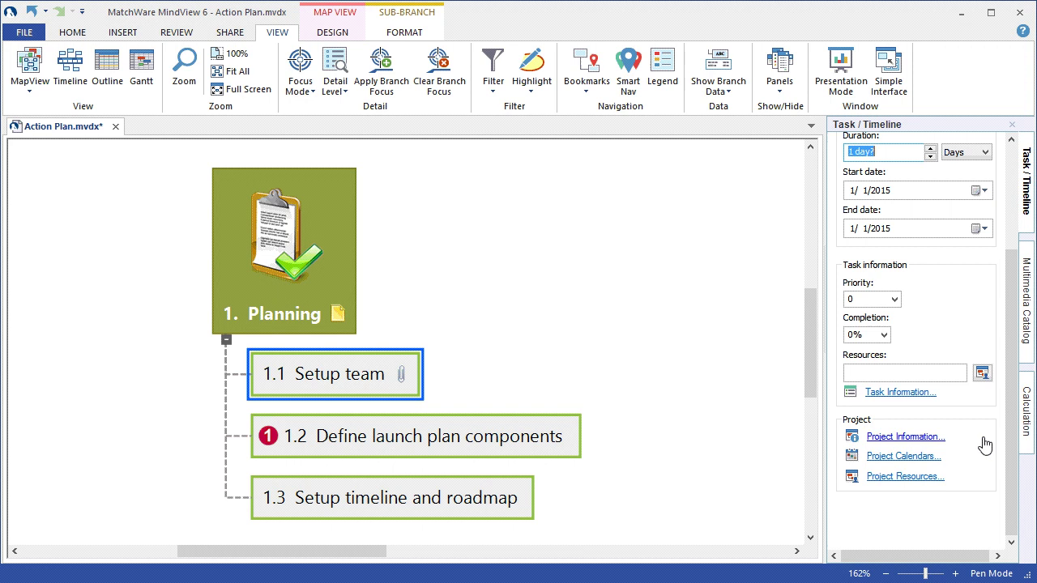
left_click(931, 446)
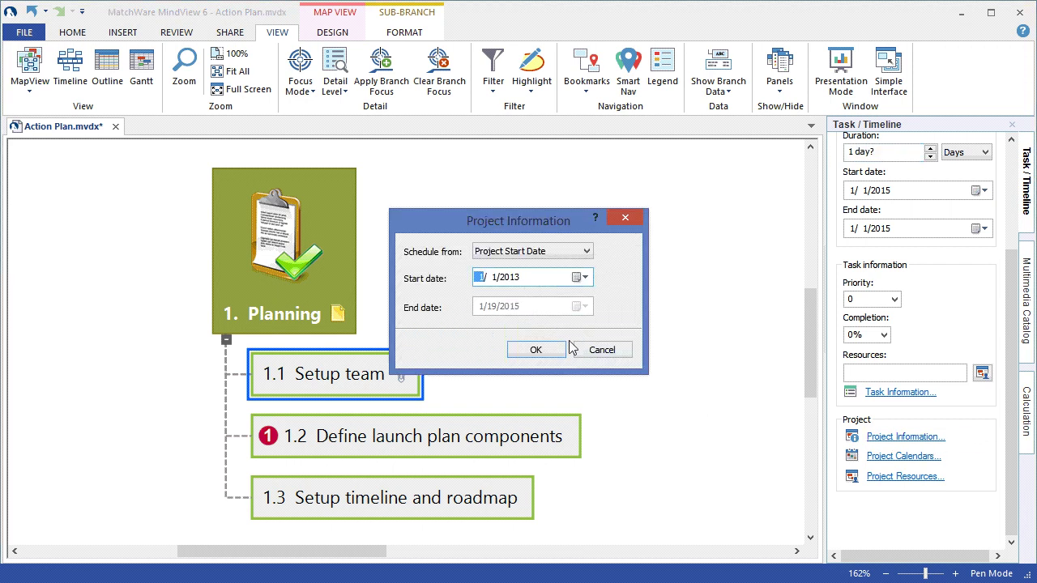
left_click(588, 253)
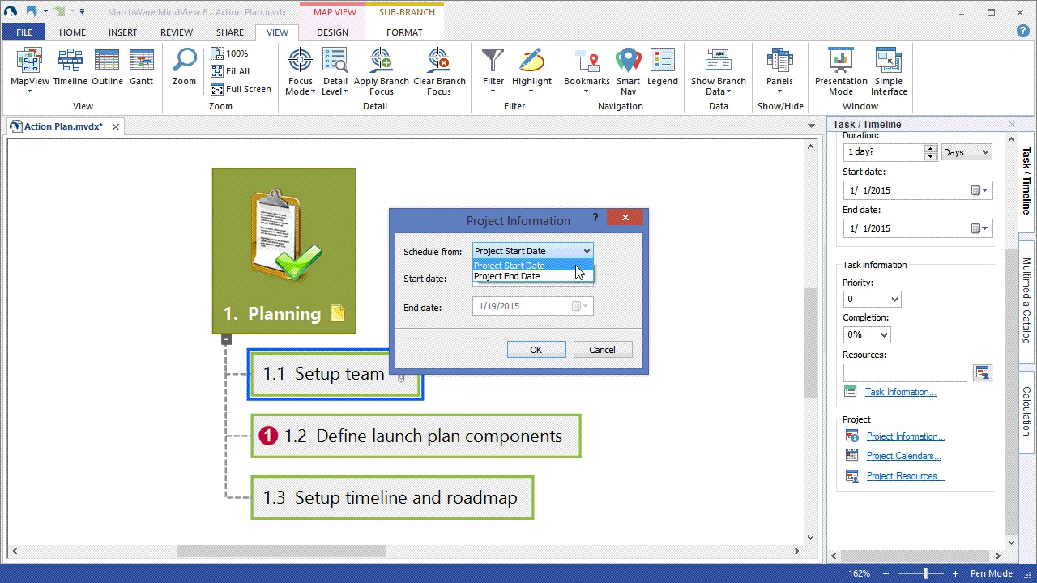
left_click(578, 267)
left_click(578, 278)
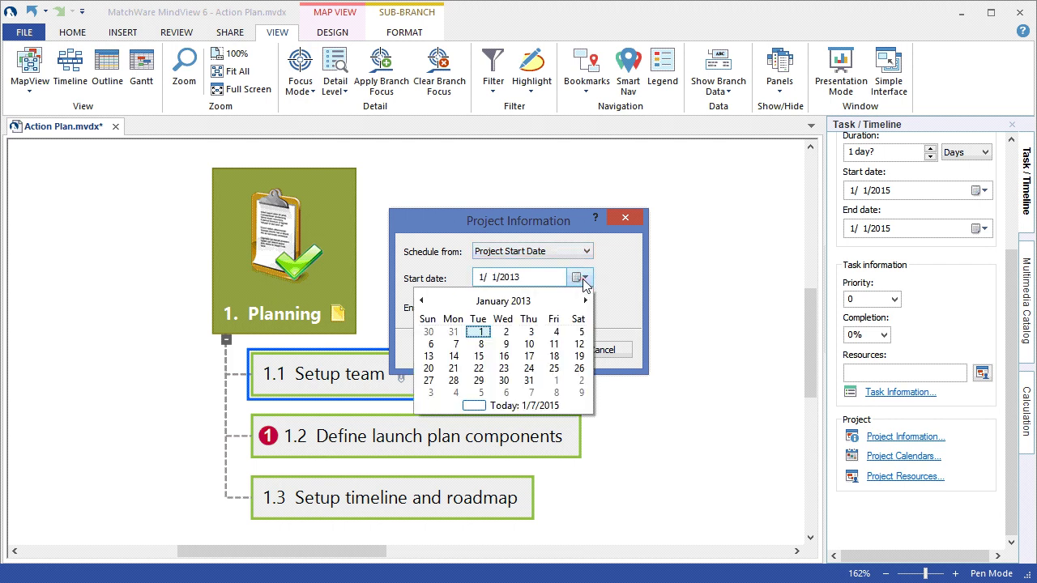
left_click(533, 407)
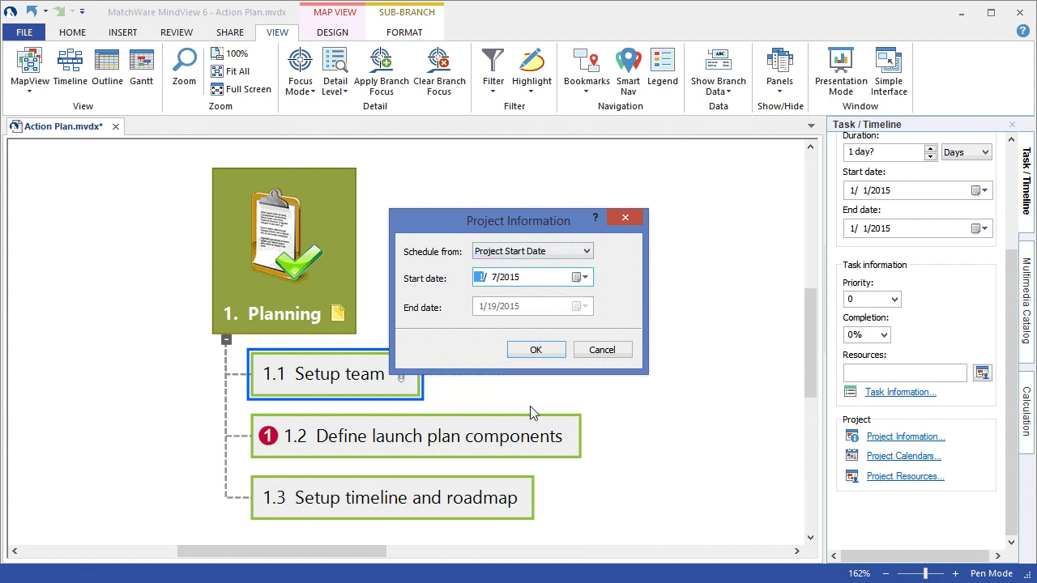
left_click(536, 350)
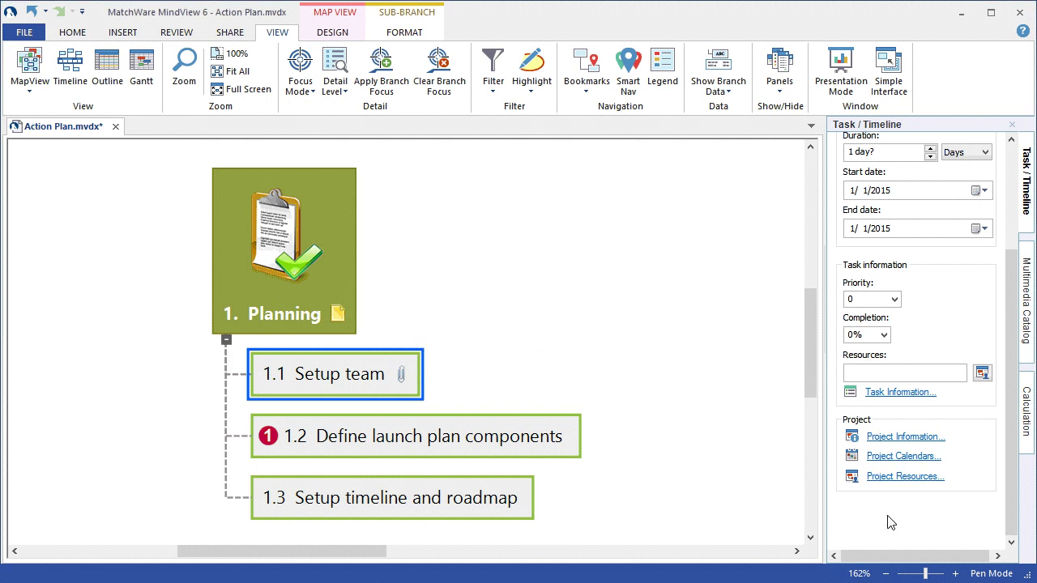
- Add a team member resource with their name, e-mail address and a $25/h rate
left_click(905, 478)
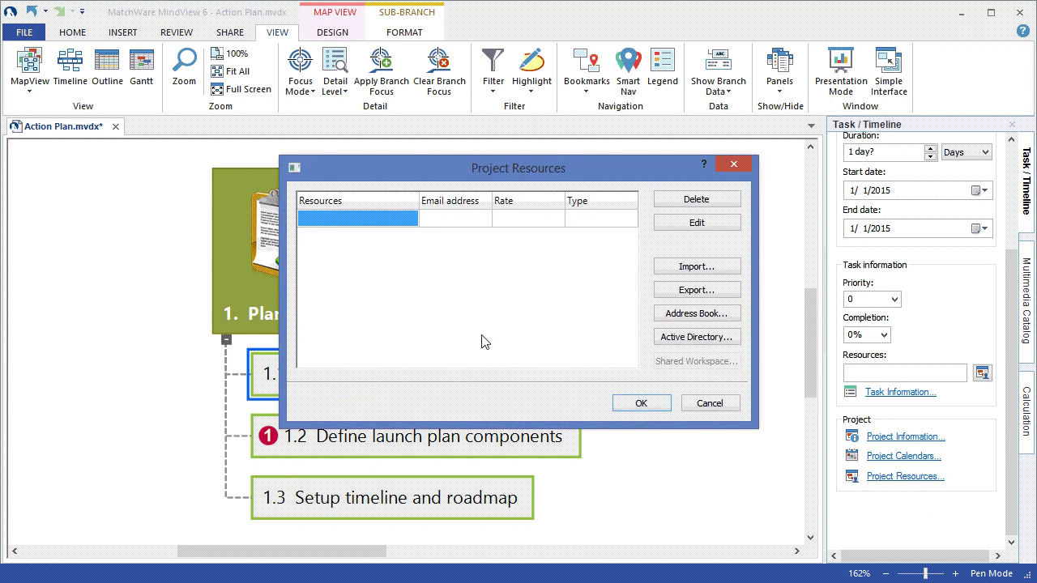
left_click(357, 221)
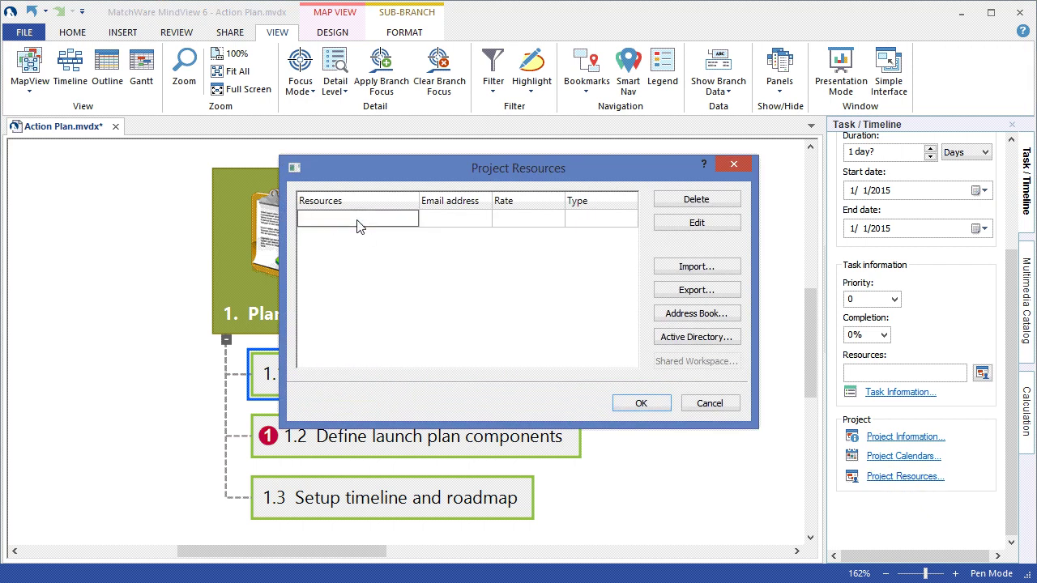
type("Jim")
left_click(429, 221)
left_click(433, 220)
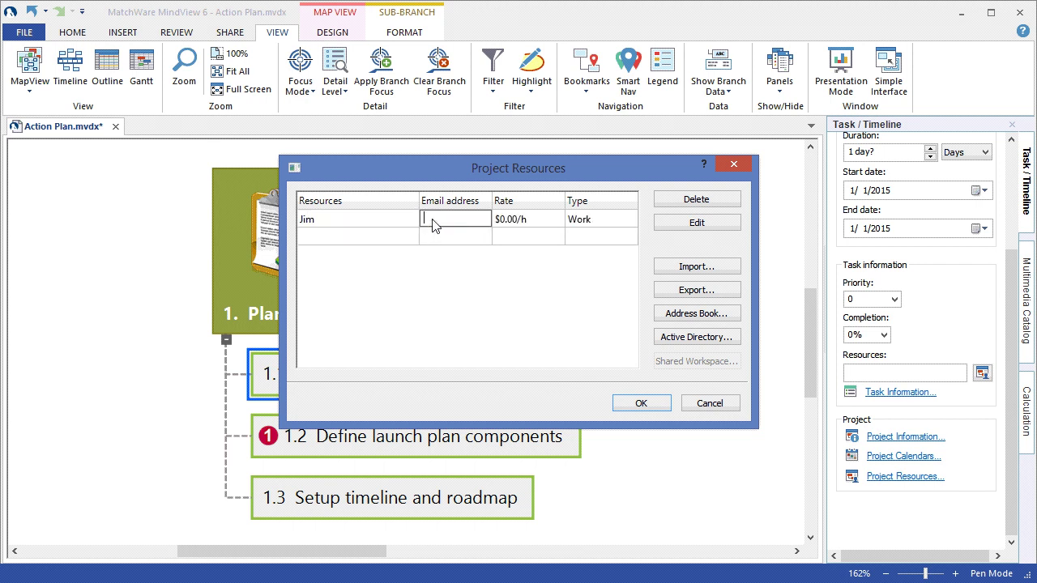
left_click(548, 230)
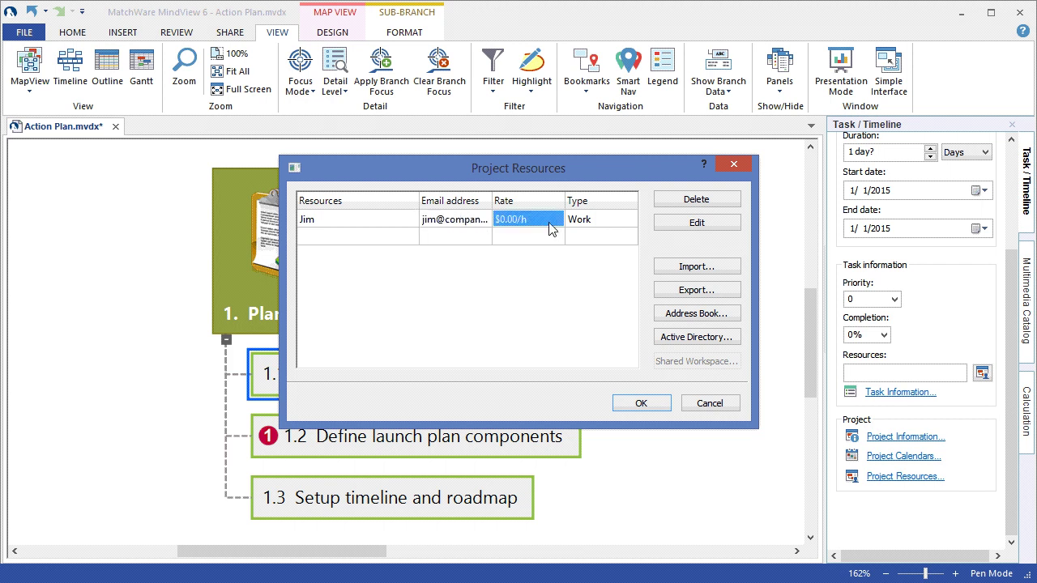
left_click(506, 221)
key("ctrl+a")
key("Delete")
type("25")
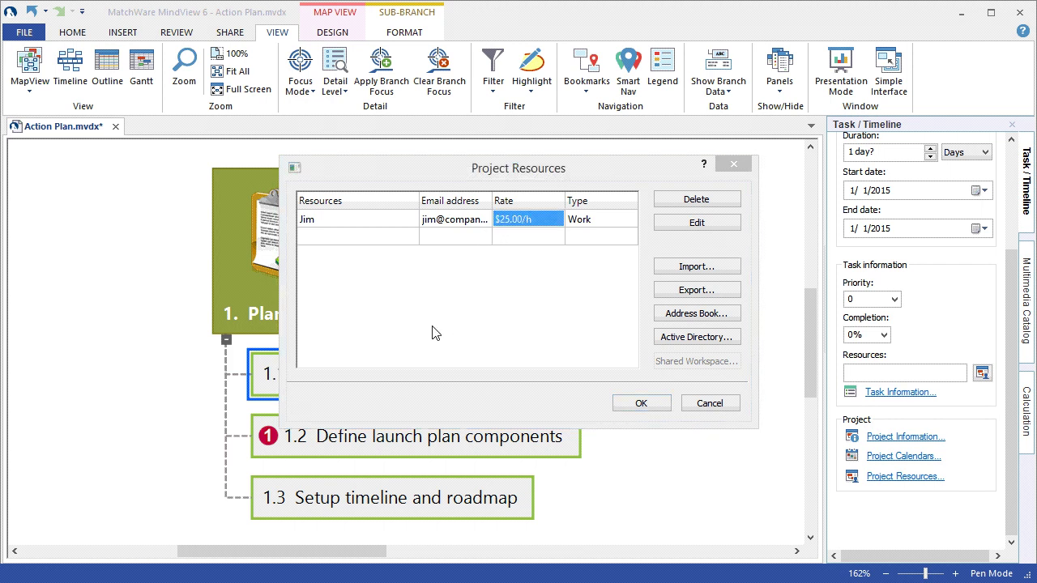
- Add a 'computer' Material resource costing $150.00 and close the resources list
left_click(328, 246)
left_click(327, 246)
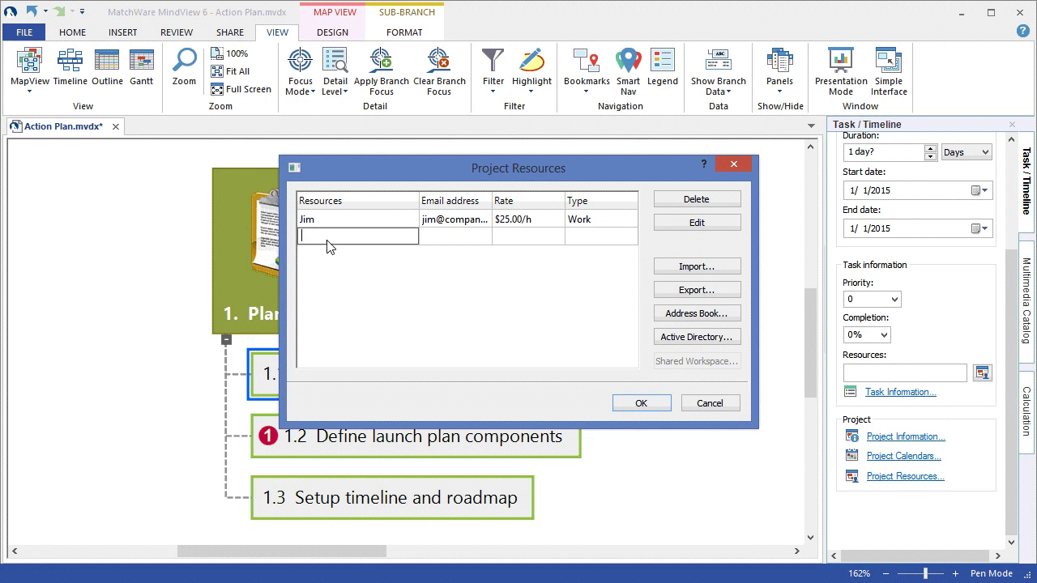
type("computer")
left_click(589, 243)
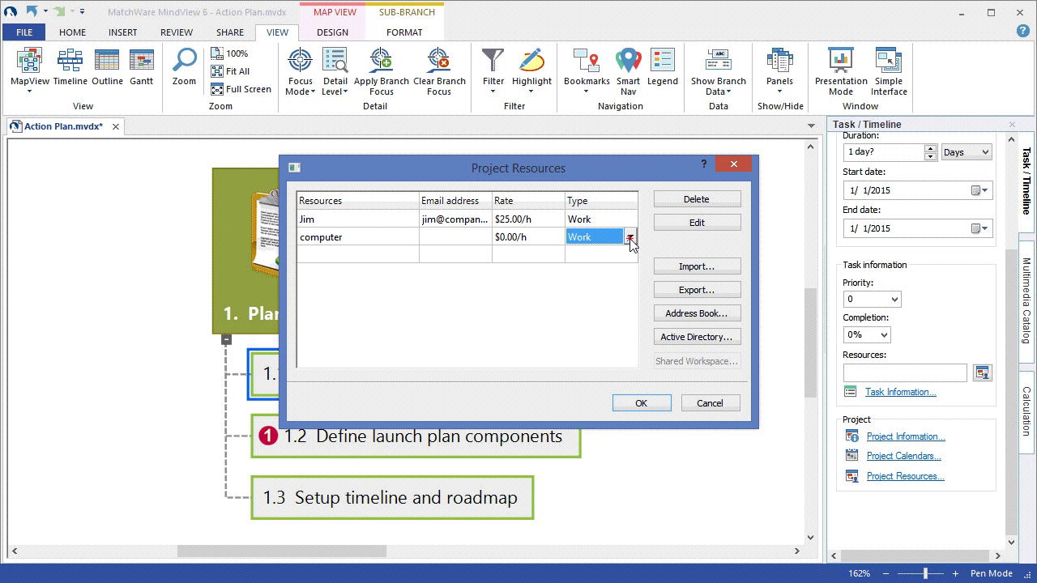
left_click(630, 238)
left_click(618, 253)
left_click(501, 242)
left_click(503, 242)
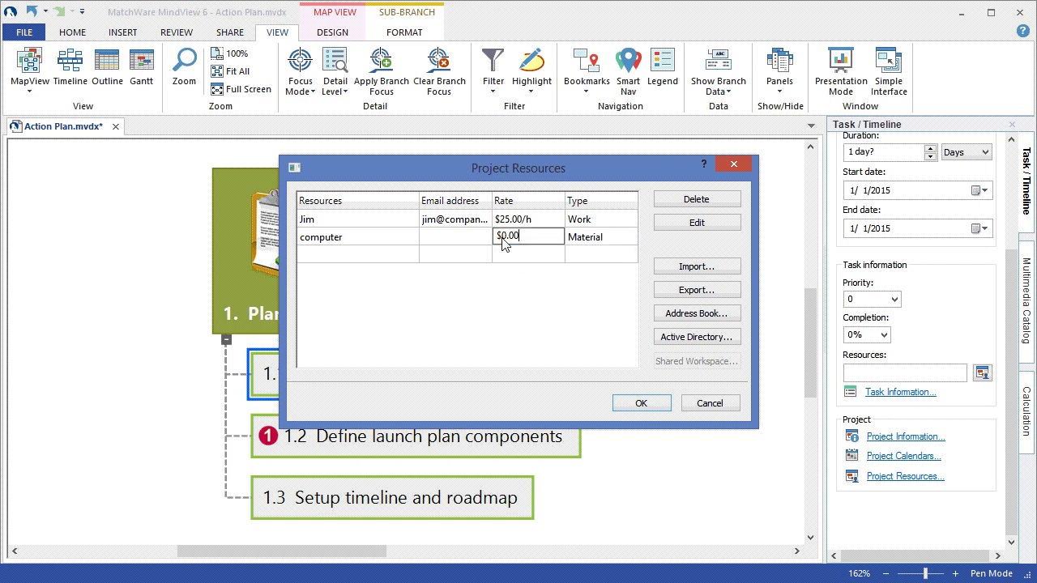
type("150")
left_click(487, 287)
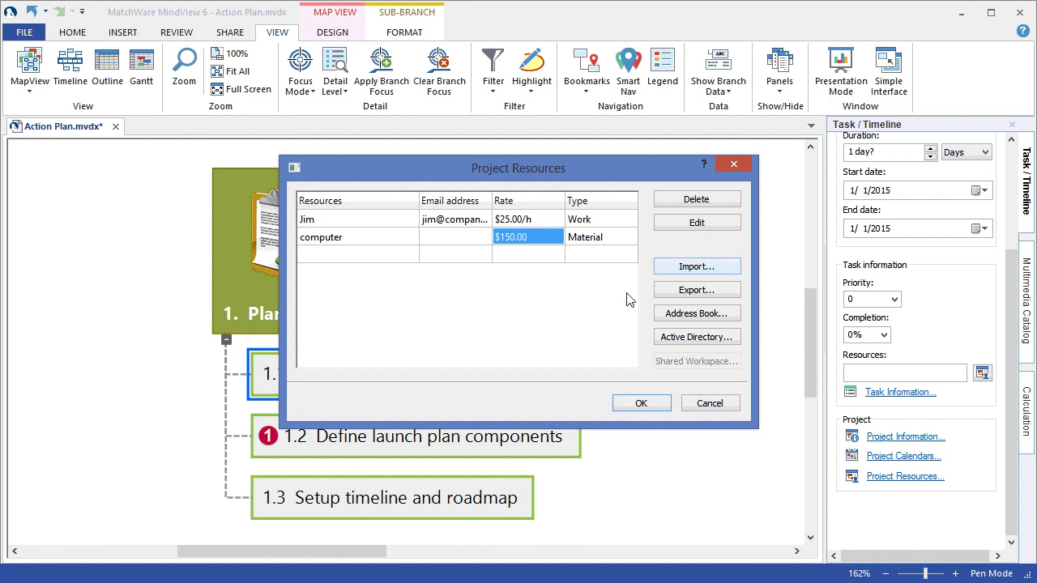
left_click(632, 404)
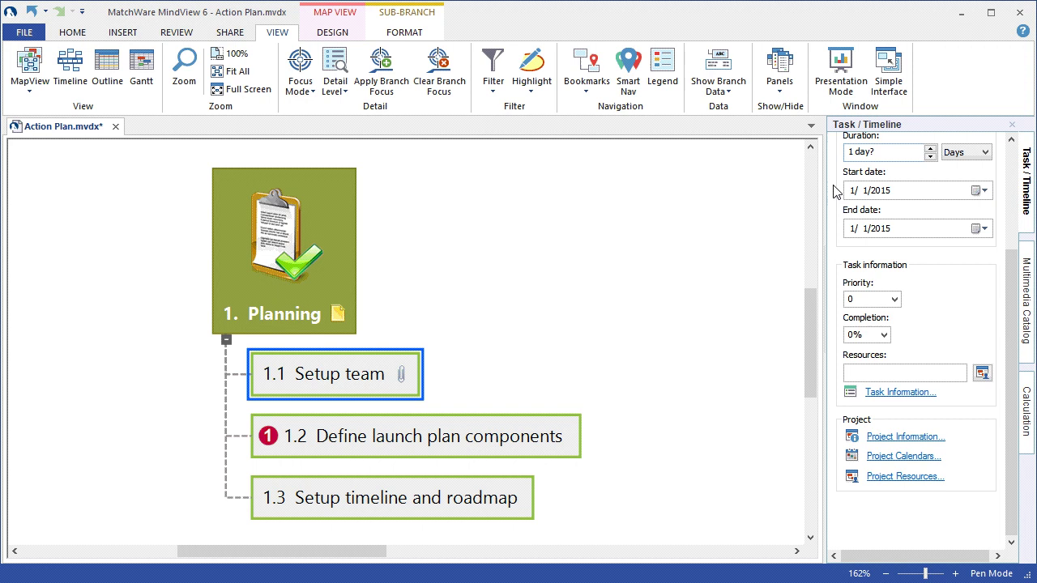
- Open the project calendar settings and review 8.00 hours per day and 20 days per month
left_click(886, 458)
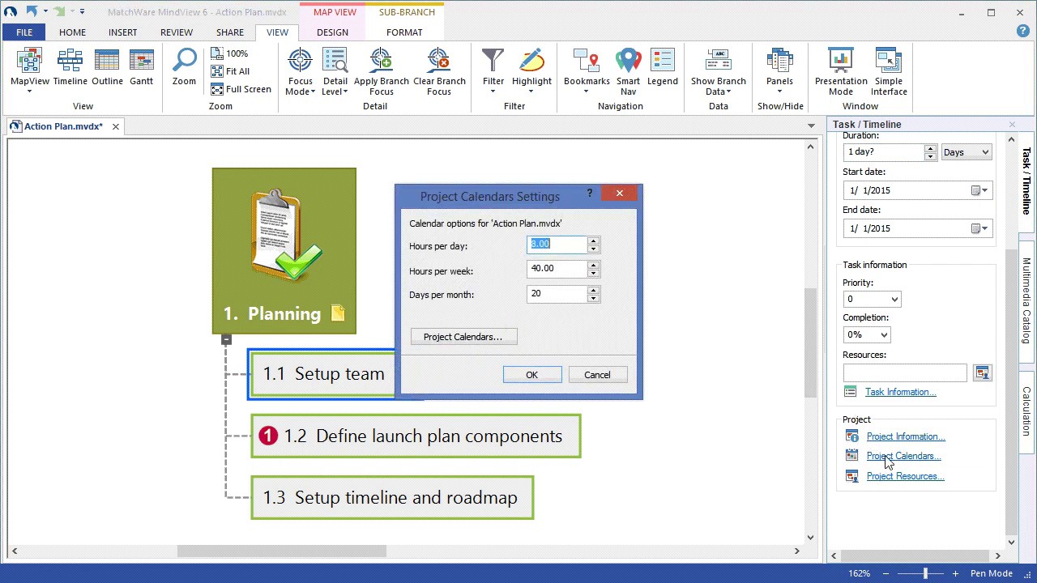
left_click(568, 246)
left_click(573, 296)
- Make January 30 a non-working day and select the Monday–Friday columns in the Project calendar
left_click(500, 339)
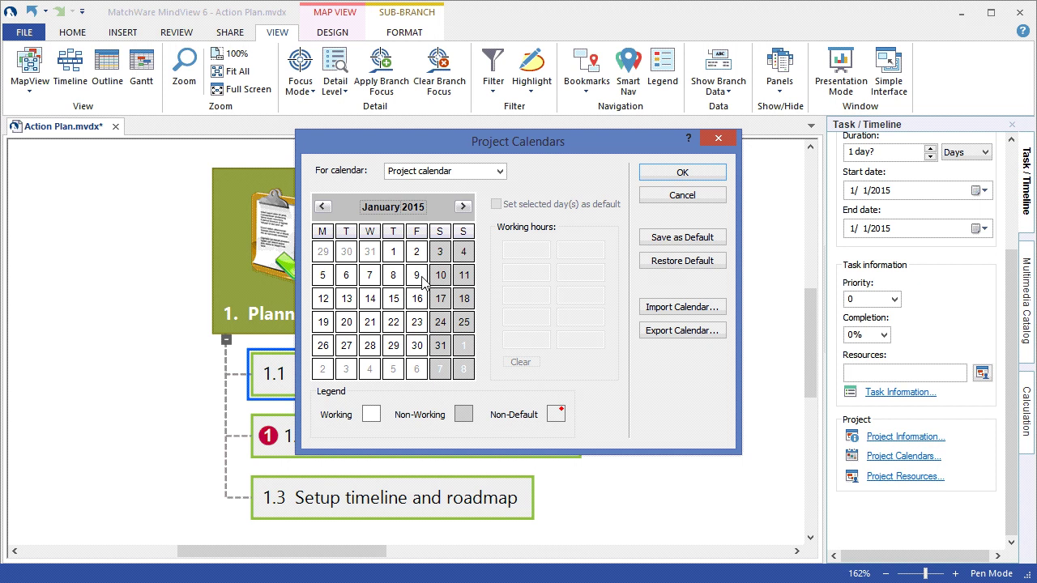
left_click(417, 346)
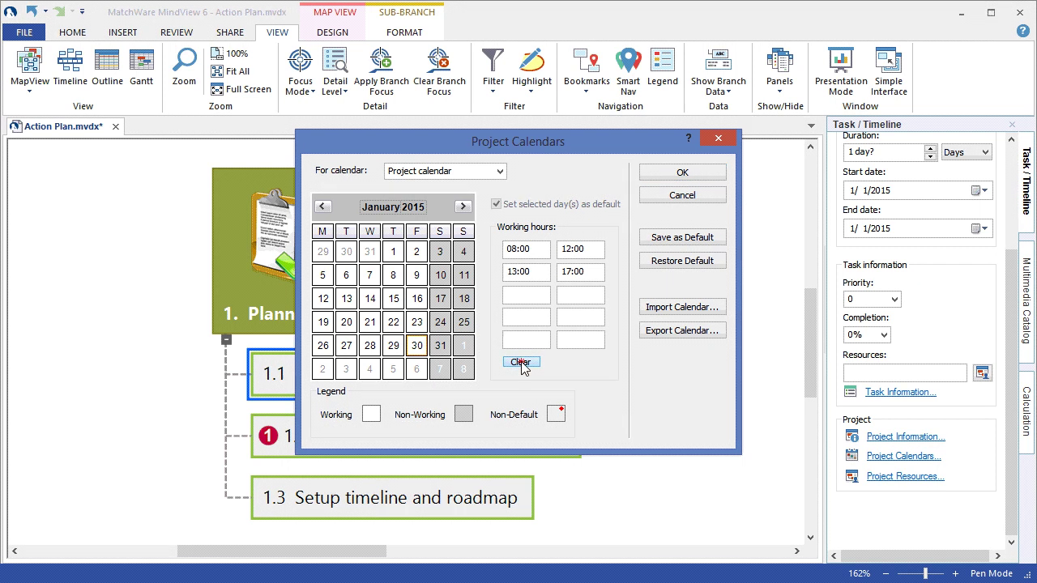
left_click(522, 362)
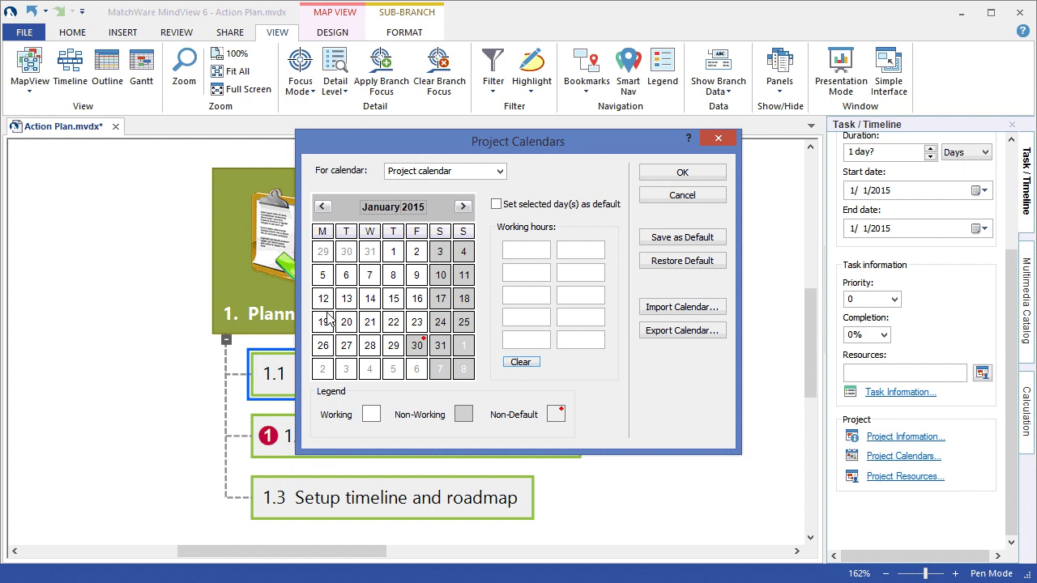
left_click(322, 232)
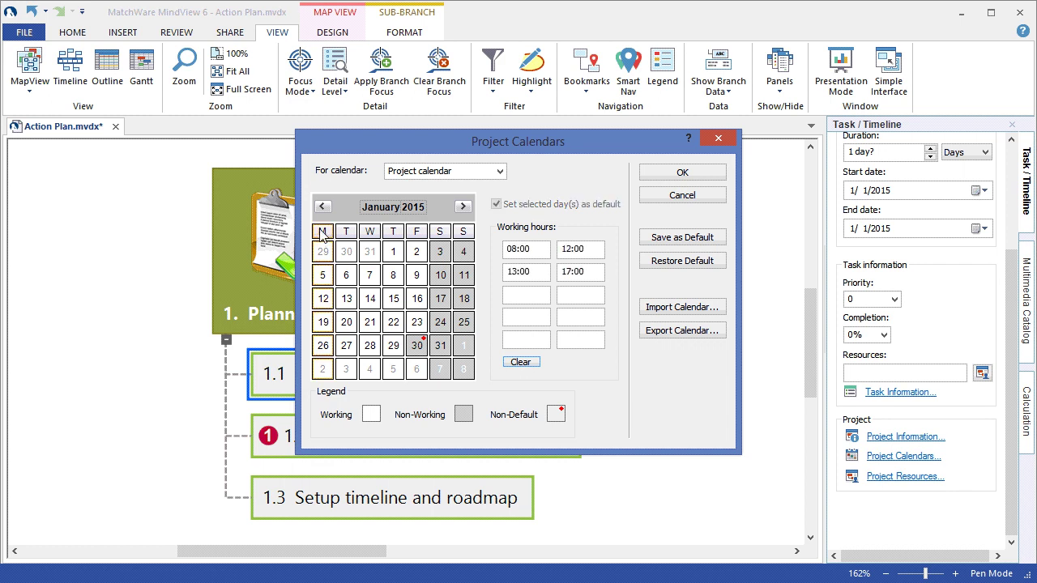
left_click_drag(321, 233, 418, 234)
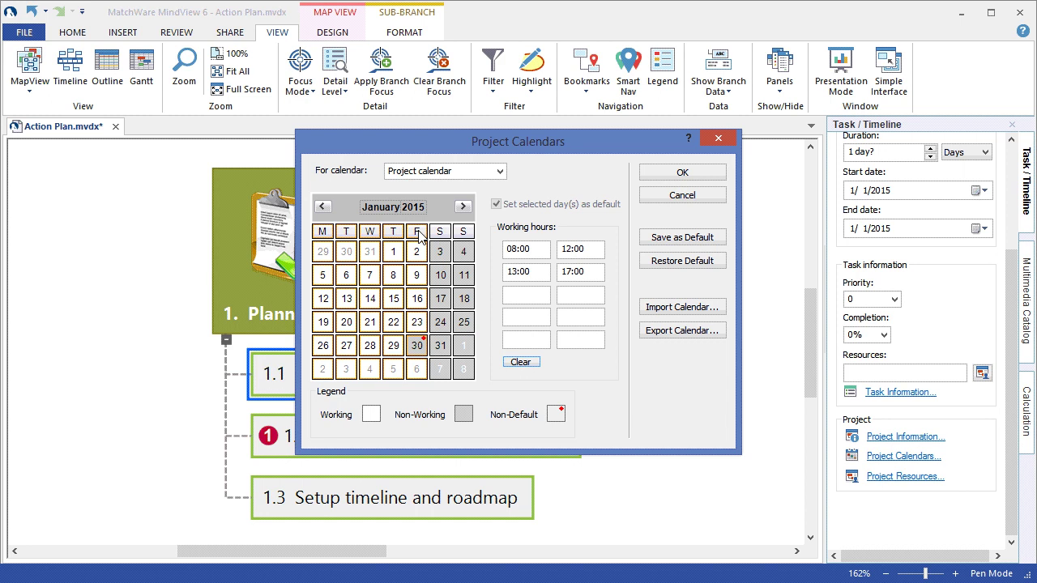
left_click(500, 172)
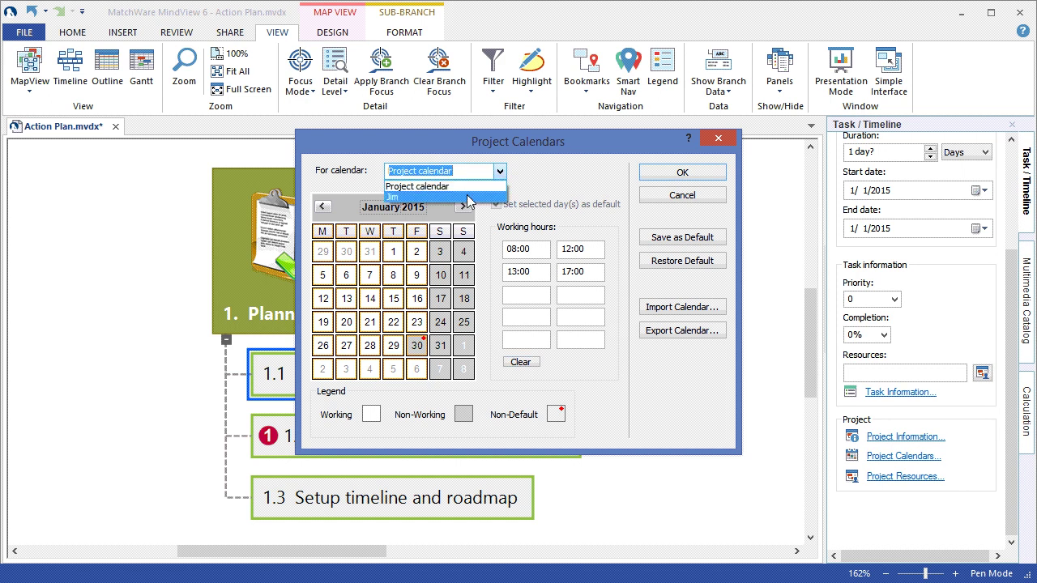
left_click(583, 187)
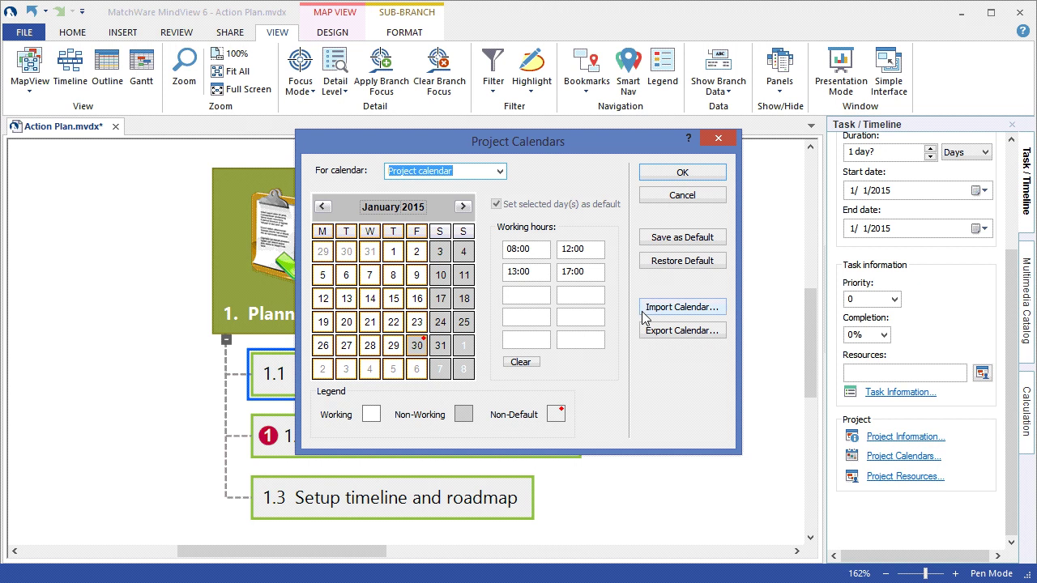
left_click(680, 174)
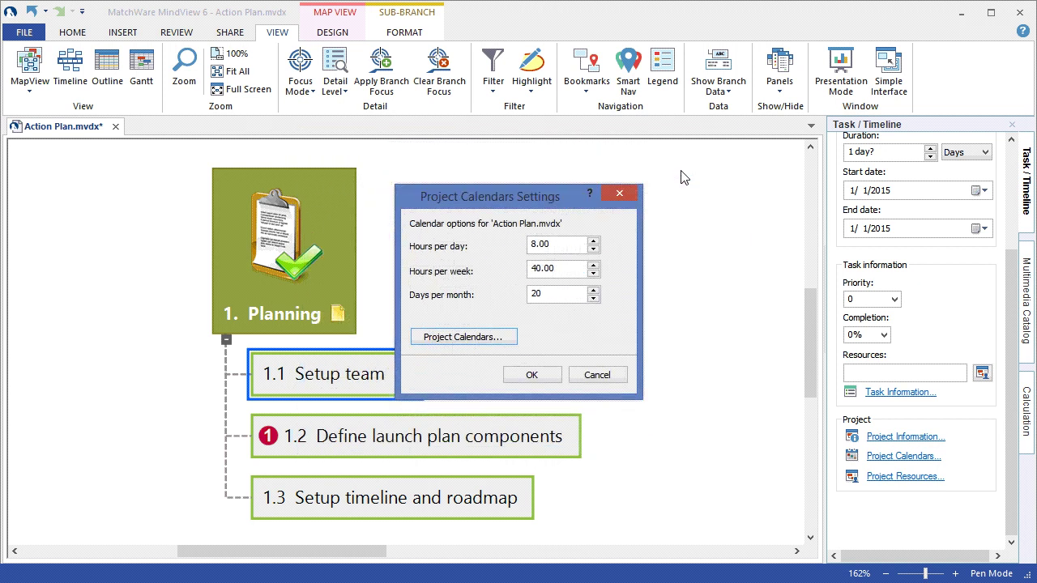
- Close the calendar settings and give Setup team a 4-day duration starting 1/7/2015
left_click(532, 375)
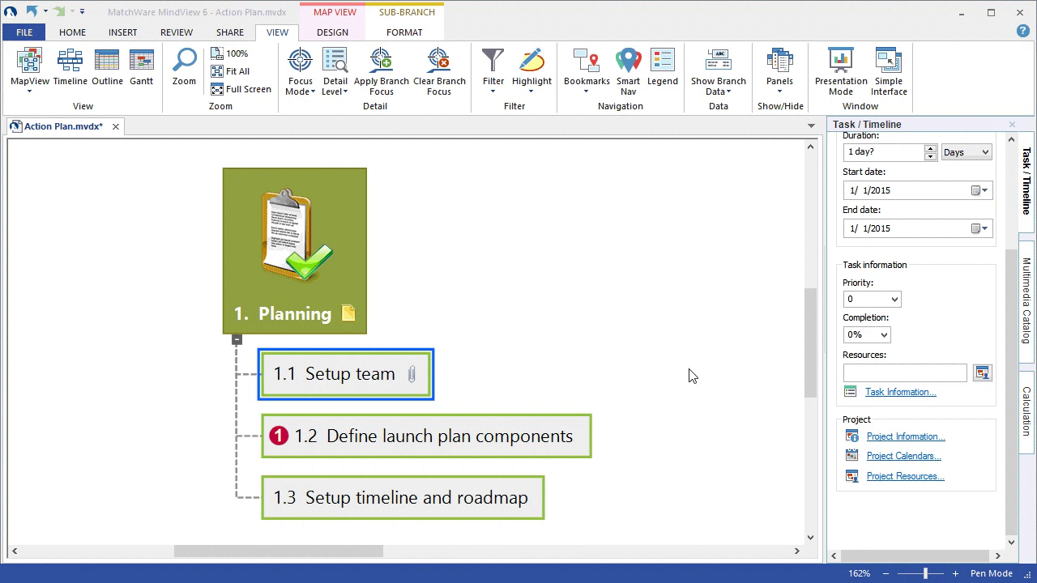
left_click_drag(1013, 357, 1013, 295)
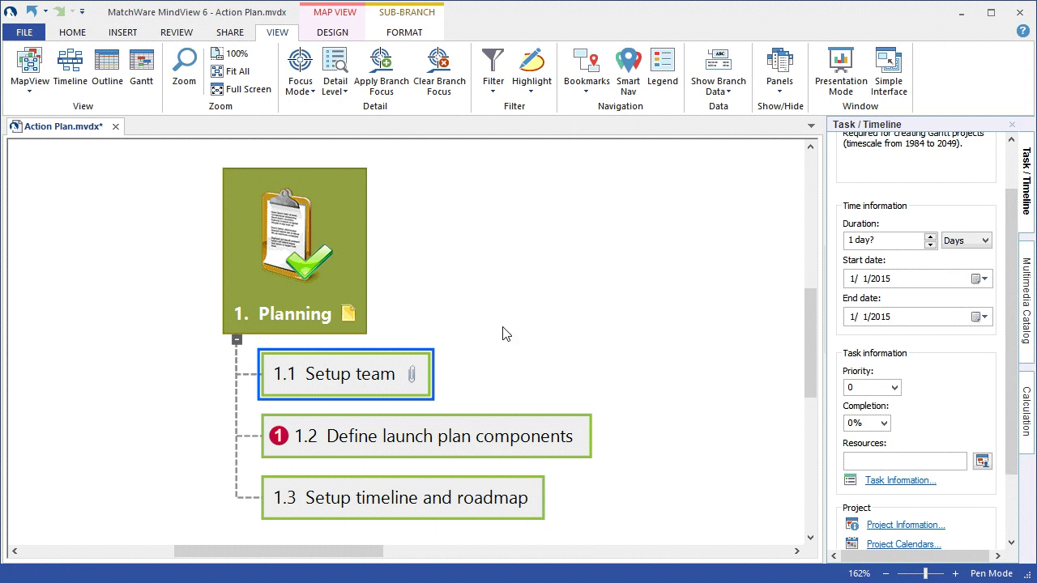
left_click(931, 238)
left_click(930, 238)
left_click(930, 238)
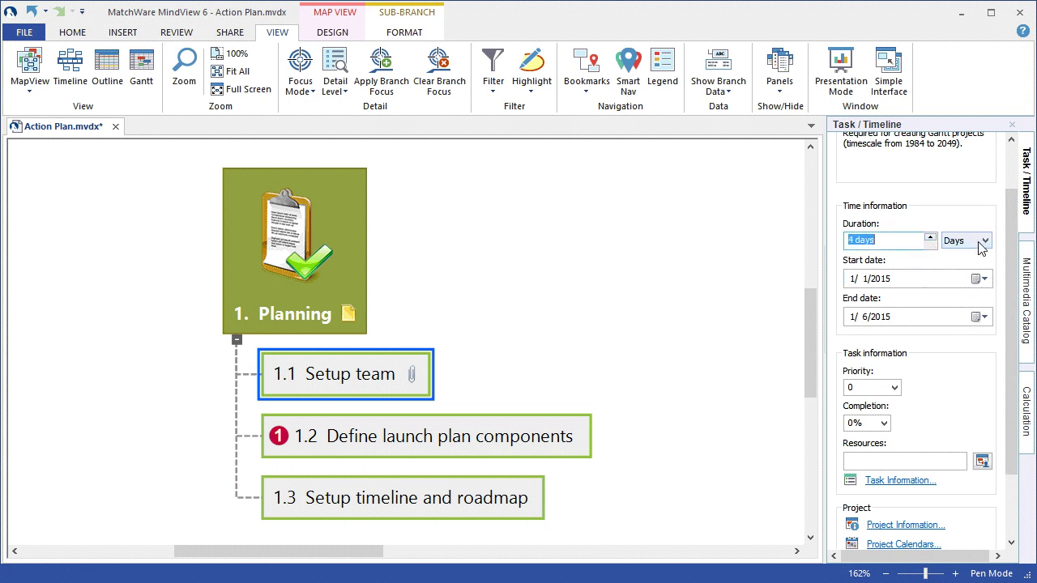
left_click(979, 279)
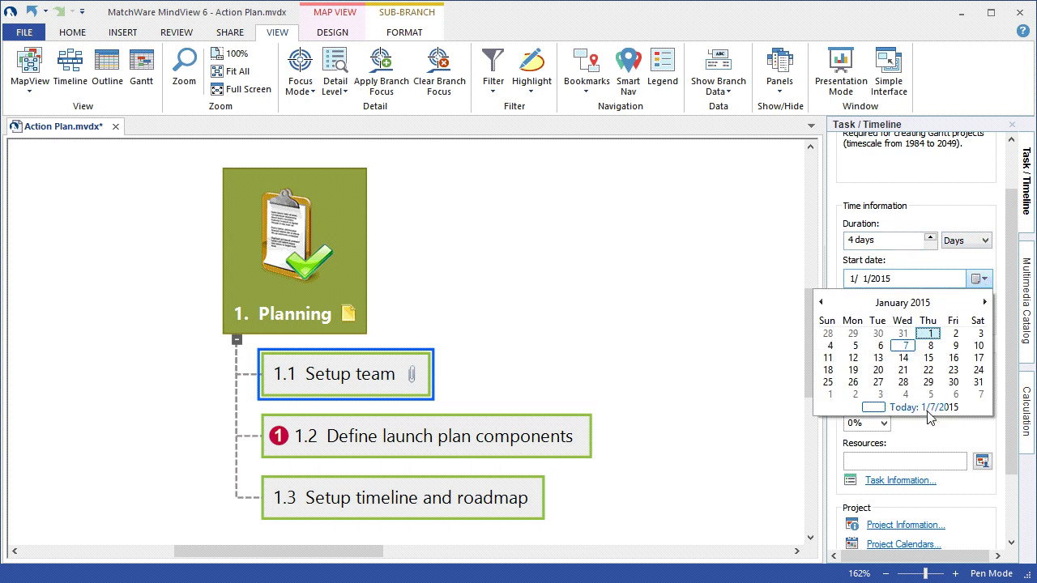
left_click(928, 409)
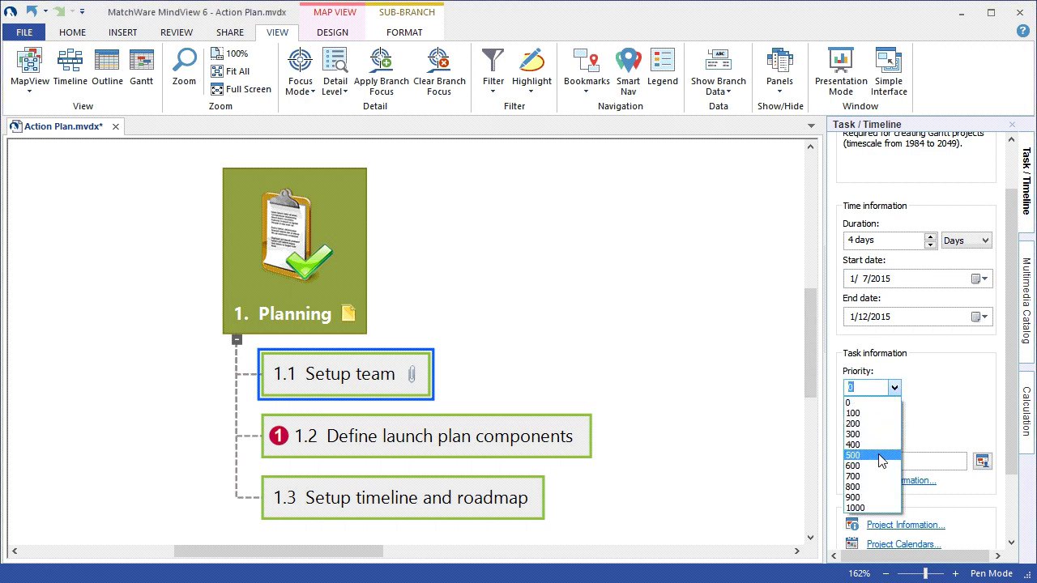
- Set Setup team's priority to 500, assign the team member, and collapse the task panel
left_click(879, 456)
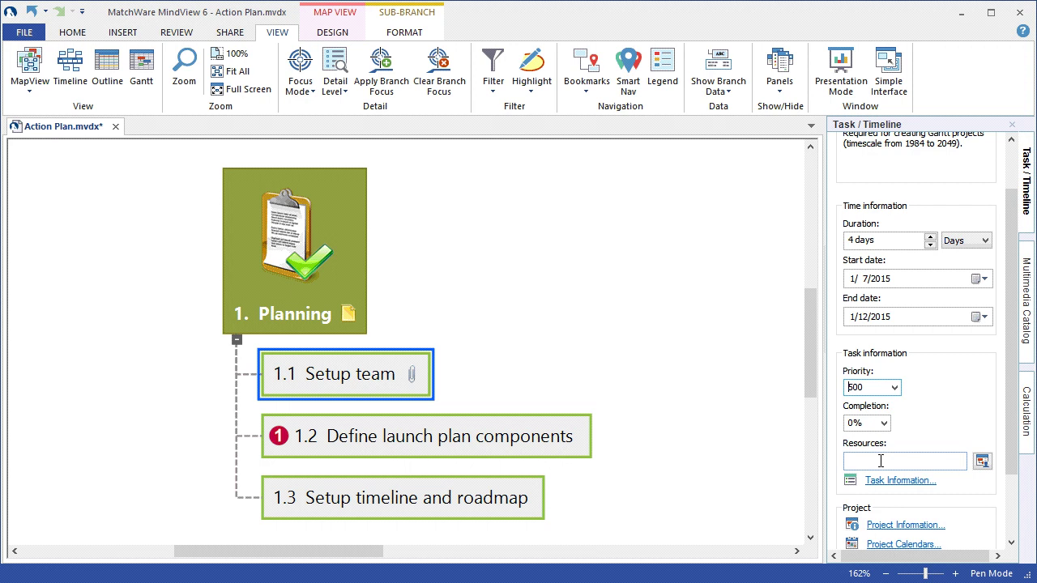
left_click(881, 461)
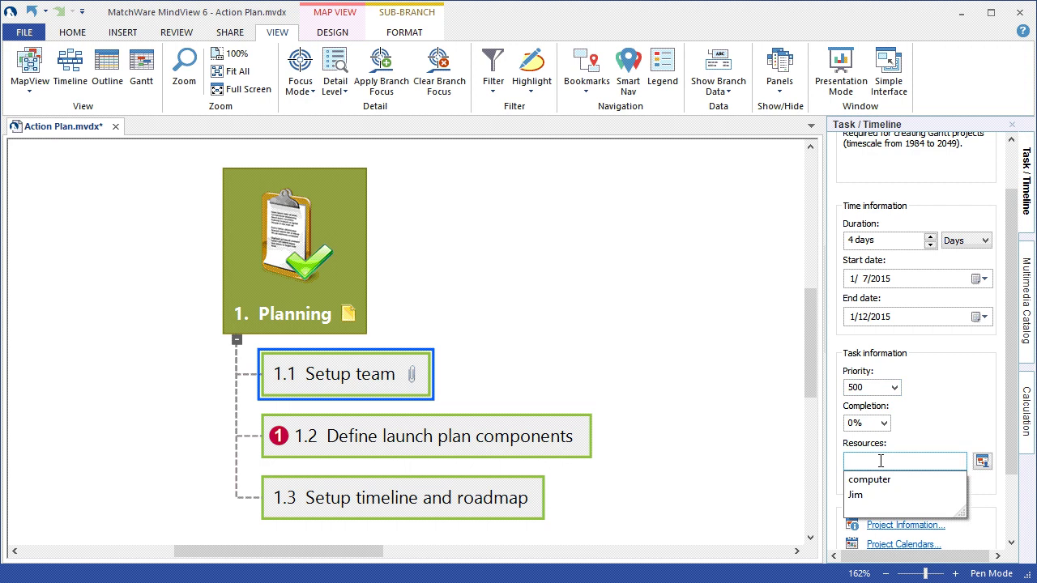
left_click(885, 496)
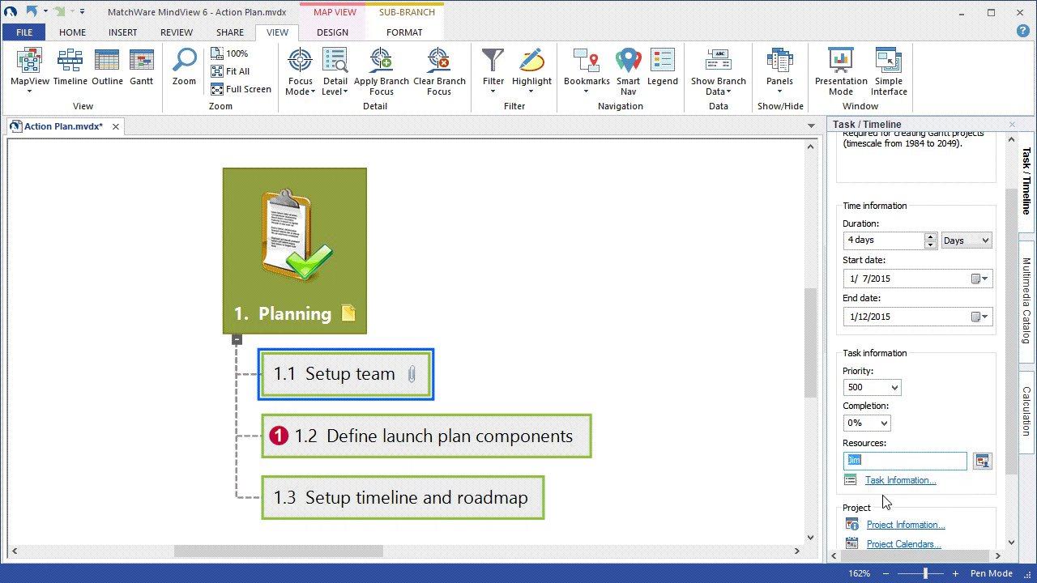
left_click(725, 356)
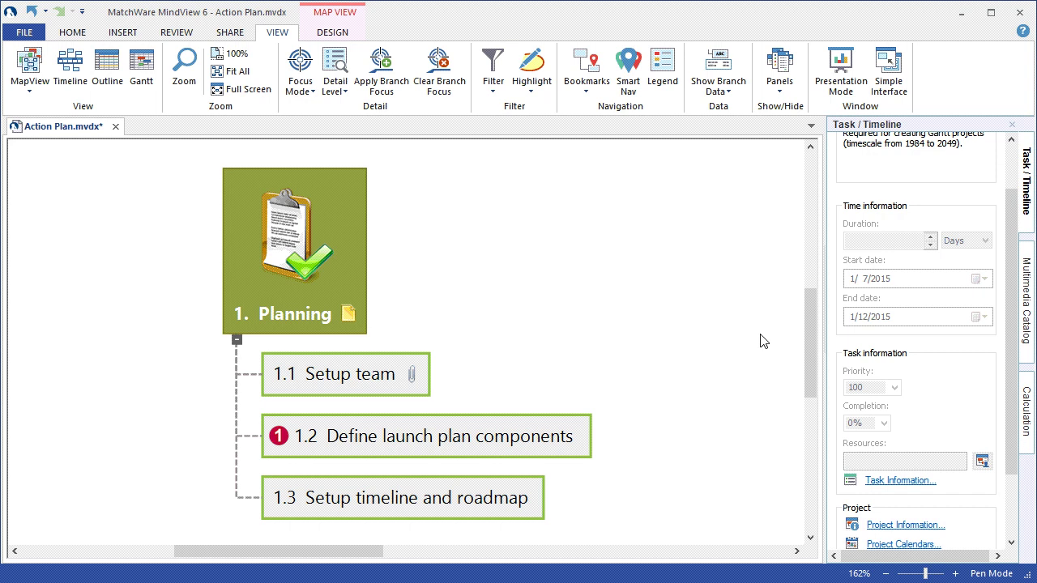
left_click(1025, 224)
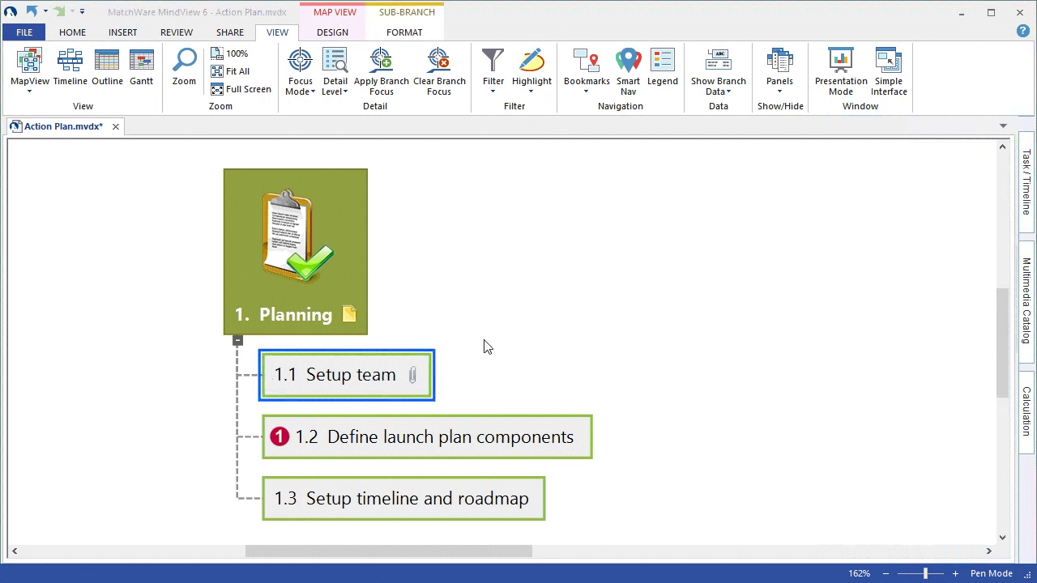
- Show Start/End time and Duration branch data beneath branch 1.1 Setup team
right_click(395, 365)
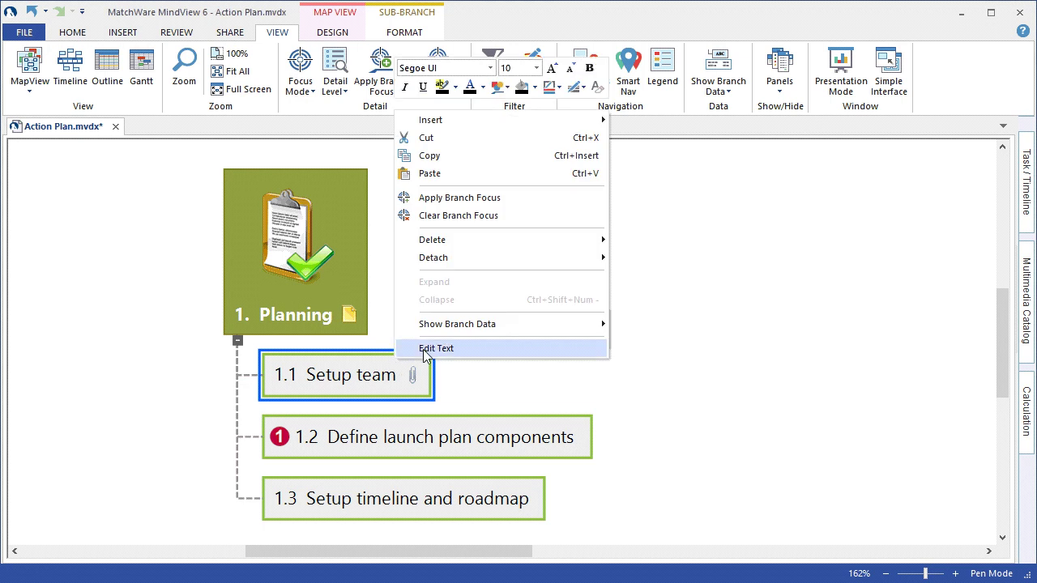
mouse_move(465, 332)
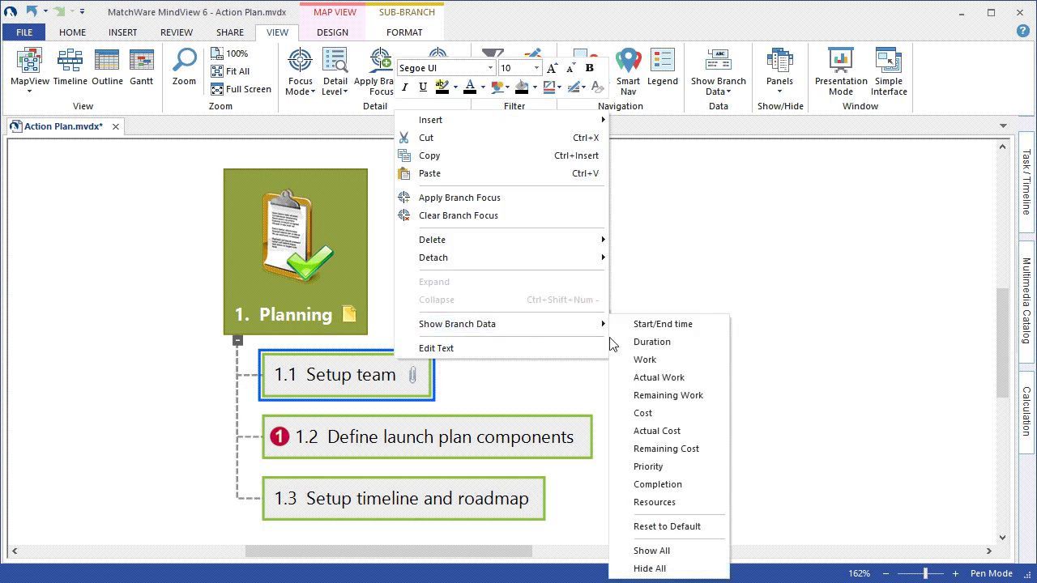
left_click(705, 333)
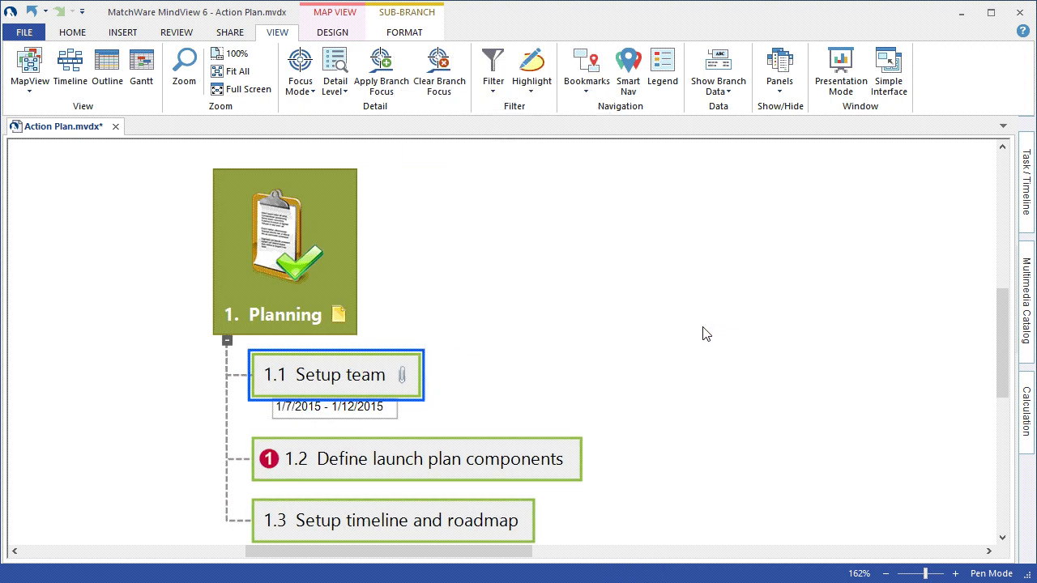
right_click(368, 370)
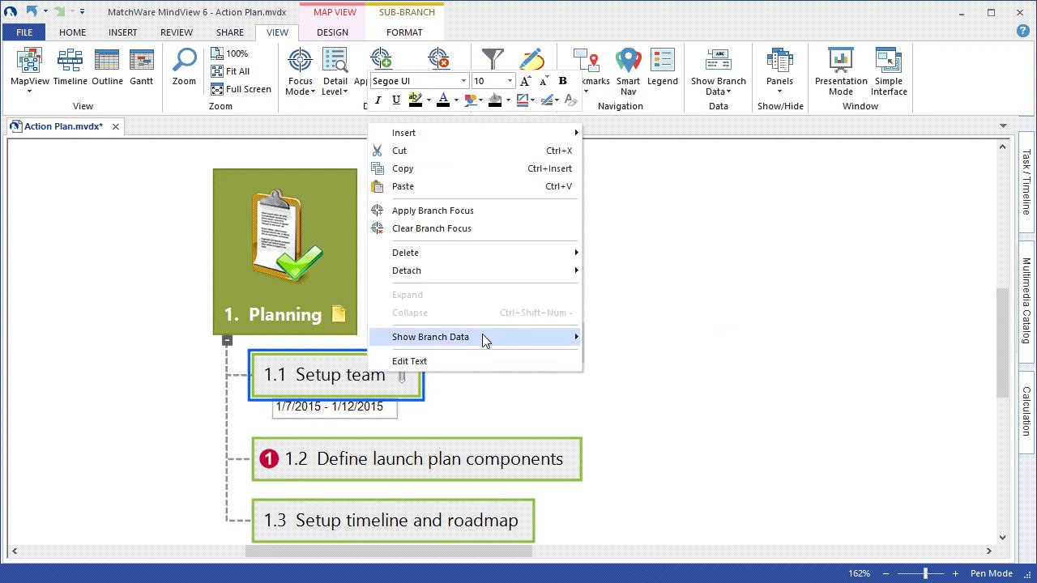
mouse_move(483, 336)
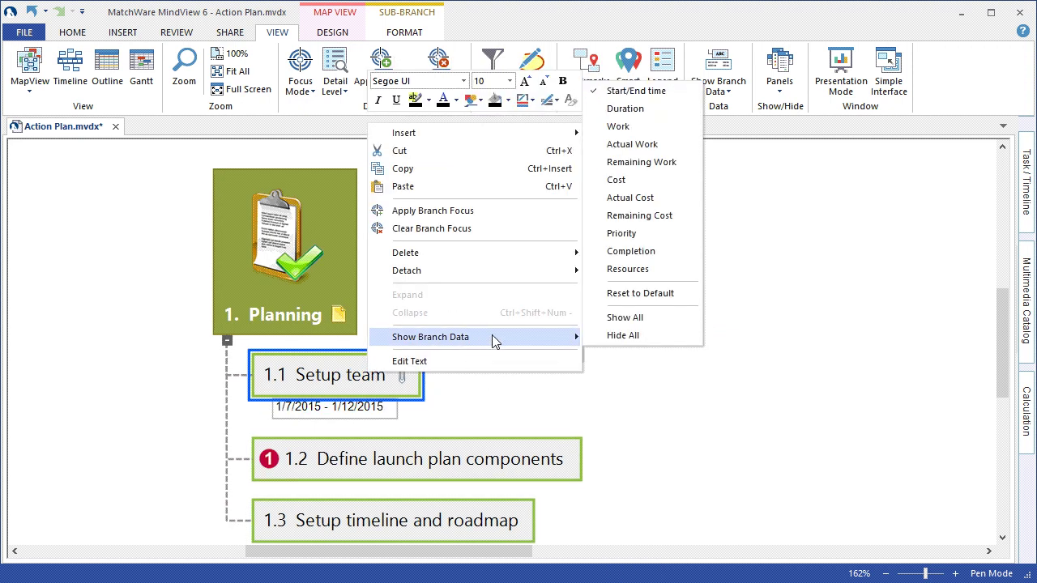
left_click(661, 113)
- Also show Completion and Resources branch data beneath branch 1.1
right_click(362, 370)
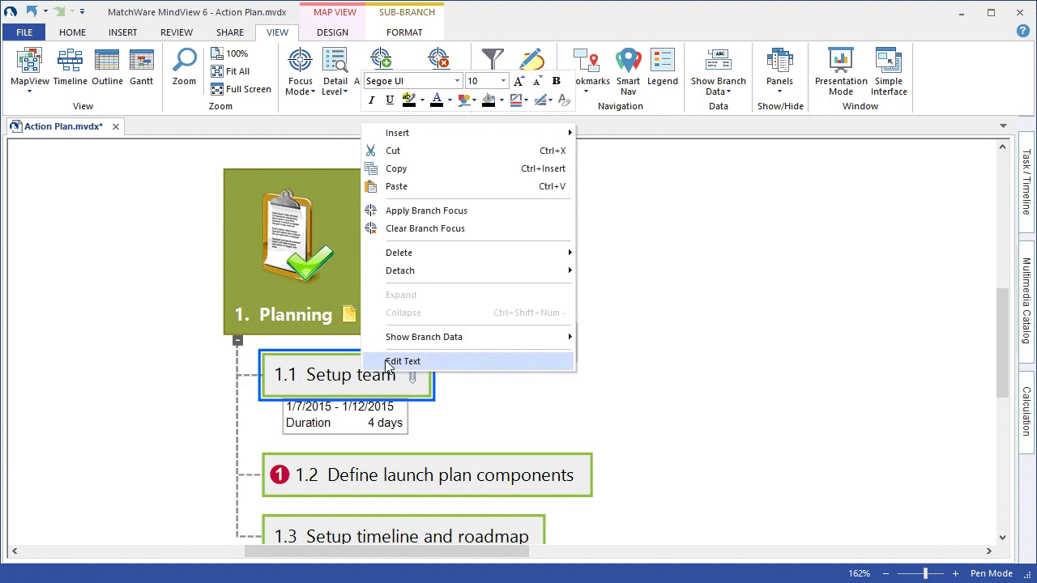
mouse_move(490, 336)
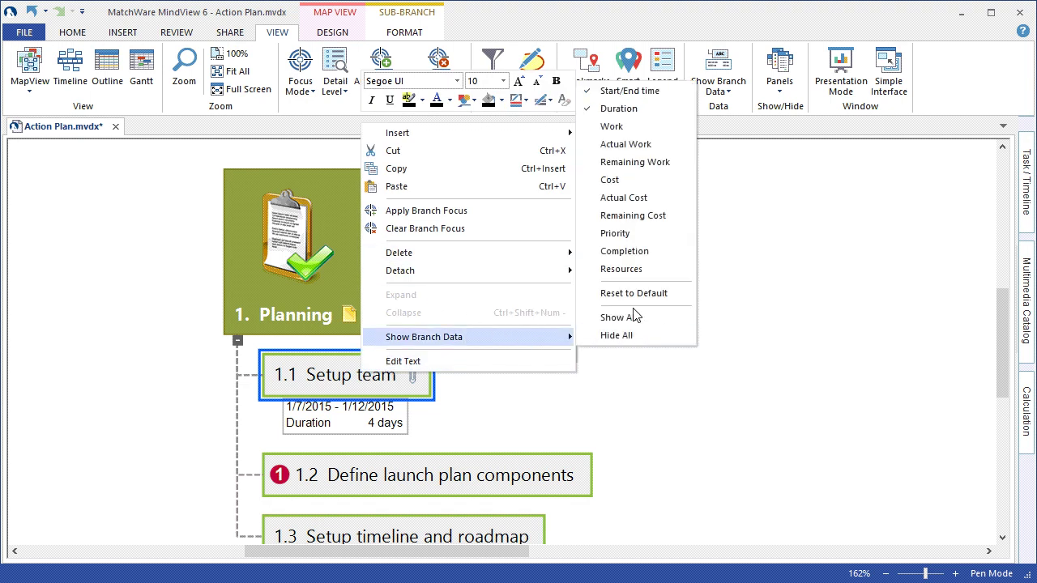
left_click(650, 251)
right_click(375, 378)
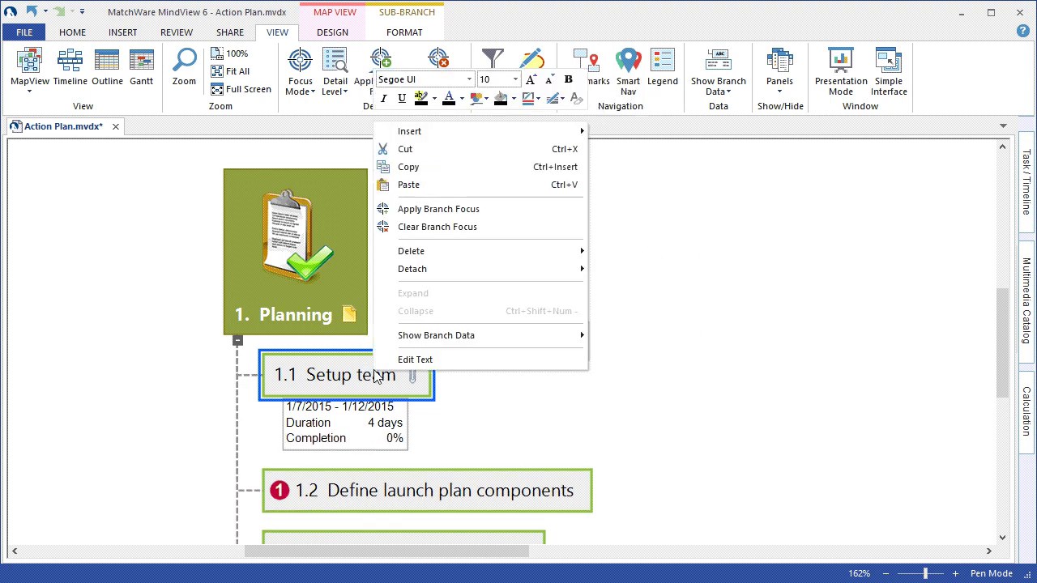
mouse_move(475, 337)
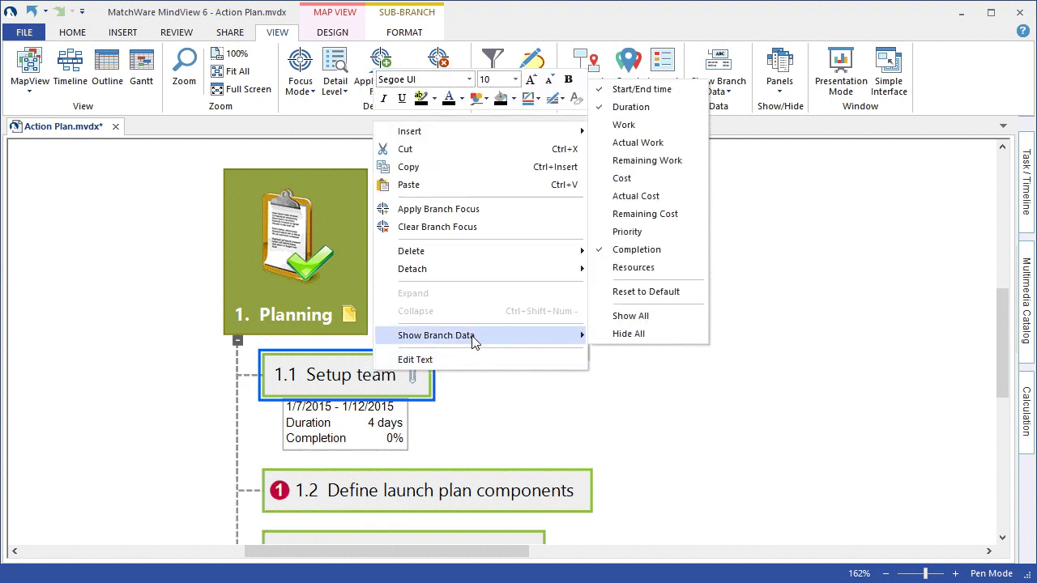
left_click(684, 269)
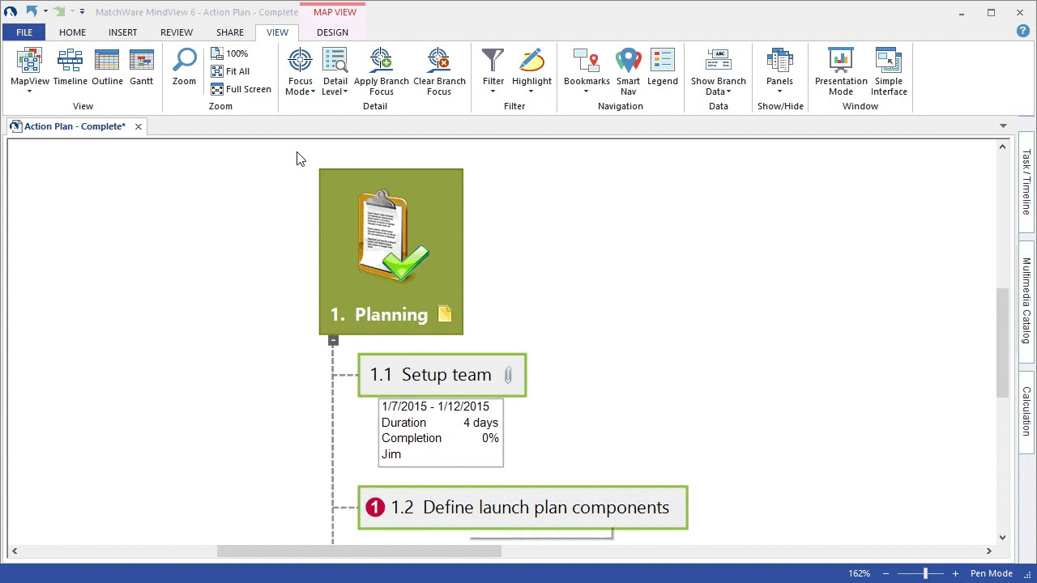
- Fit the map, select branches 1.2 and 1.3, and show their Start/End time and Duration
left_click(237, 74)
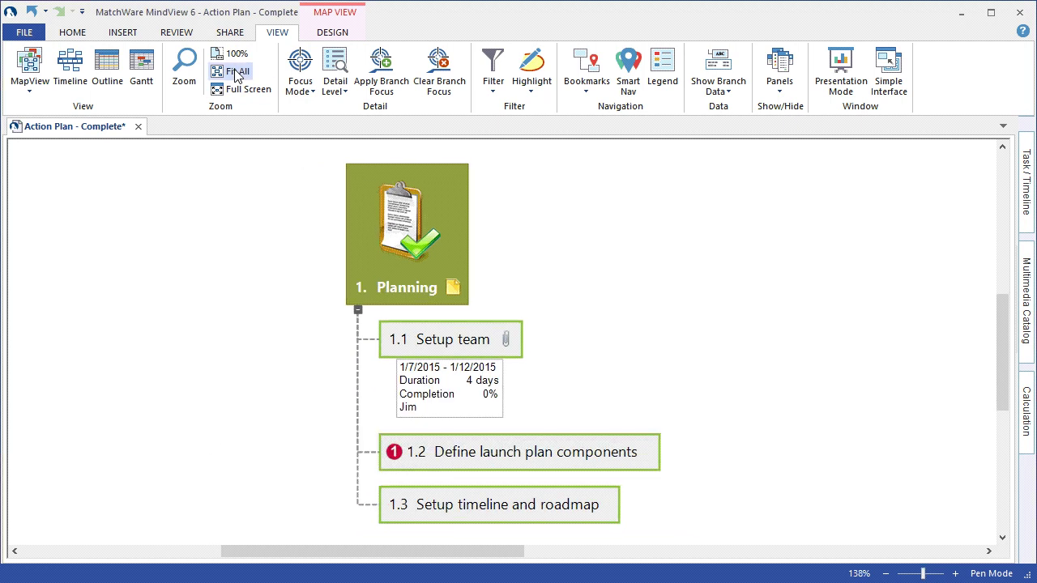
left_click_drag(679, 423, 589, 520)
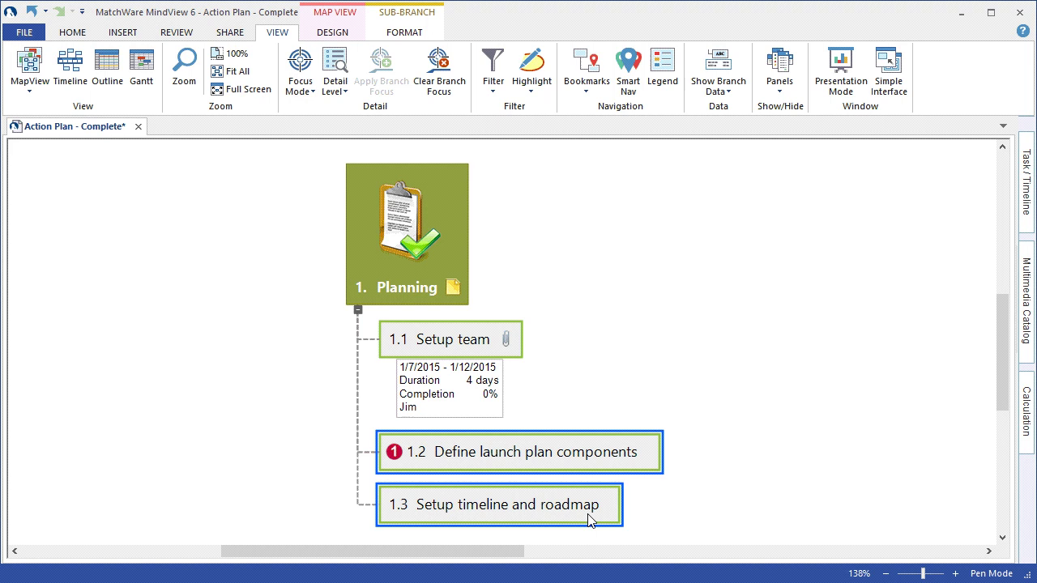
left_click(409, 34)
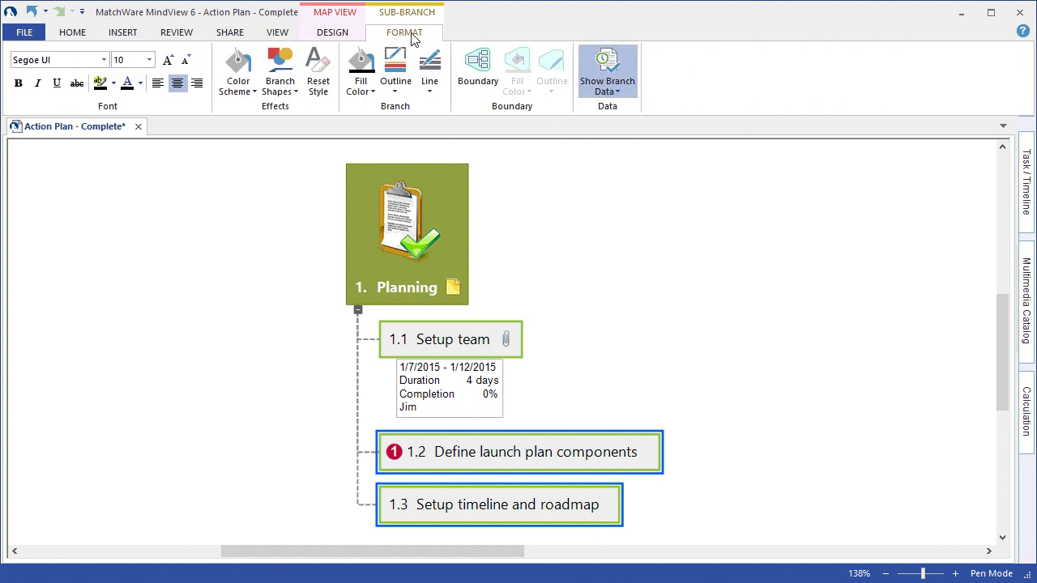
left_click(606, 86)
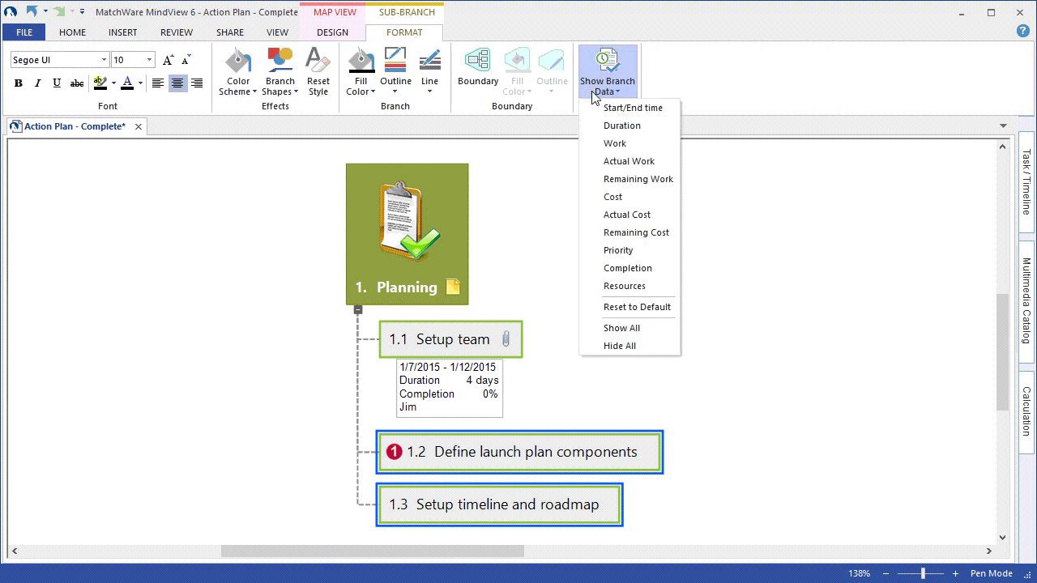
left_click(601, 107)
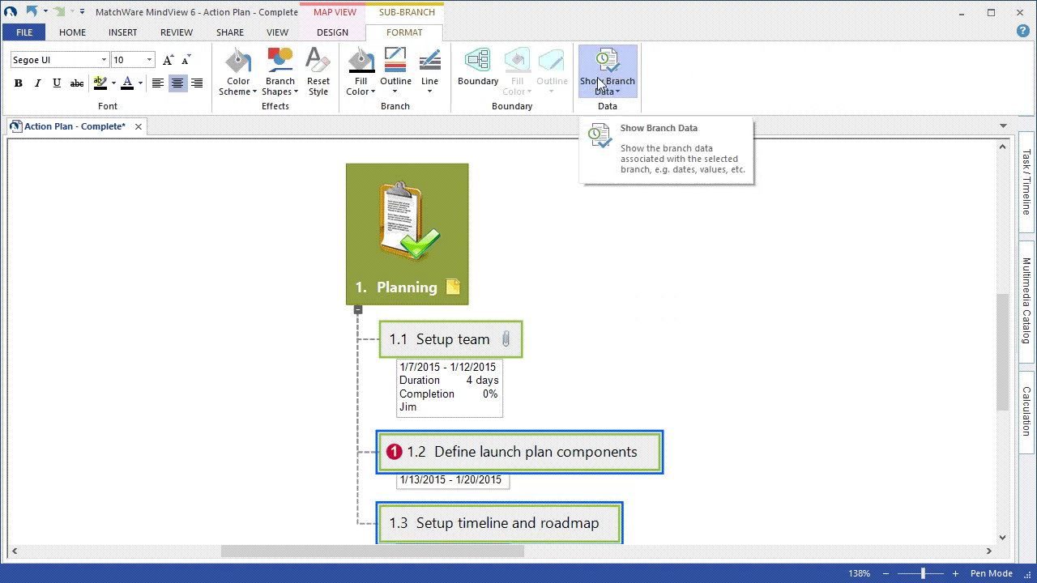
left_click(598, 84)
left_click(621, 126)
- Add Completion and Resources branch data to 1.2 and 1.3, then deselect them
left_click(606, 85)
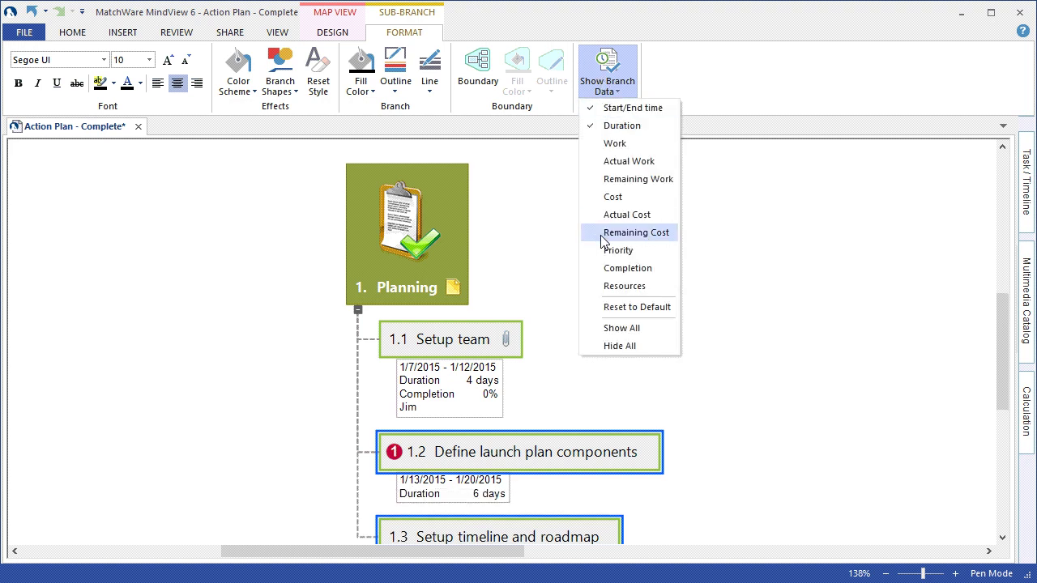
left_click(607, 269)
left_click(607, 81)
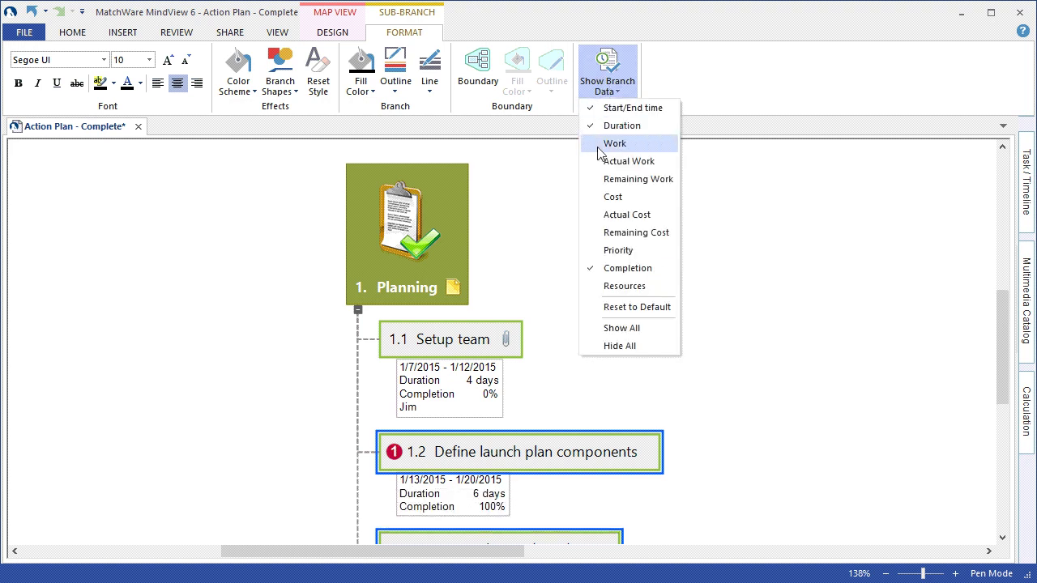
left_click(600, 287)
left_click(222, 199)
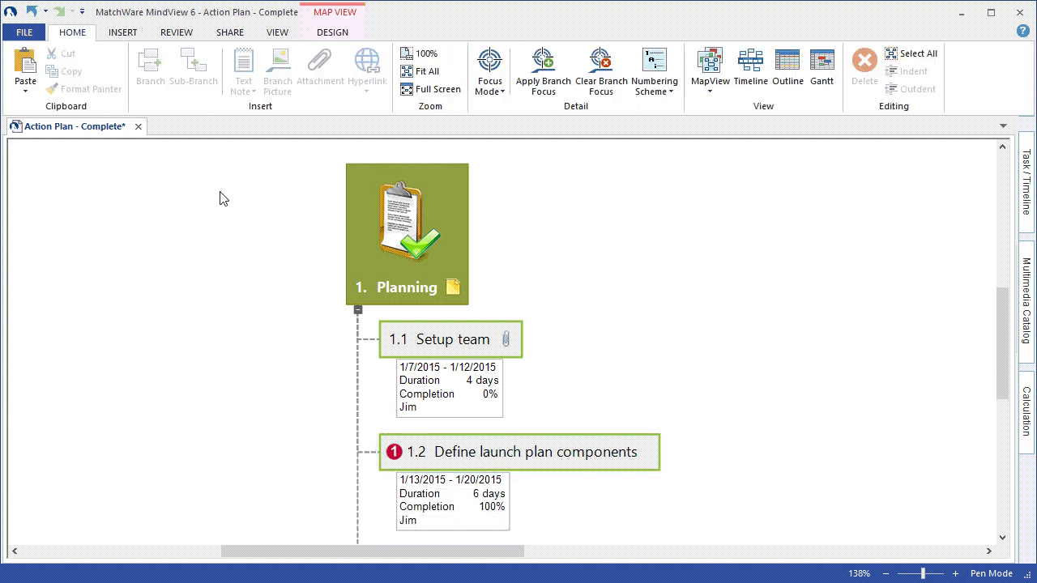
scroll(222, 198, "down", 3)
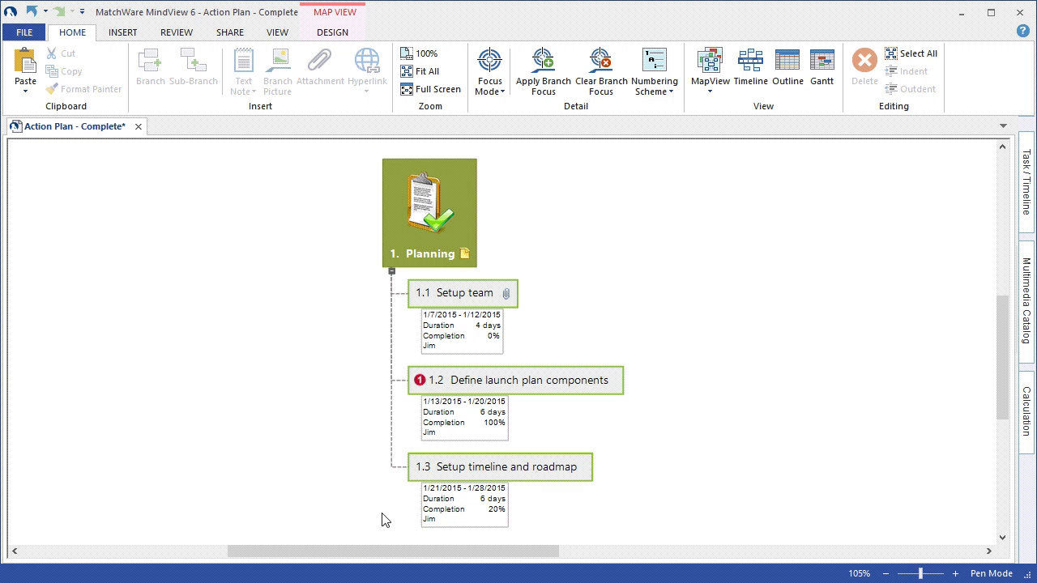
- Show the Planning topic's 45% Completion and its 1/7/2015 - 1/28/2015 Start/End dates
left_click(444, 217)
right_click(445, 216)
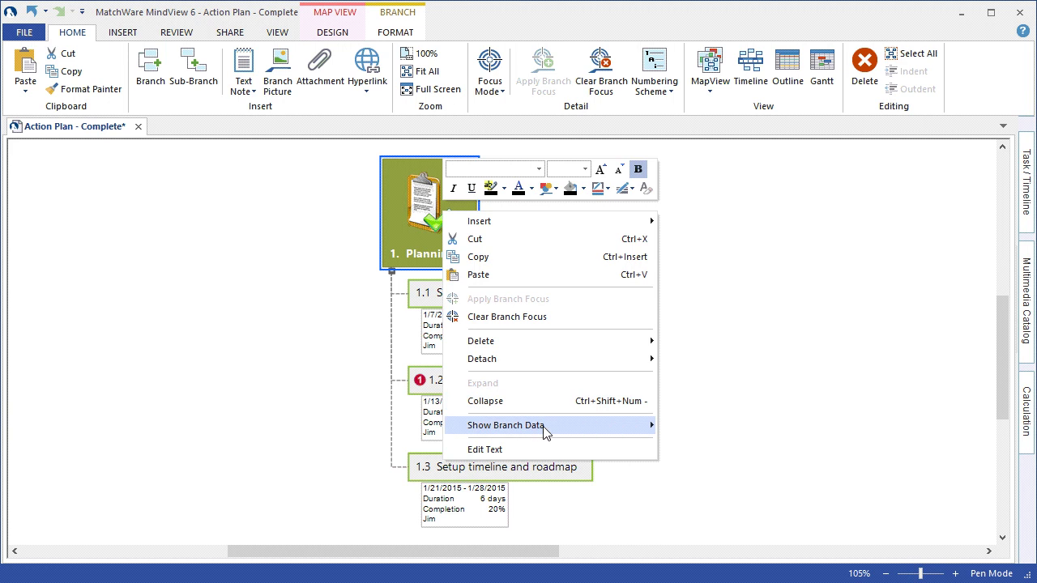
mouse_move(611, 427)
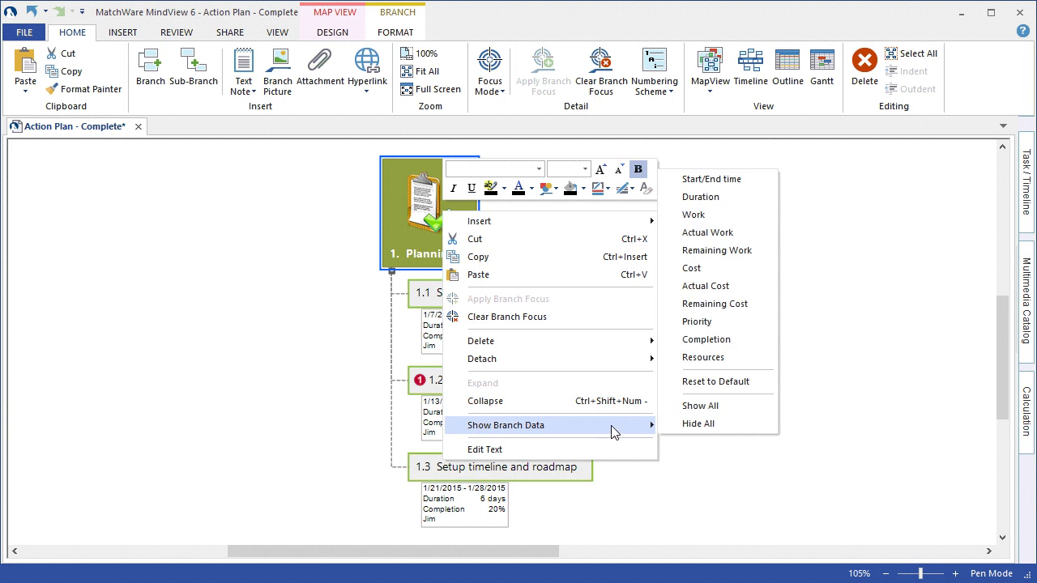
left_click(723, 345)
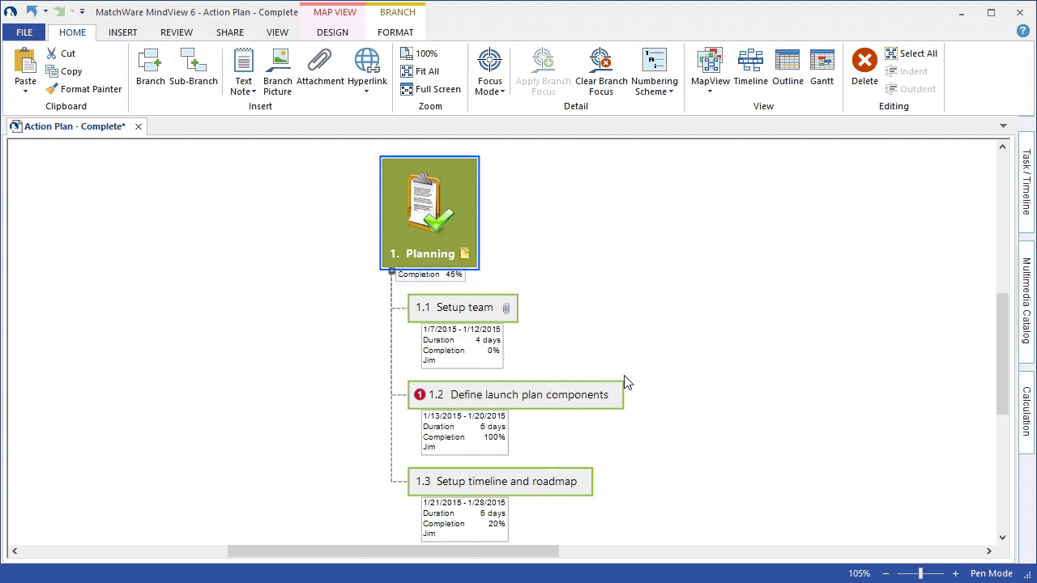
right_click(445, 233)
mouse_move(571, 446)
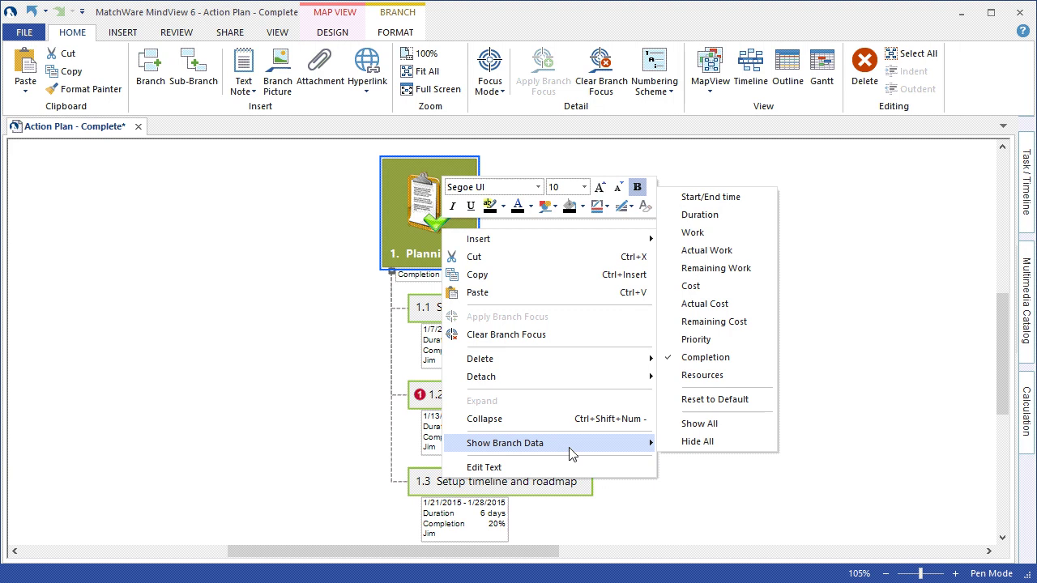
left_click(764, 199)
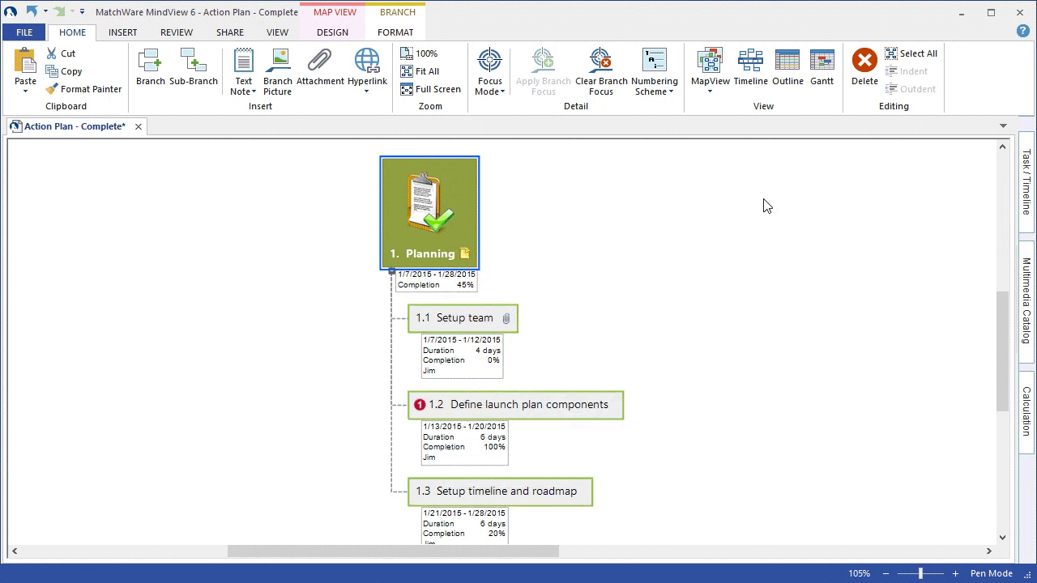
left_click(703, 283)
scroll(703, 282, "down", 1)
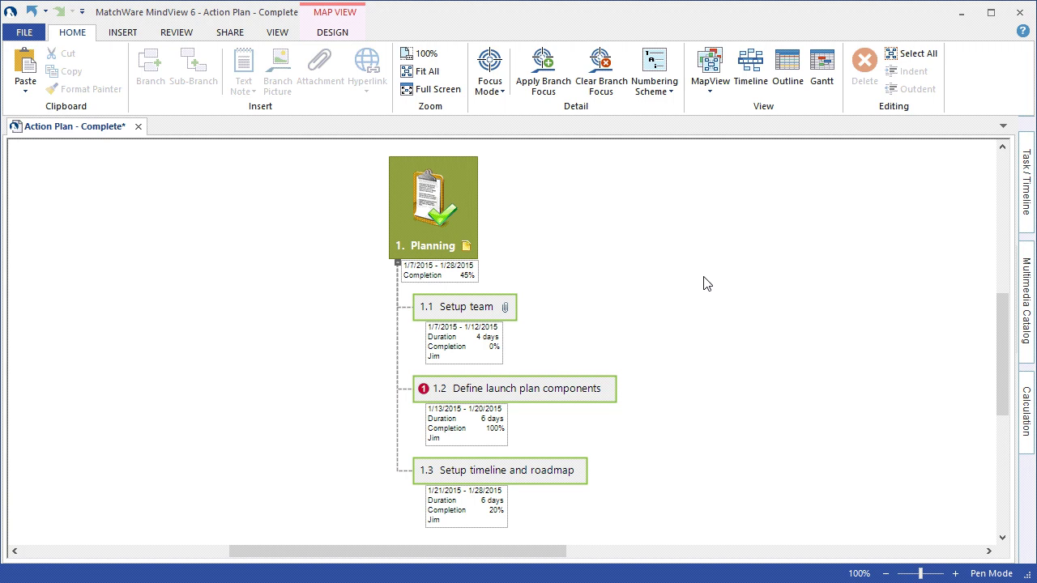
- Clear the Planning branch focus and scroll over the full Action Plan map with all four main topics
key("Home")
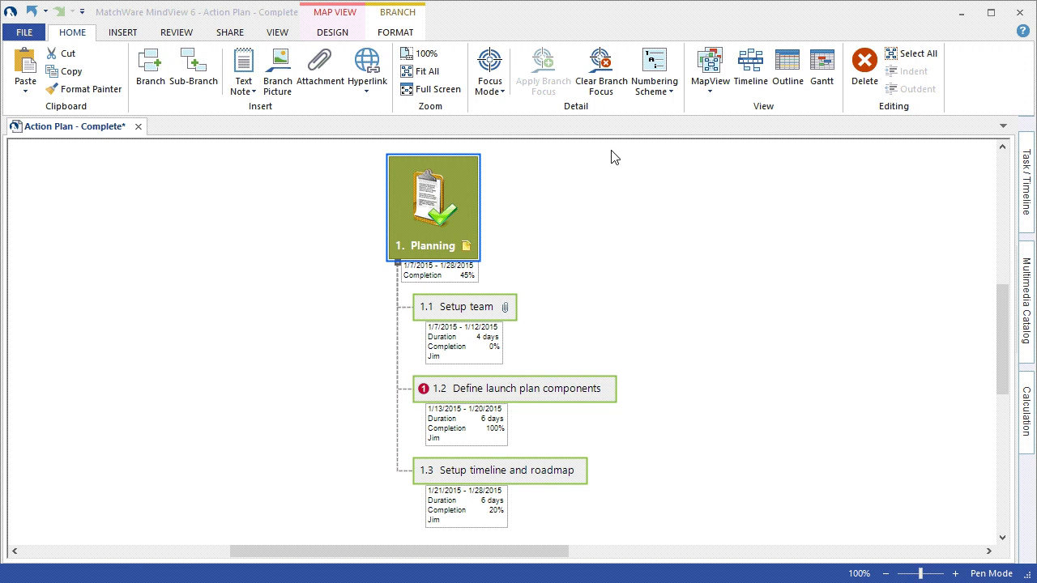
left_click(604, 79)
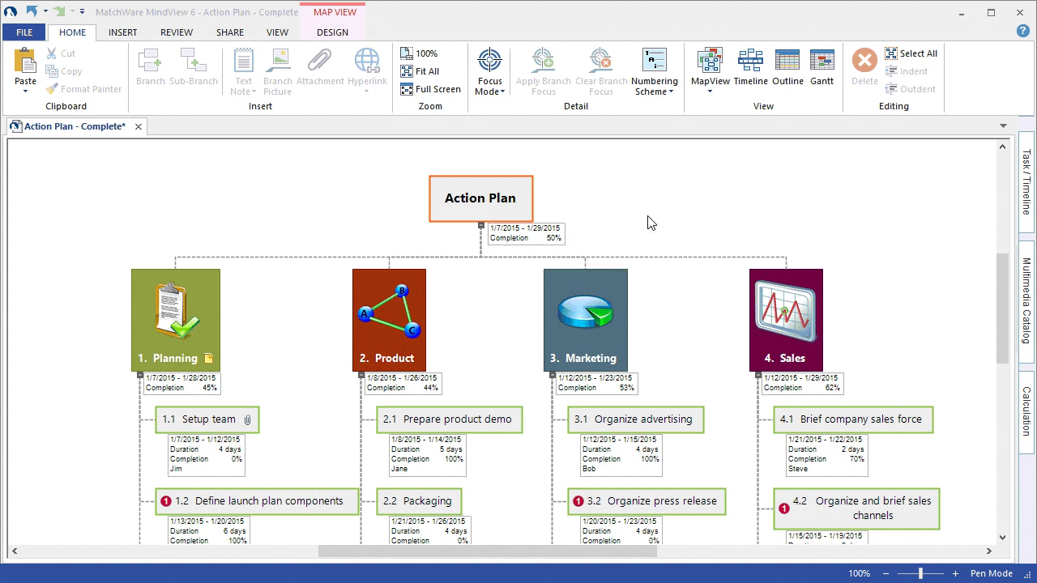
scroll(758, 235, "down", 2)
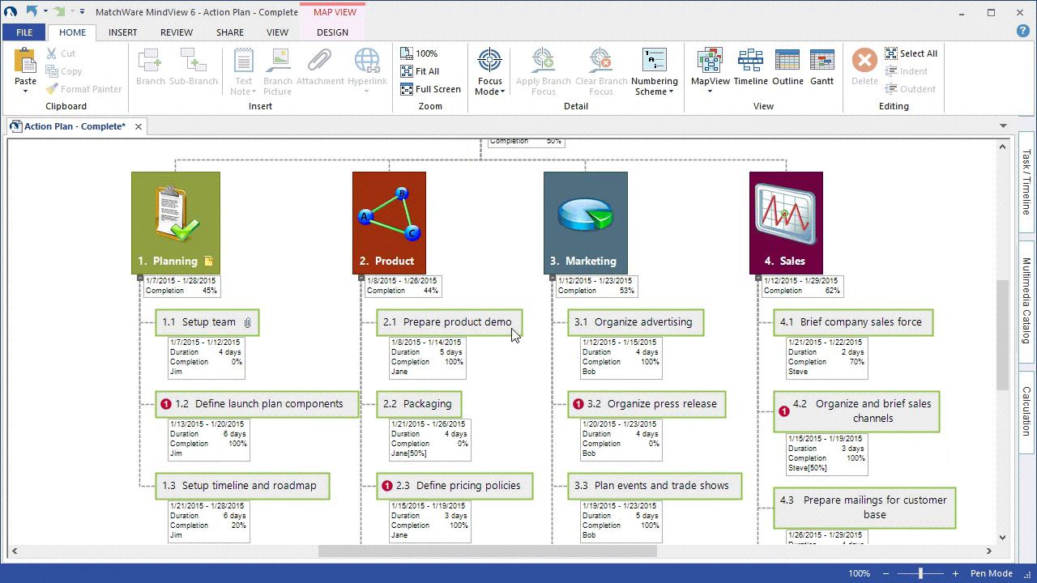
scroll(512, 331, "up", 3)
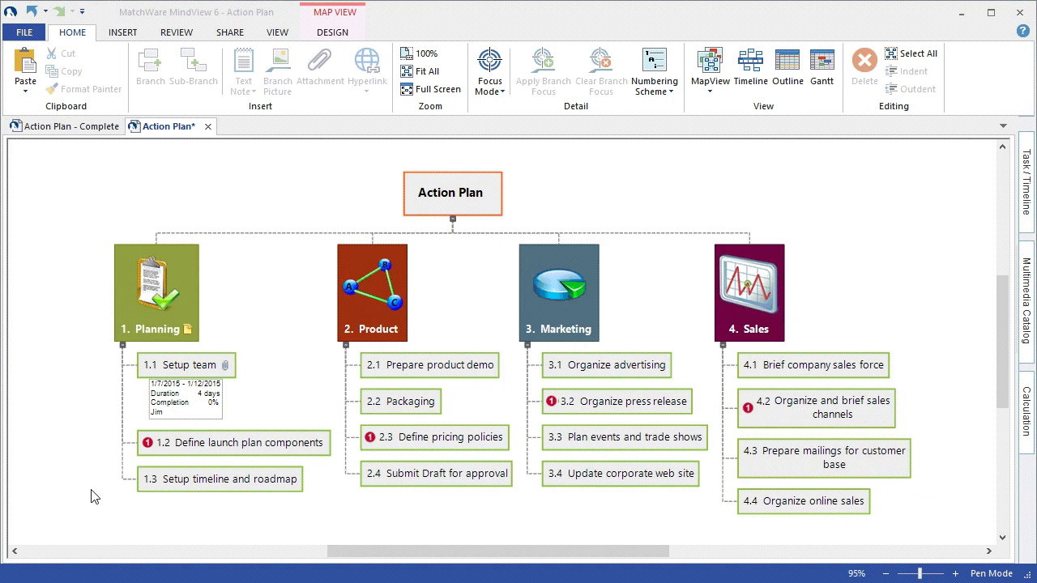
left_click(280, 34)
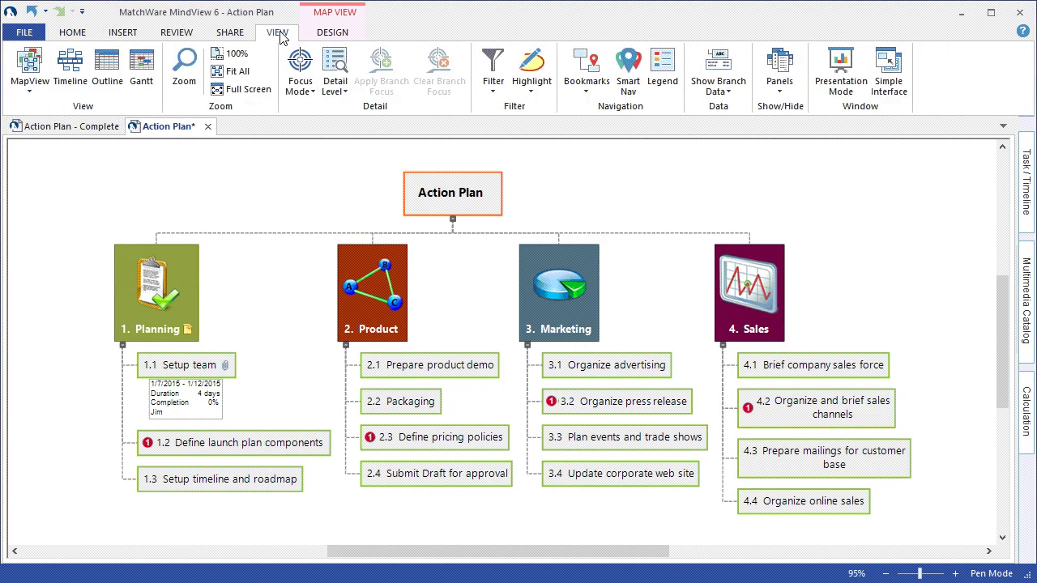
left_click(142, 76)
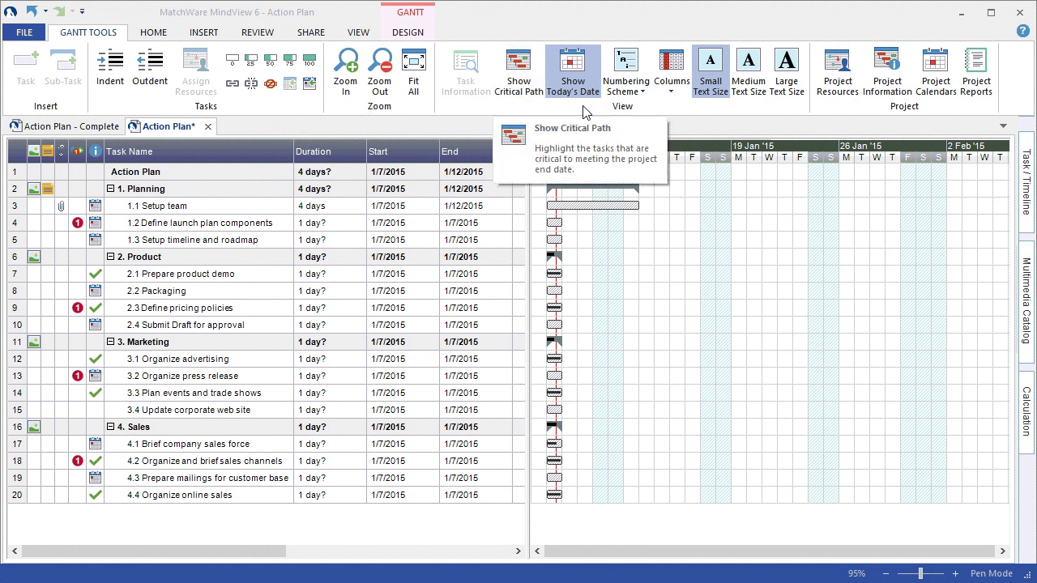
left_click(673, 85)
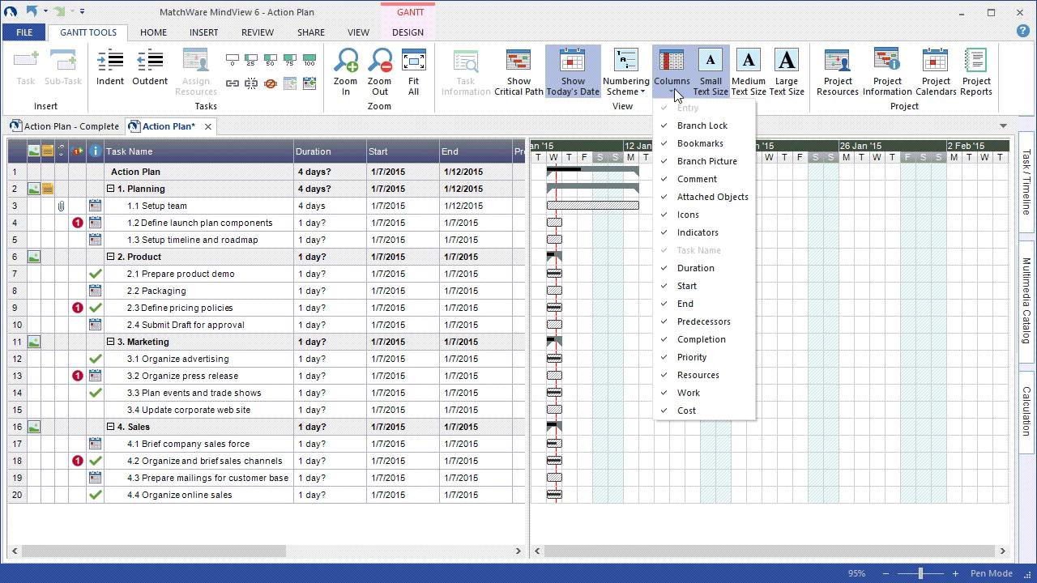
left_click(609, 123)
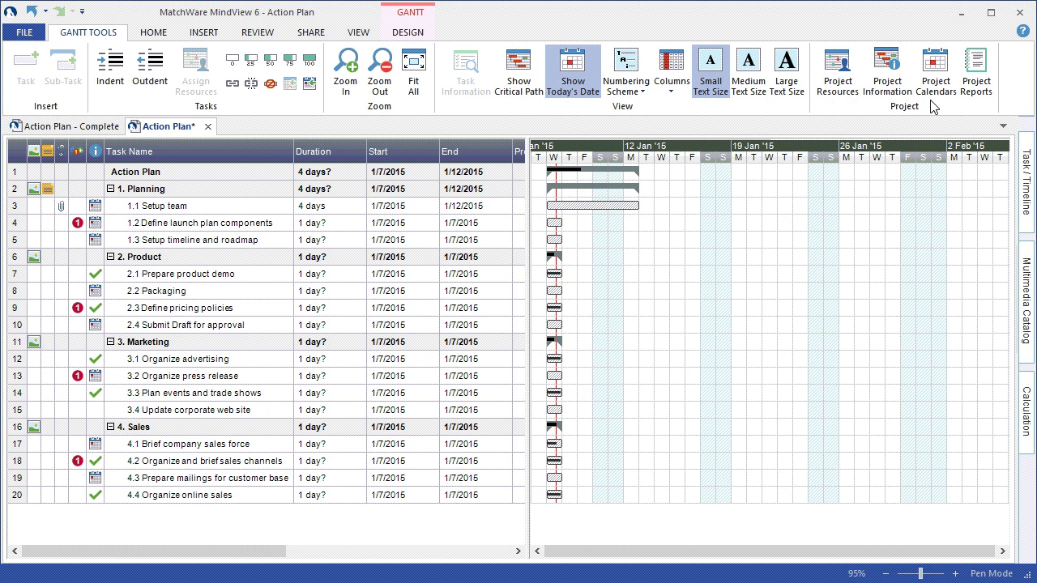
left_click(363, 208)
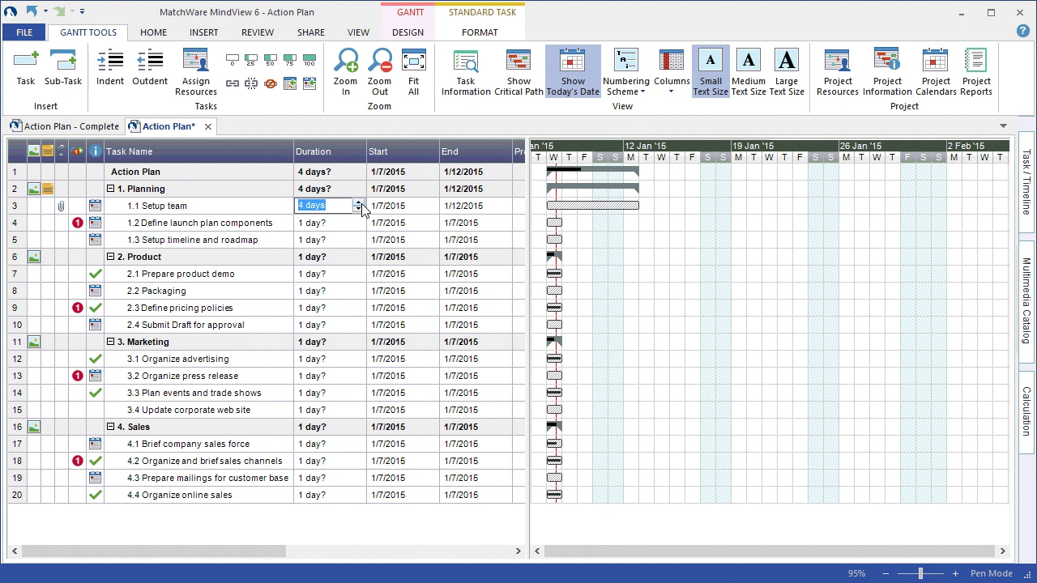
left_click(428, 208)
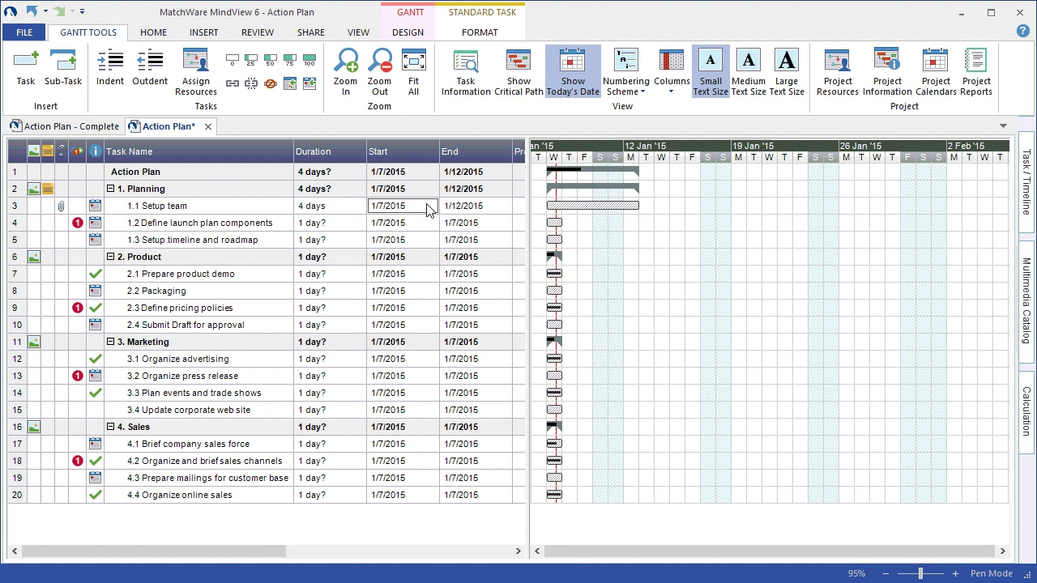
left_click(428, 208)
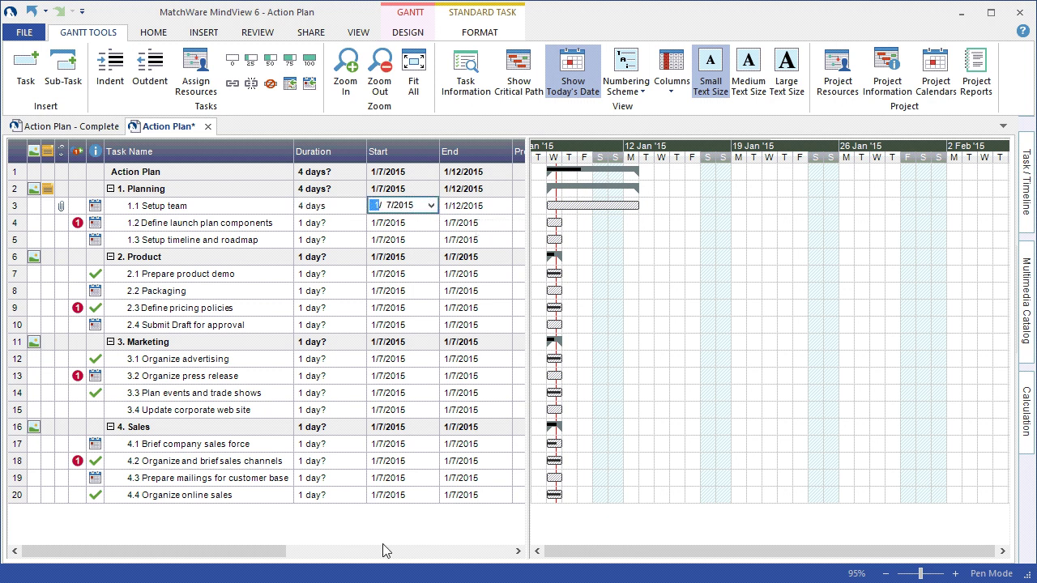
left_click_drag(251, 552, 335, 550)
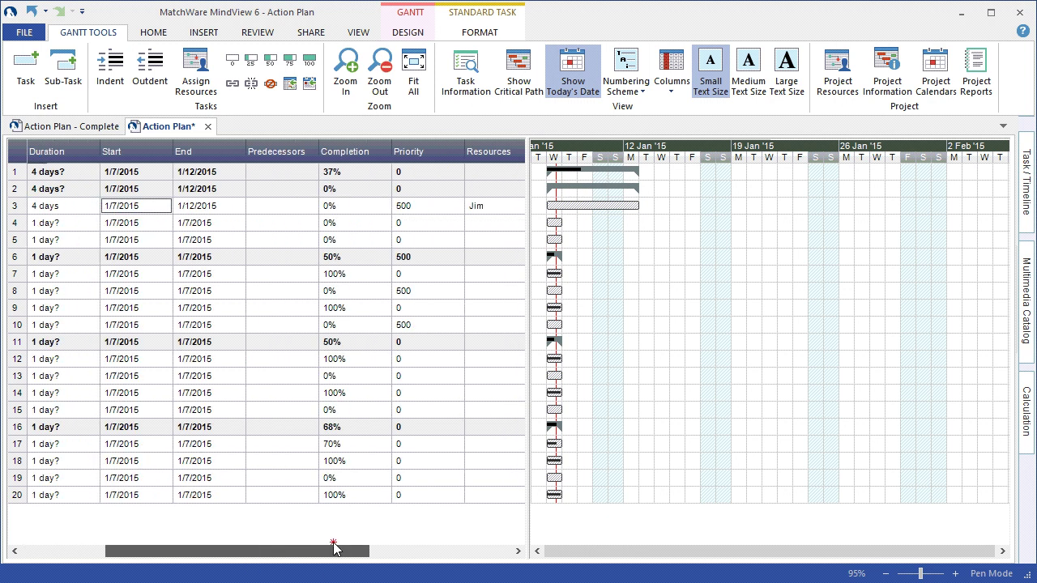
left_click(297, 208)
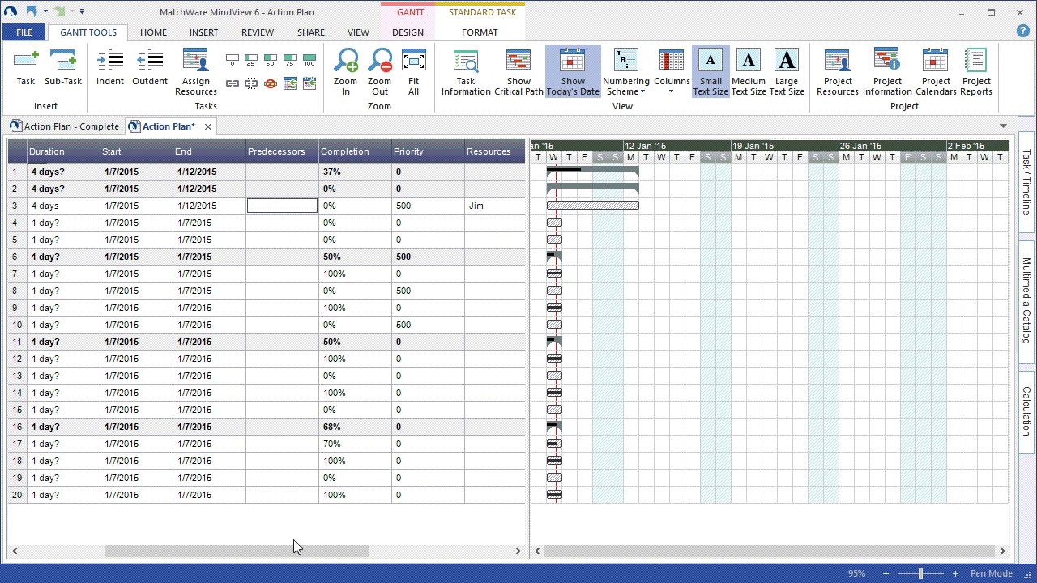
left_click_drag(289, 554, 143, 561)
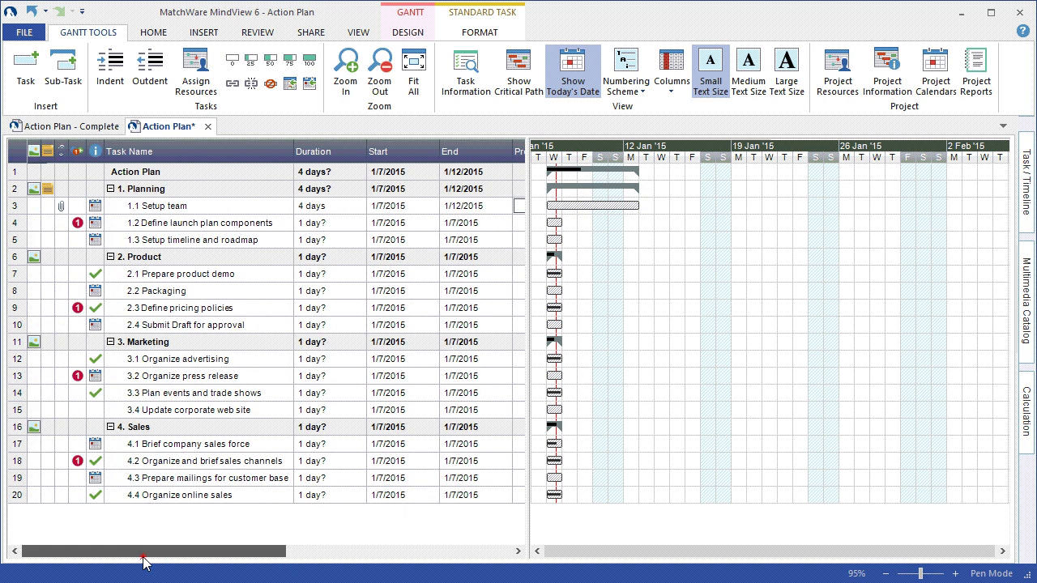
left_click(170, 205)
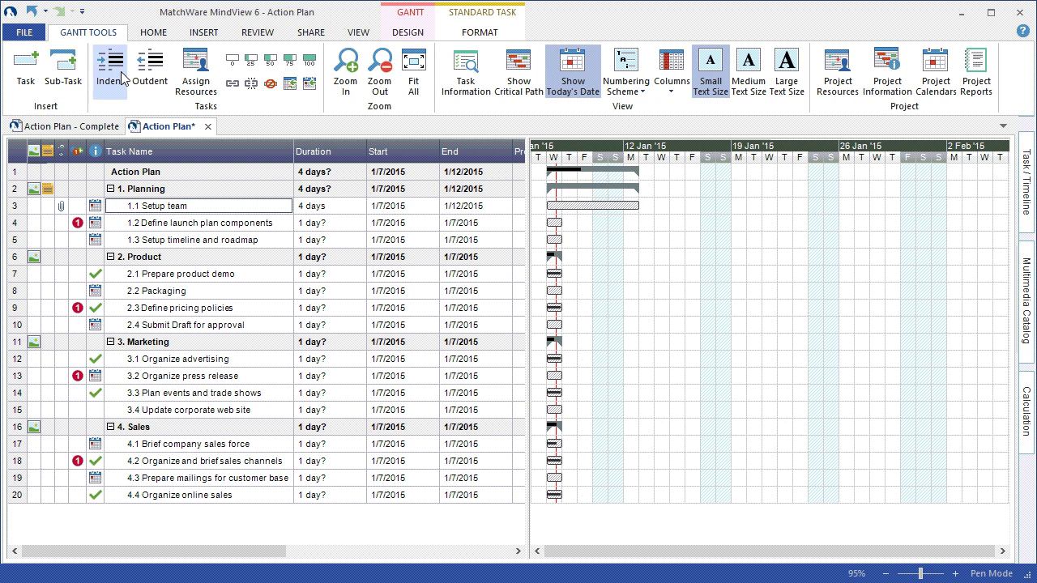
- Open Setup team's task details, keeping the Start No Earlier Than constraint and Fixed Units task type
left_click(477, 78)
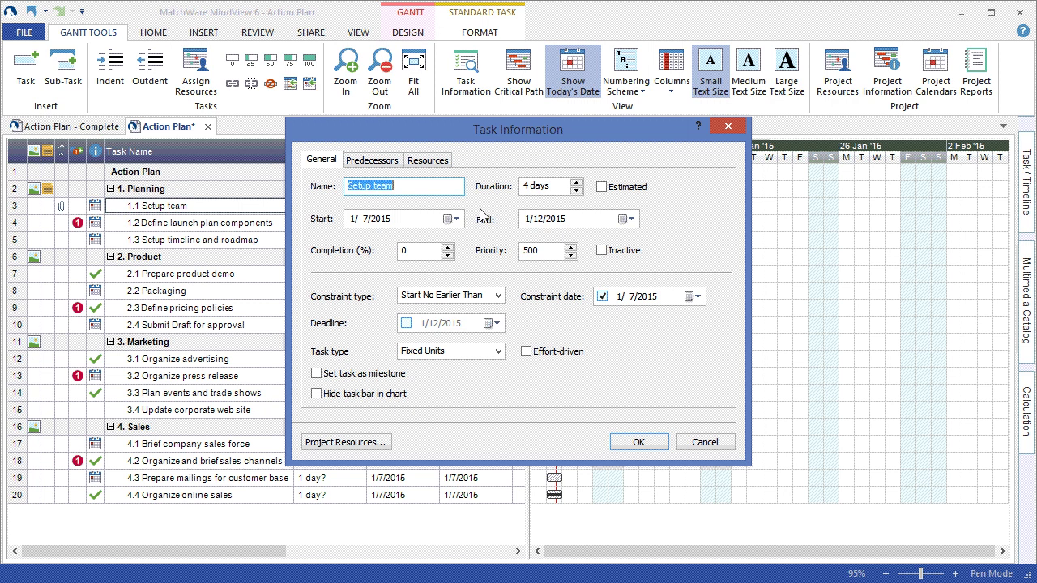
left_click(499, 296)
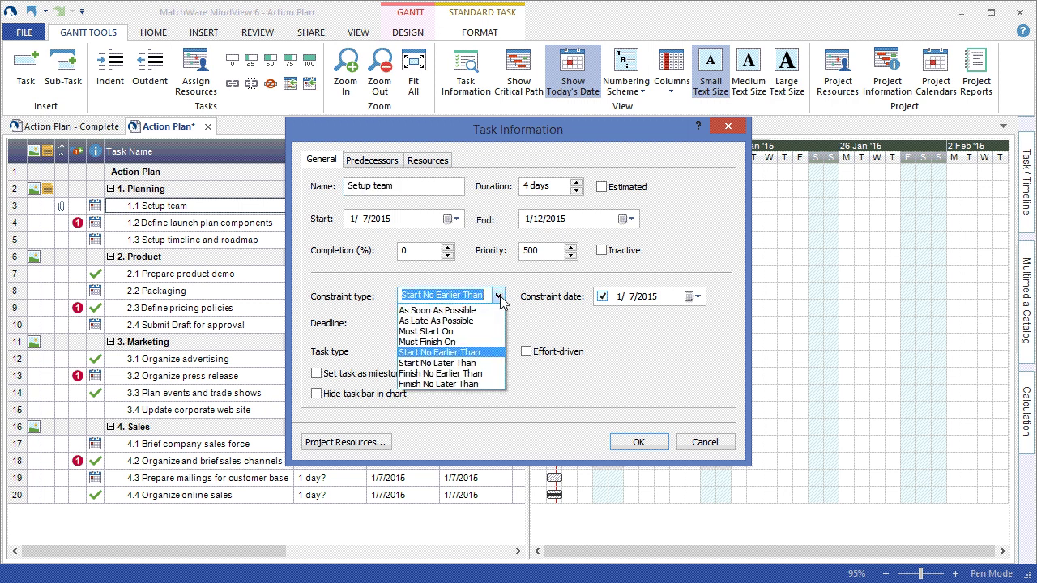
left_click(523, 316)
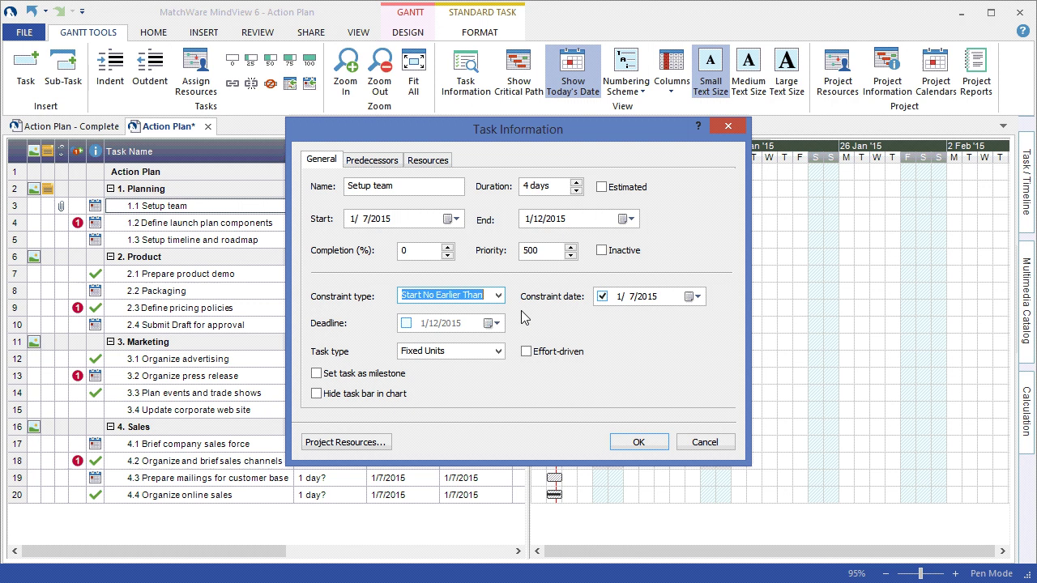
left_click(499, 354)
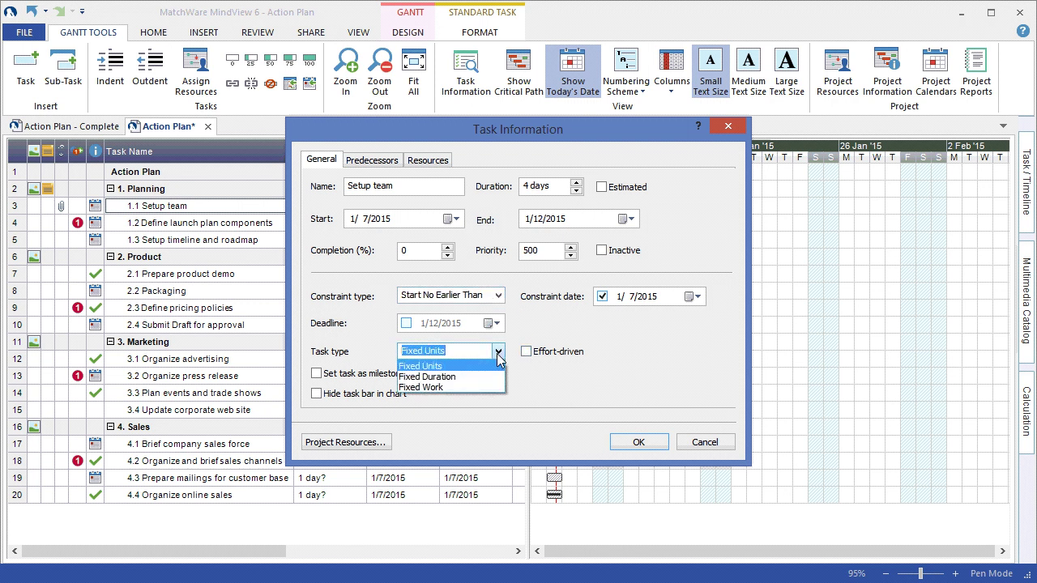
left_click(540, 372)
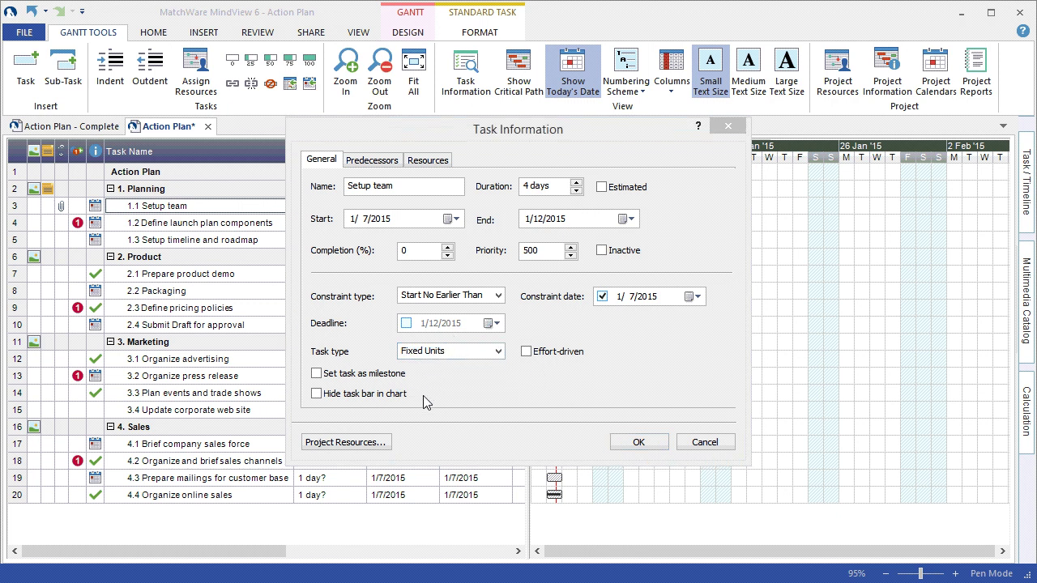
- Add task 4, Define launch plan components, as a Finish to Start predecessor
left_click(372, 162)
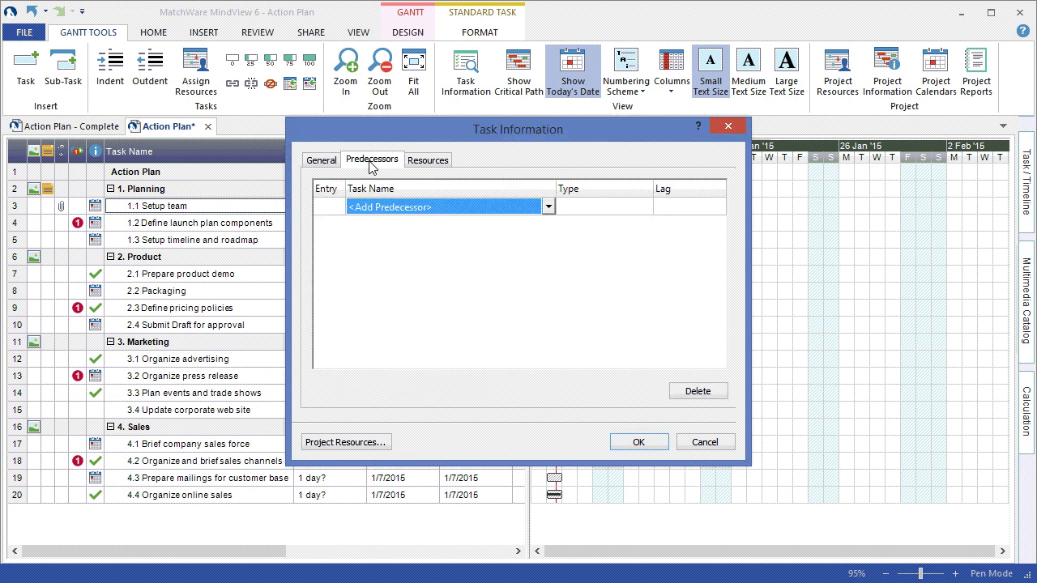
left_click(548, 207)
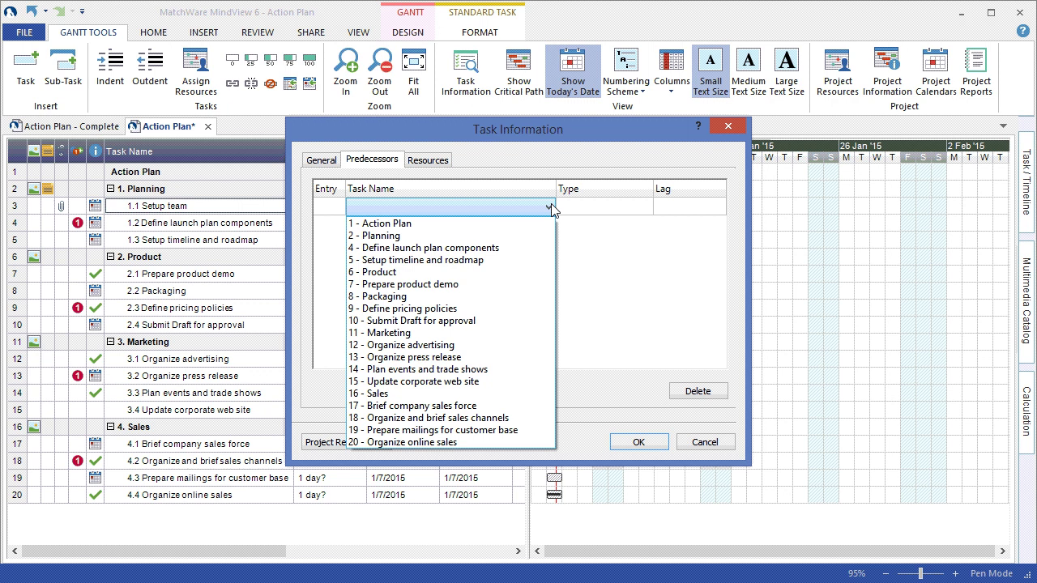
left_click(495, 247)
left_click(645, 208)
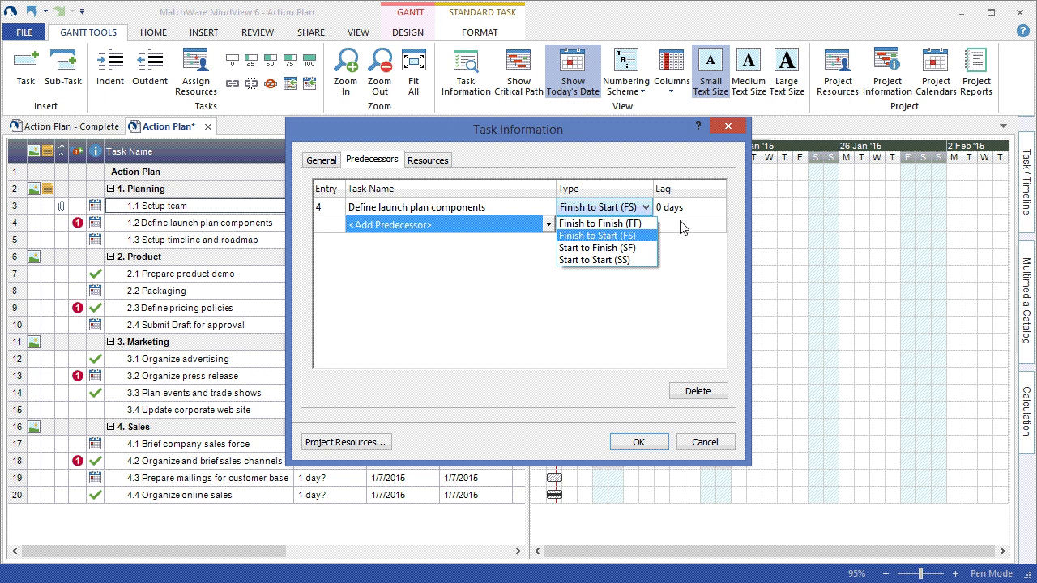
left_click(444, 163)
- Review the assigned resources without adding anyone, then confirm the task changes
left_click(444, 162)
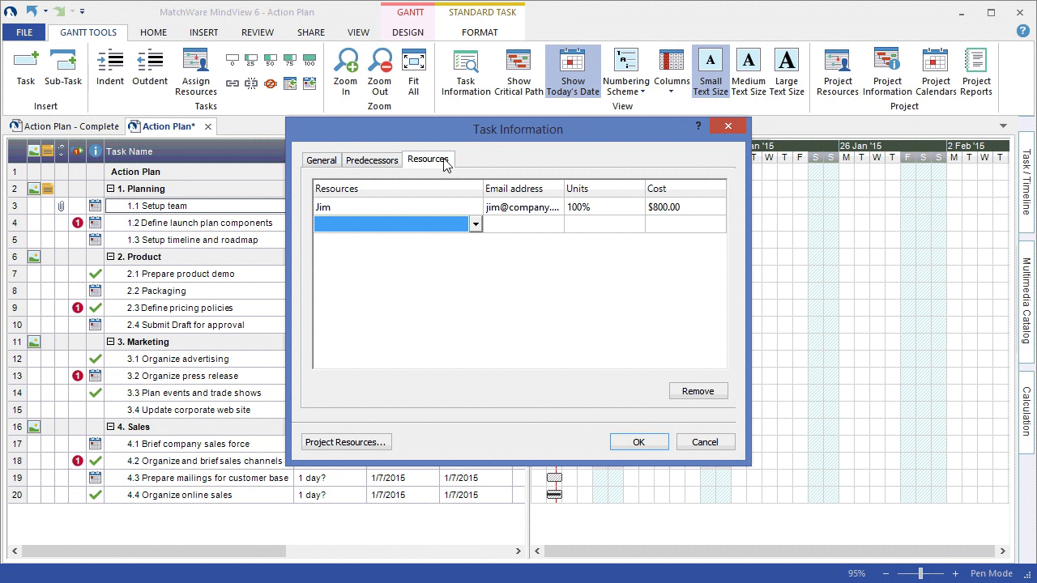
left_click(476, 225)
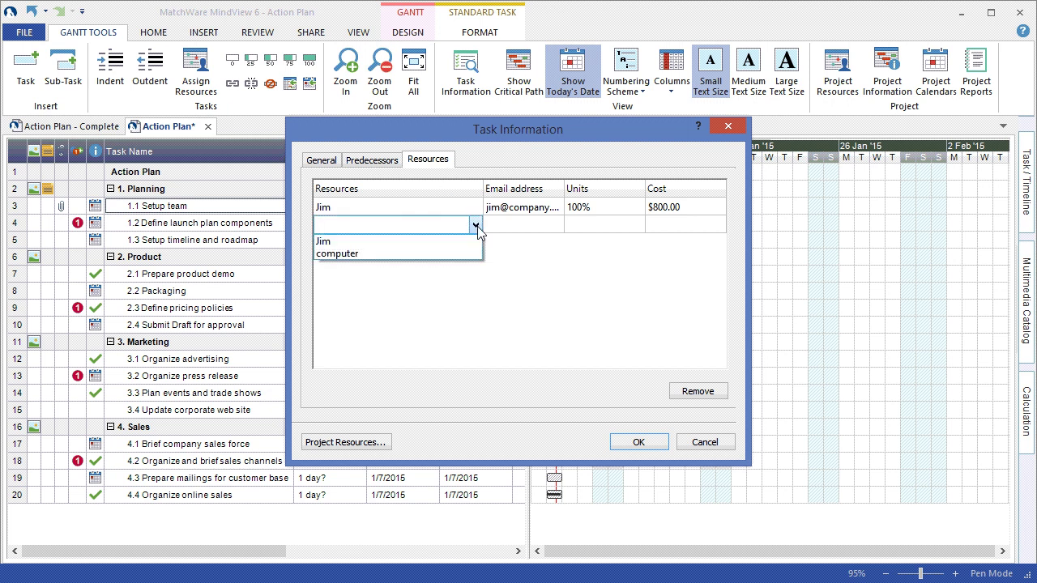
left_click(531, 409)
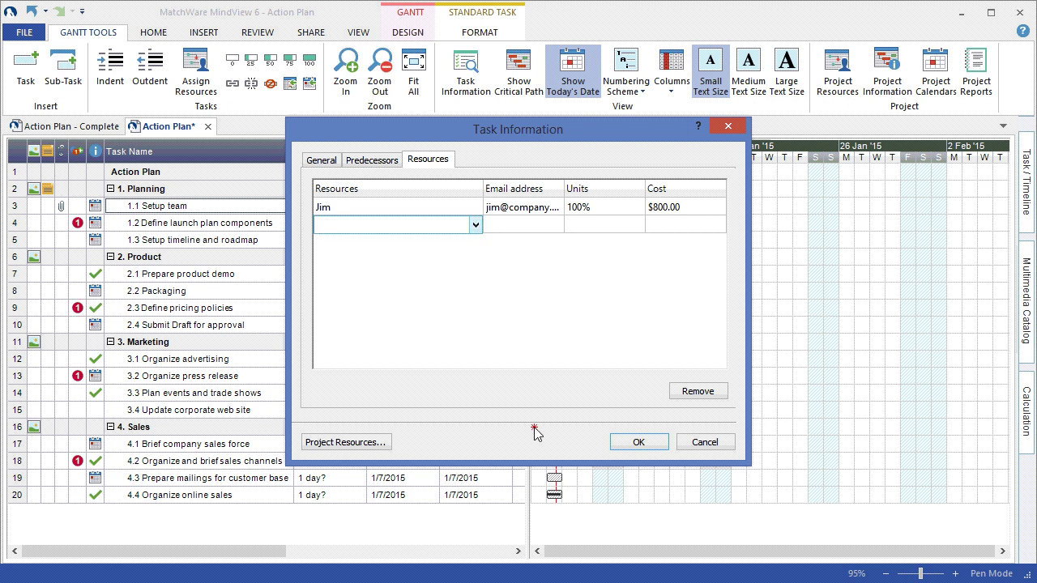
left_click(635, 444)
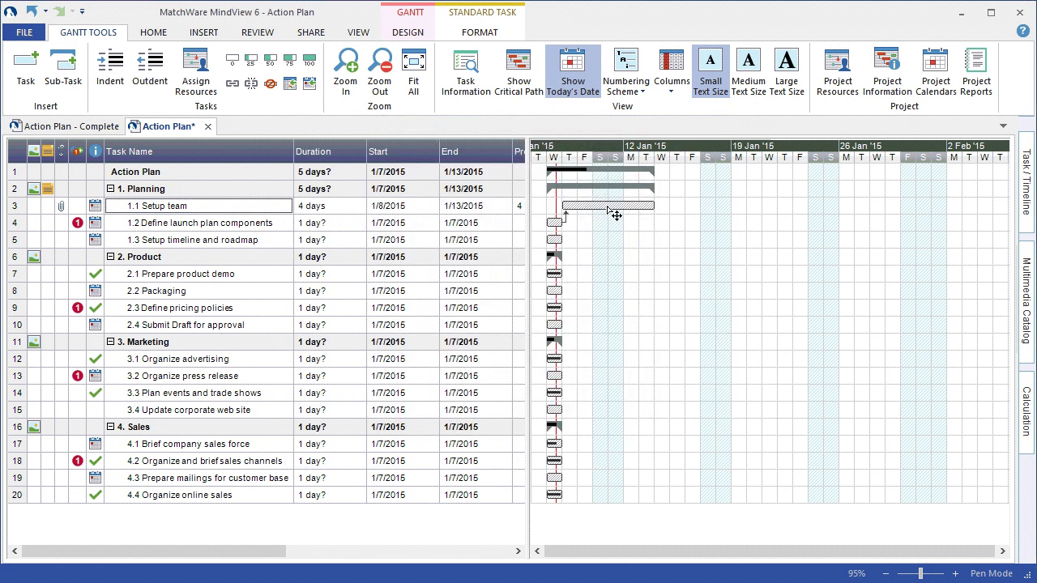
- Link Setup team to Setup timeline and roadmap, then stretch task 1.3 to 8 days in Action Plan - Complete
left_click_drag(616, 215, 557, 240)
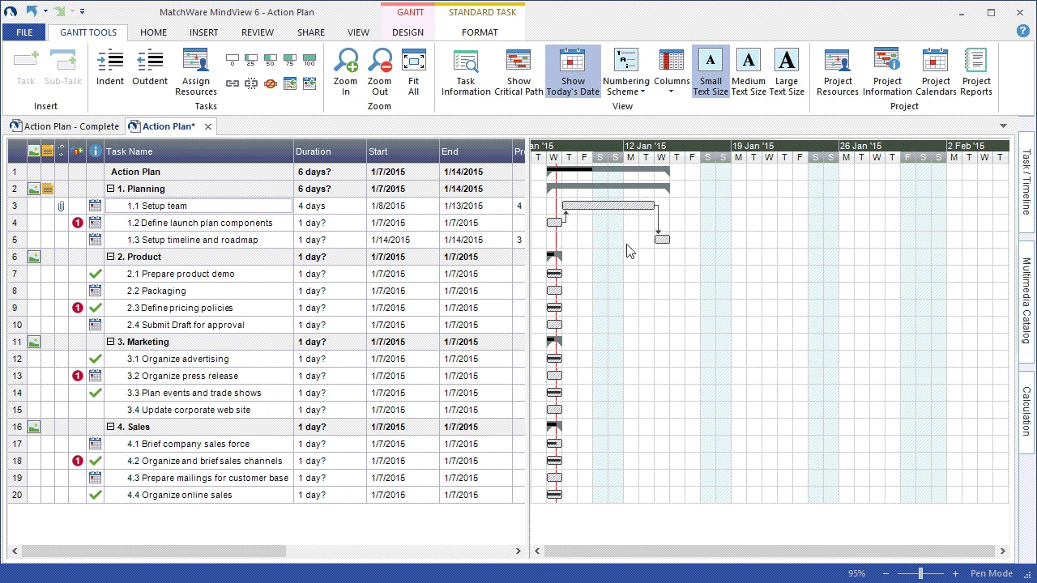
left_click_drag(663, 239, 563, 300)
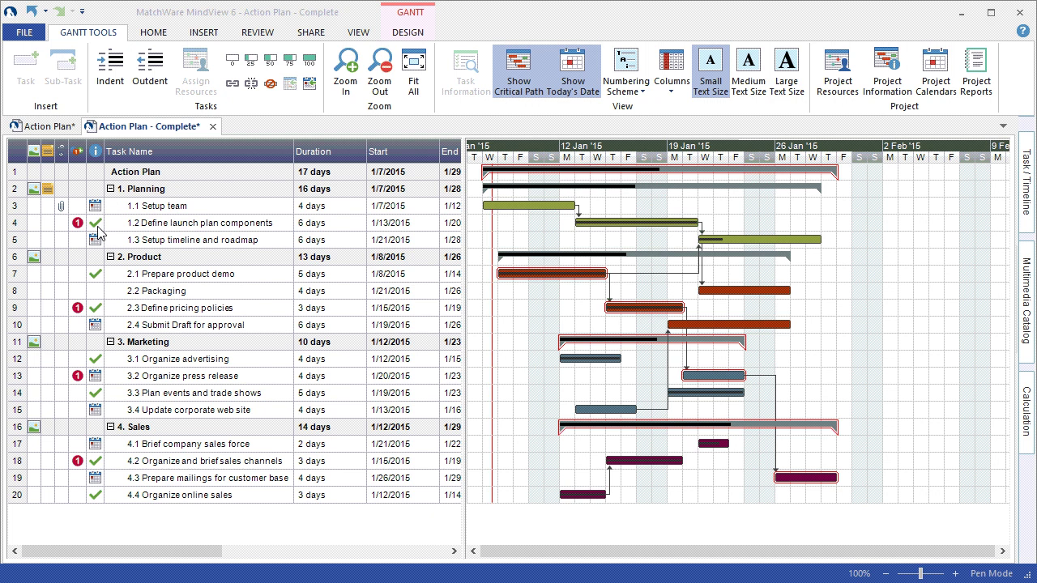
mouse_move(98, 235)
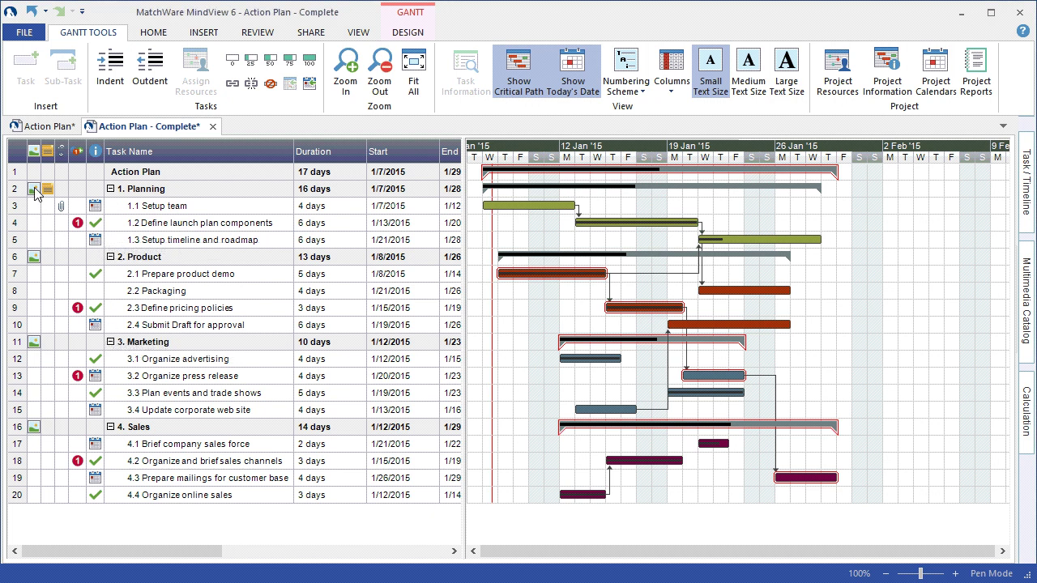
mouse_move(36, 193)
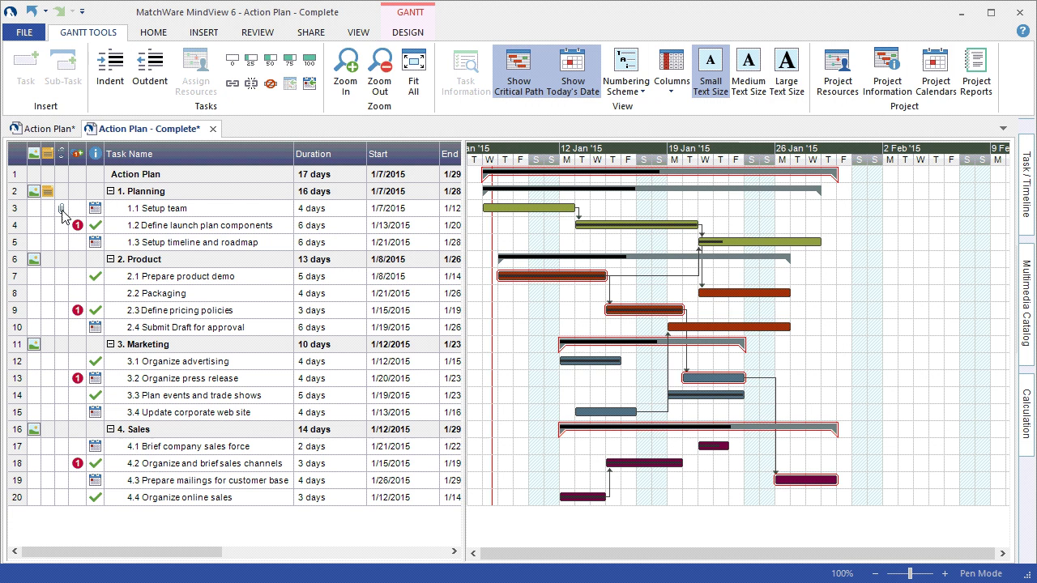
mouse_move(63, 212)
left_click_drag(819, 240, 840, 238)
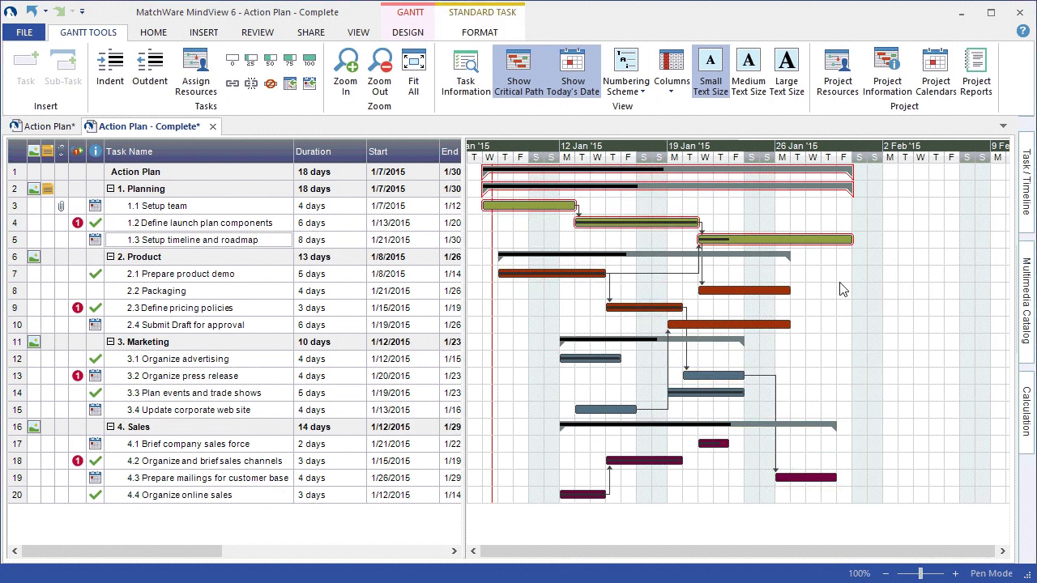
- Label the Gantt bars with task and resource names and apply the blue colour scheme
left_click(409, 32)
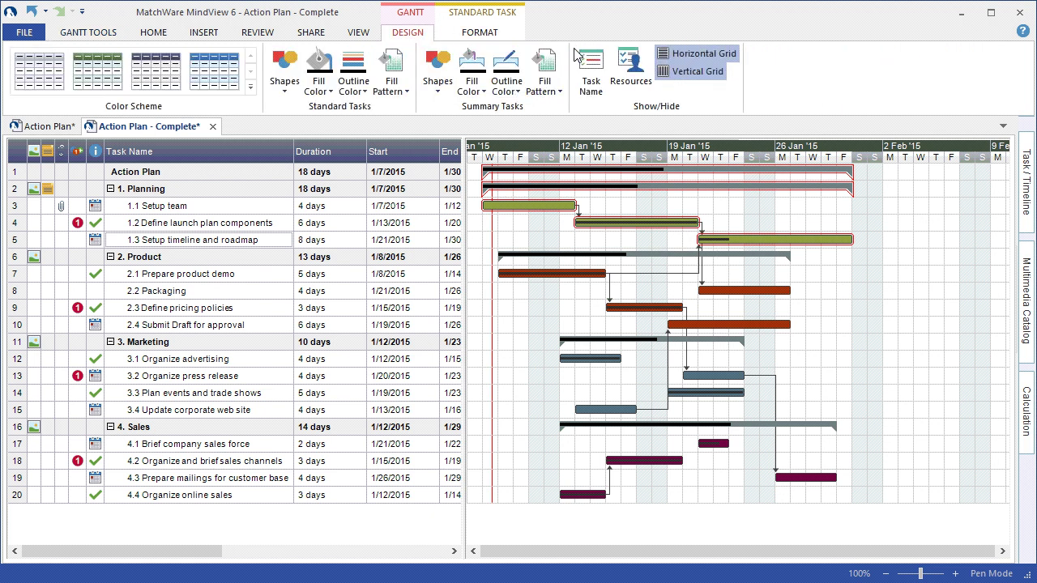
left_click(600, 96)
left_click(631, 81)
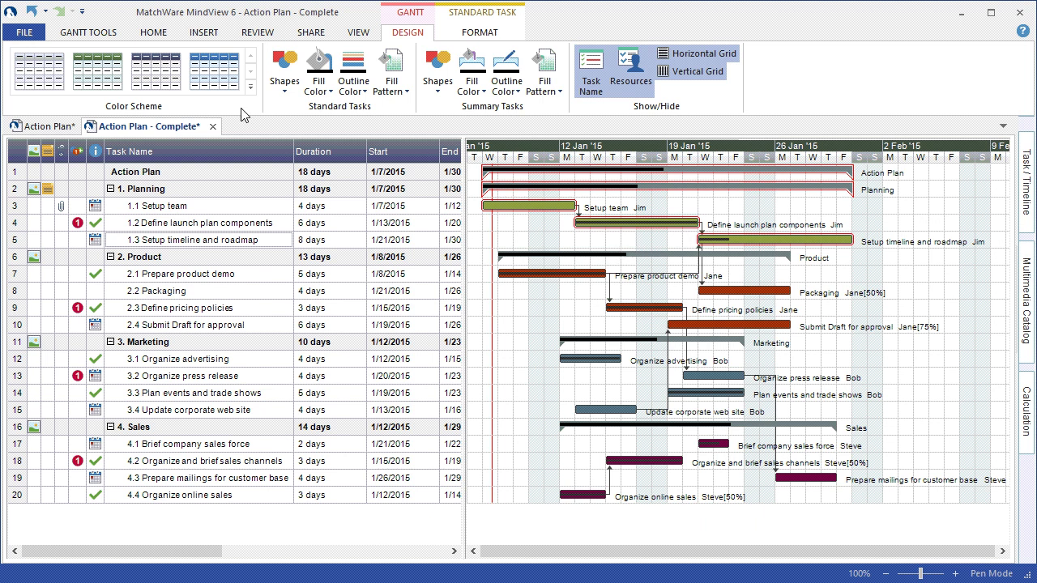
left_click(217, 73)
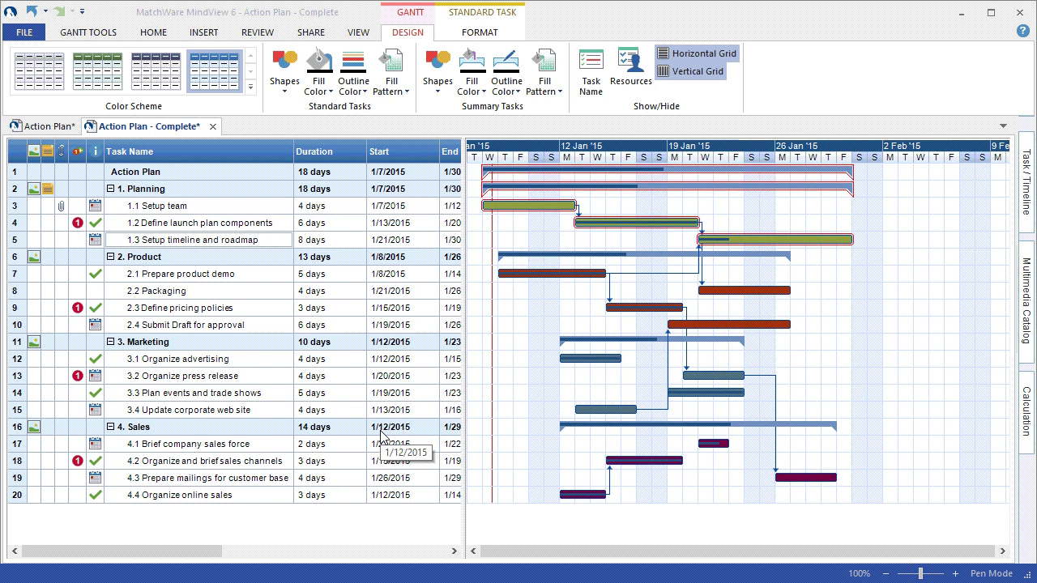
- Switch the plan to the Timeline layout and go to the File backstage New page
left_click(361, 33)
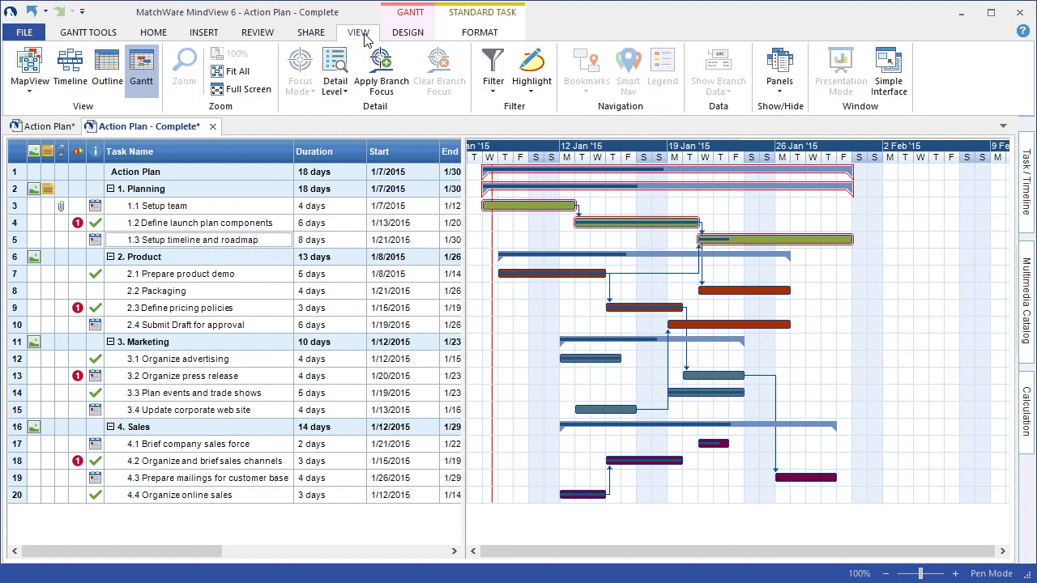
left_click(71, 77)
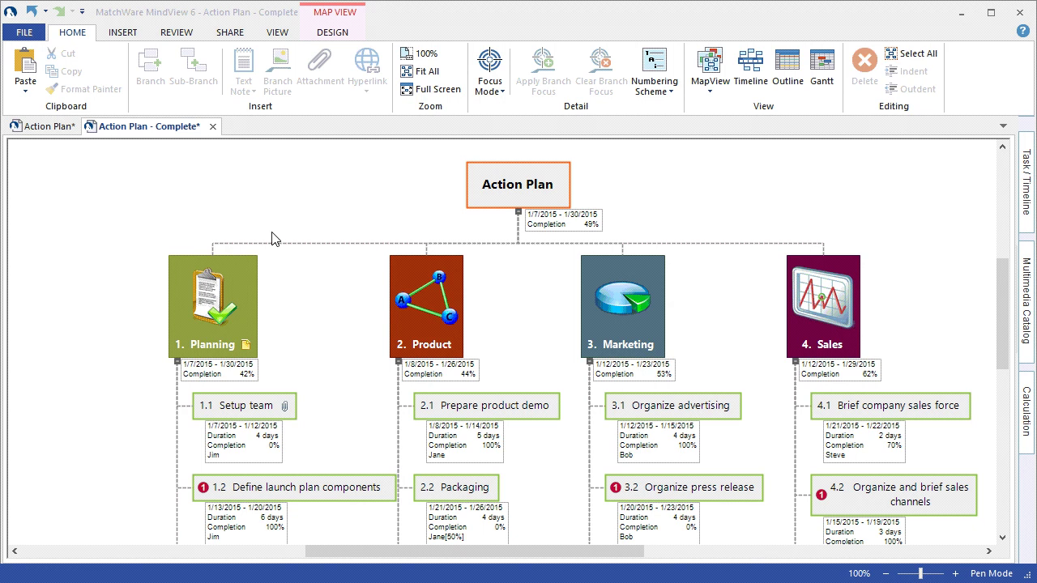
left_click(39, 33)
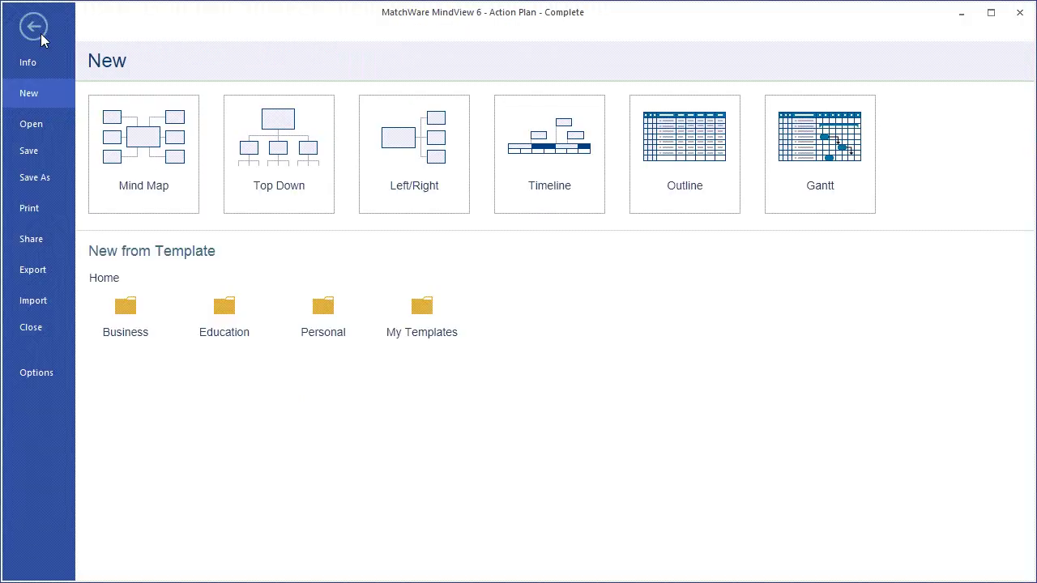
- Choose Export in the backstage and pick Microsoft Word as the target
left_click(42, 275)
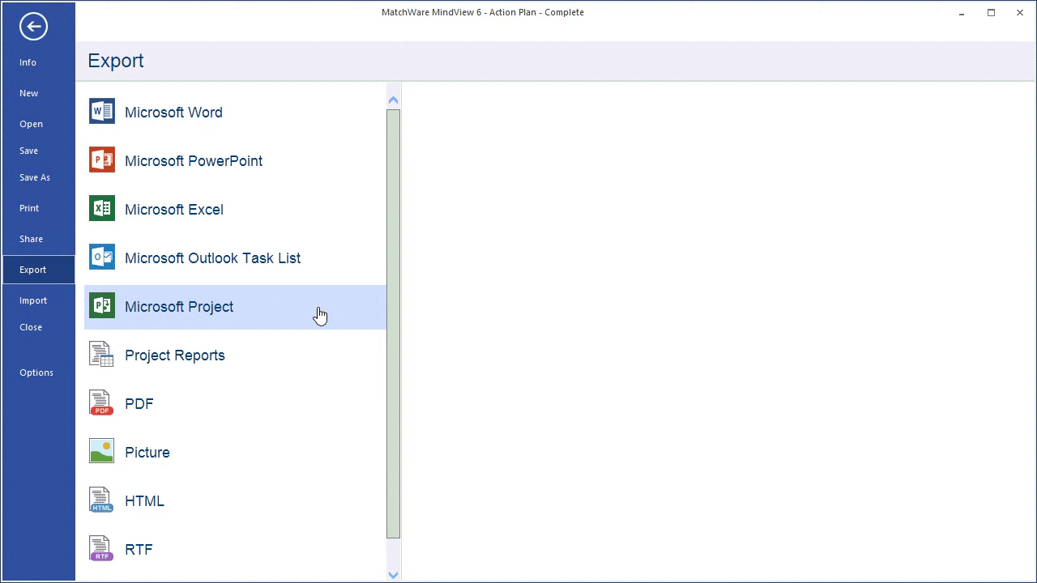
left_click(274, 115)
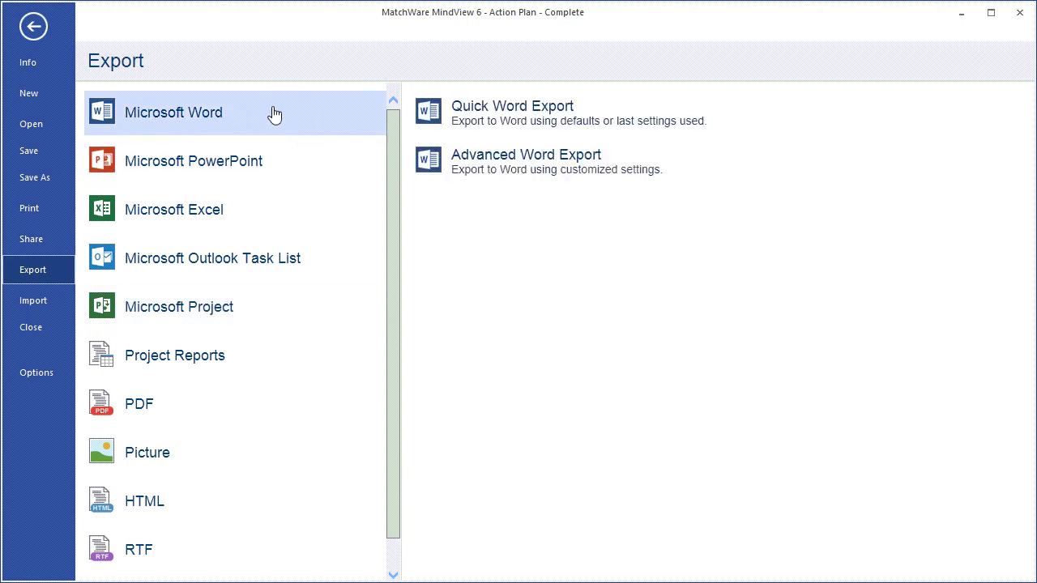
- In Advanced Word Export, include dates, priority, completion and resources, then export to Word
left_click(447, 162)
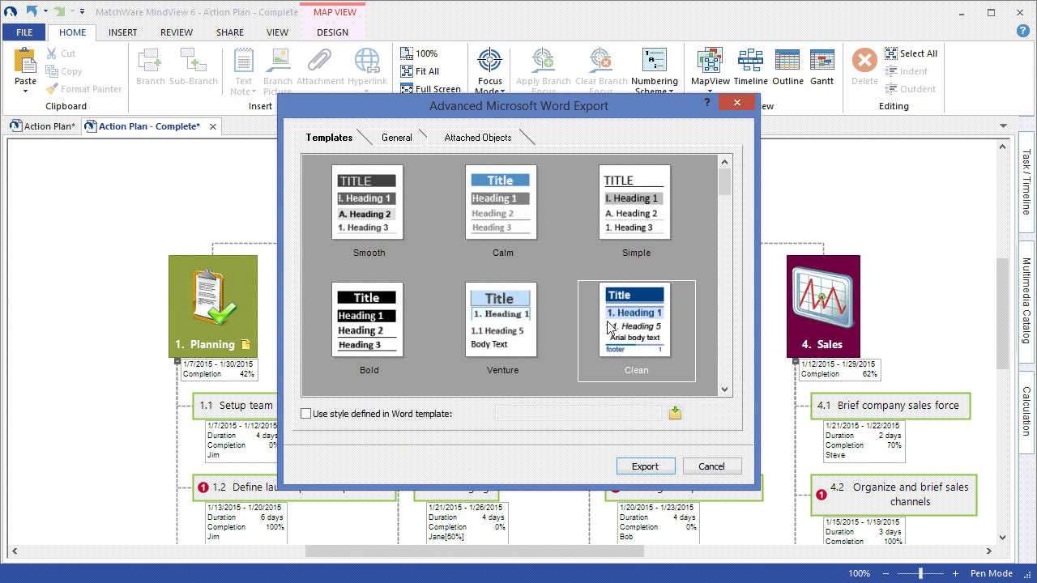
left_click(415, 140)
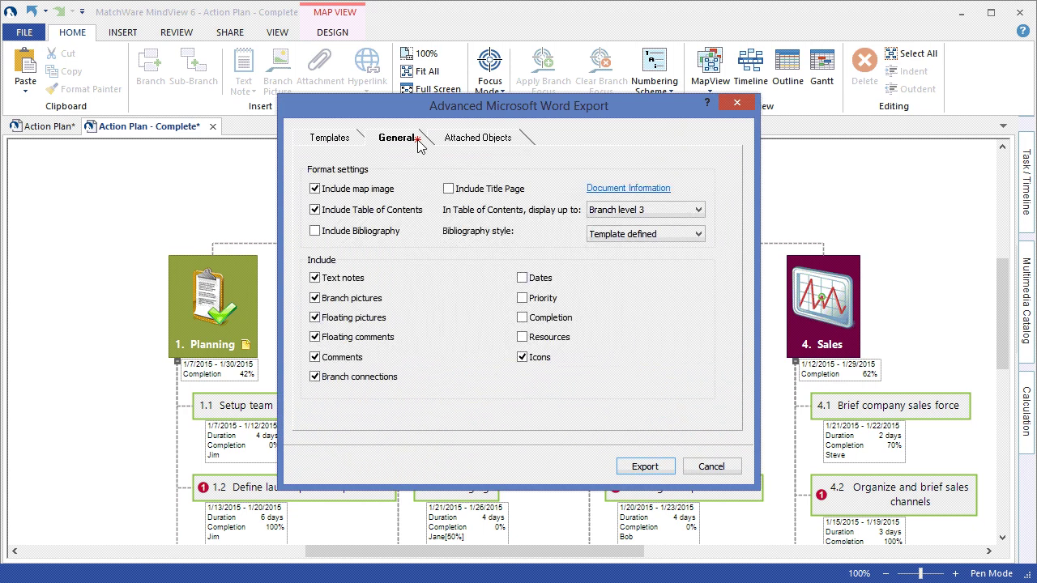
left_click(523, 278)
left_click(523, 298)
left_click(522, 318)
left_click(523, 337)
left_click(646, 466)
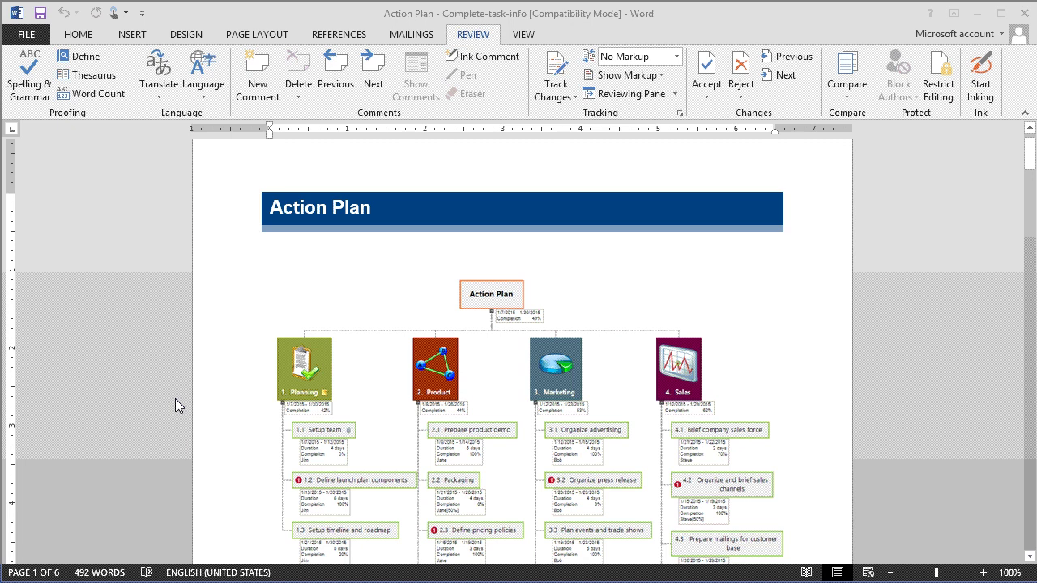
- Jump to Planning from the report's contents and scroll through the Planning, Product and Marketing sections
left_click(256, 358)
scroll(256, 361, "down", 10)
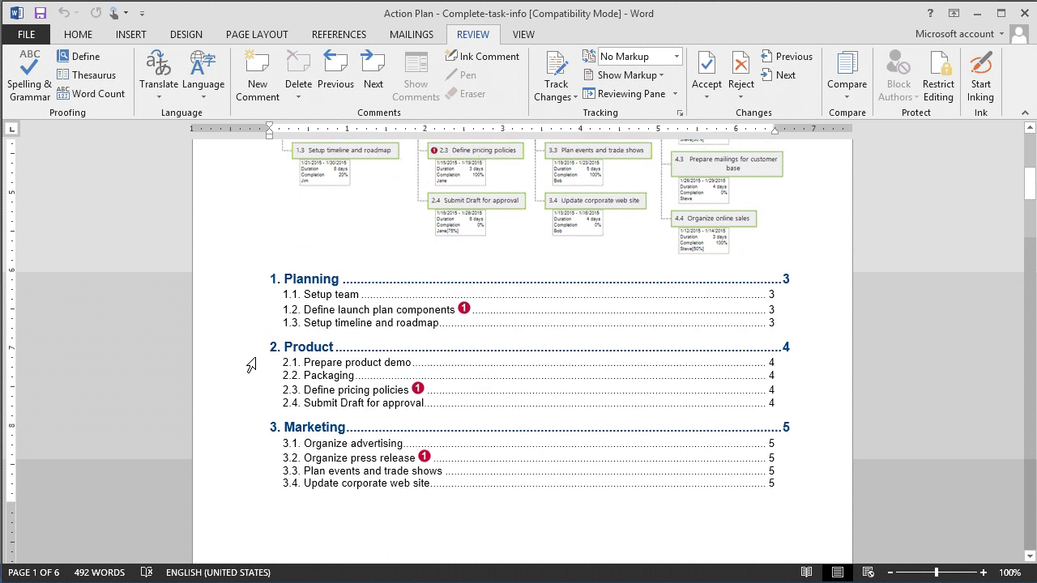
left_click(314, 270, "ctrl")
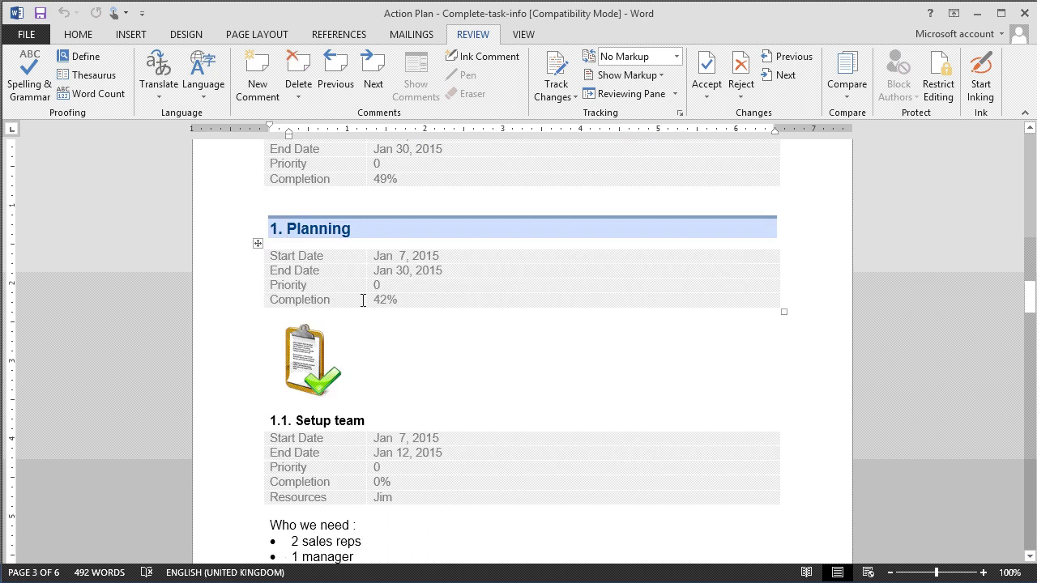
scroll(453, 333, "down", 3)
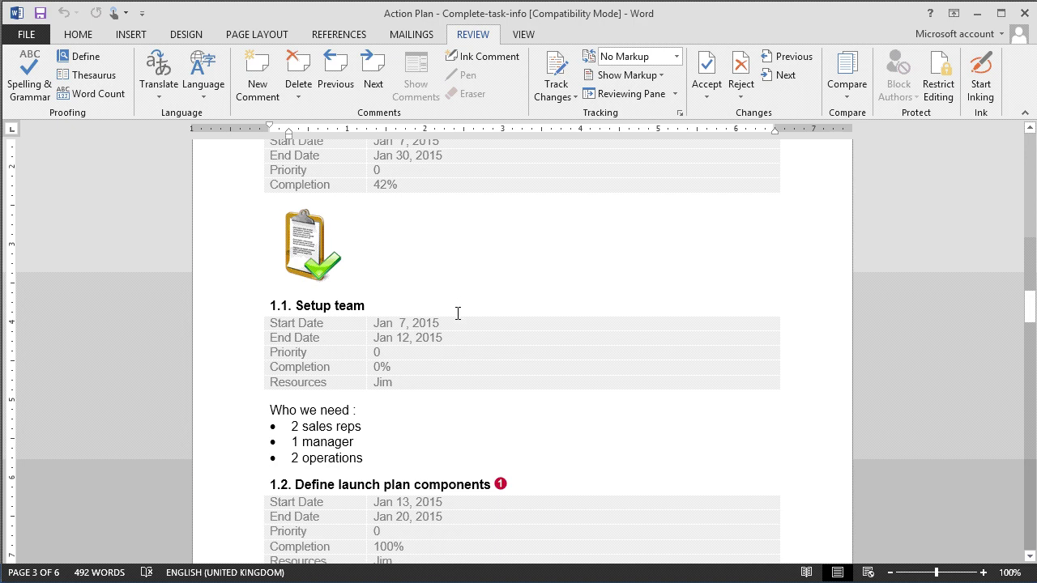
scroll(454, 354, "up", 2)
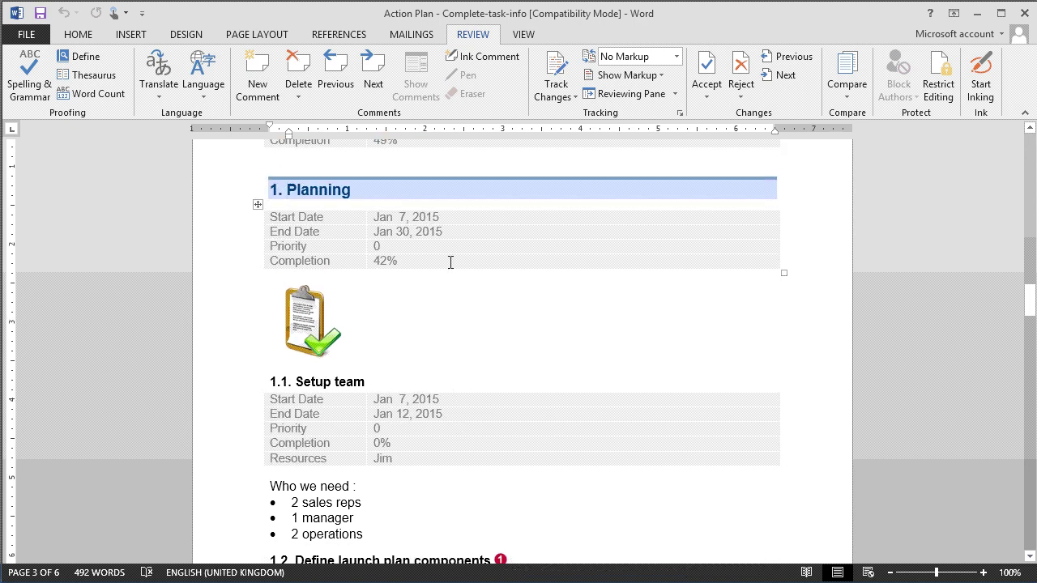
scroll(451, 262, "down", 6)
scroll(451, 262, "down", 2)
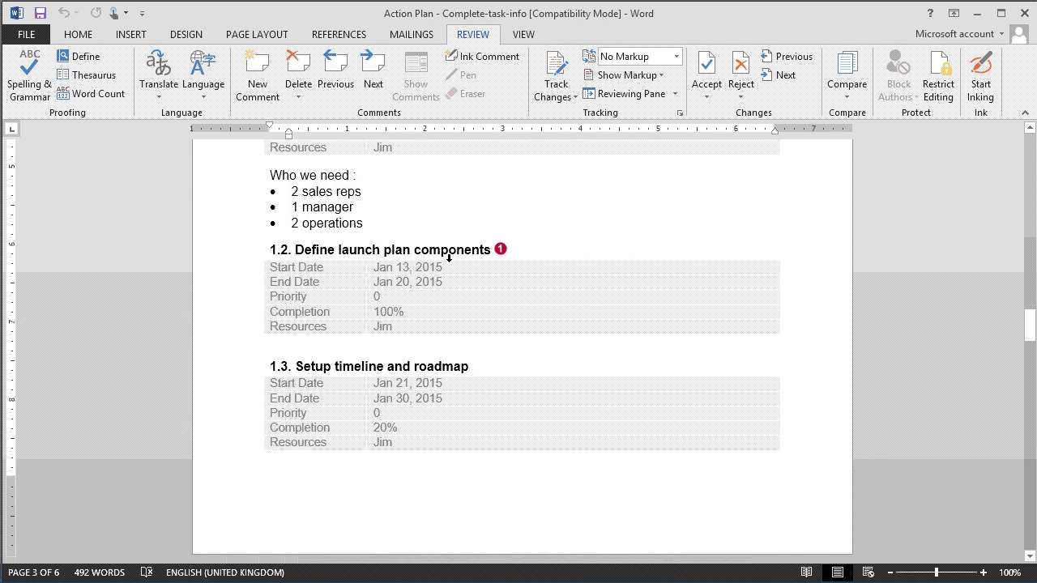
scroll(450, 259, "down", 16)
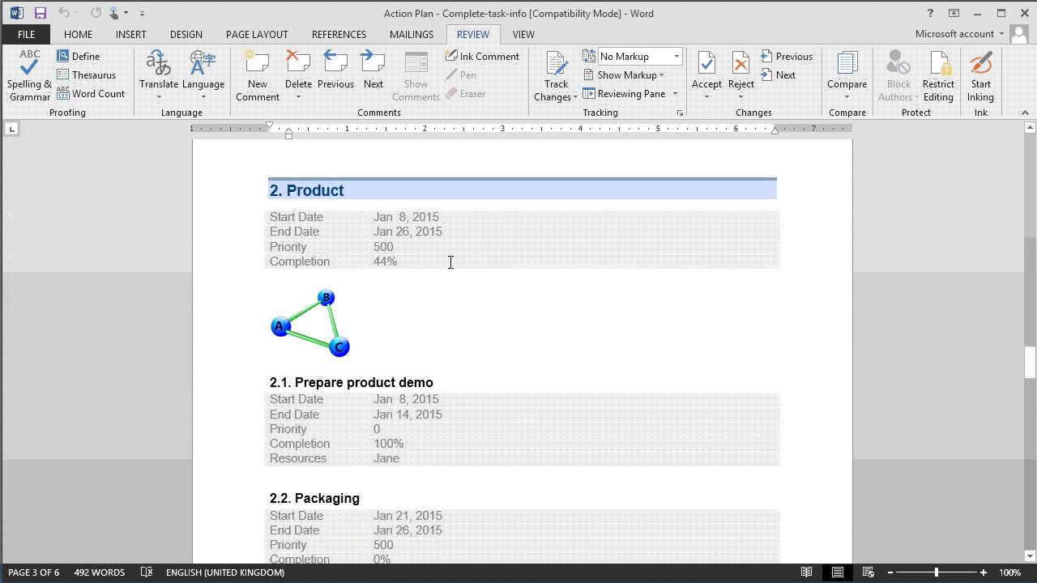
scroll(451, 261, "down", 19)
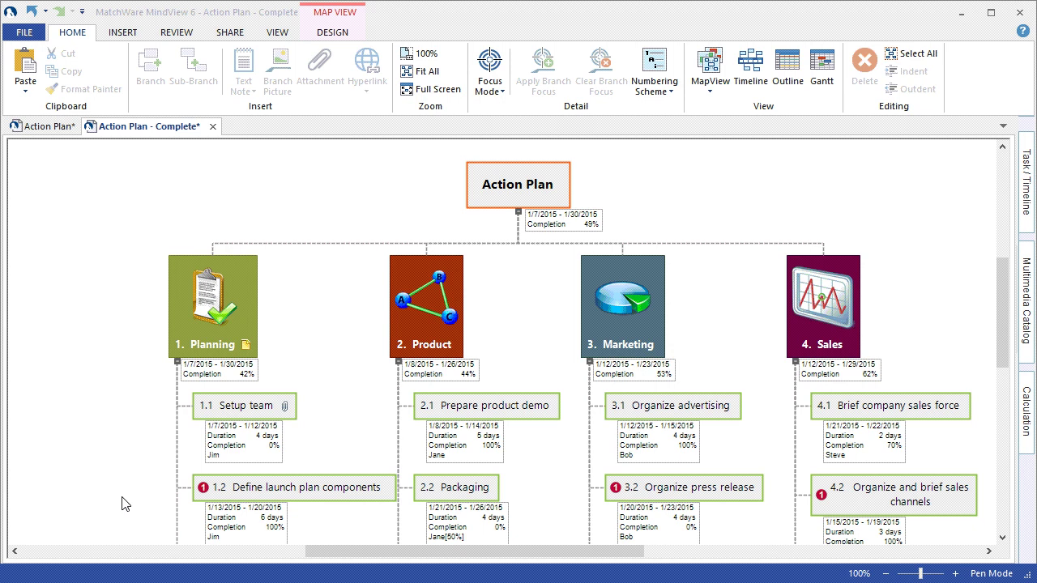
- Export the plan with Advanced PowerPoint Export using the Corporate 1 template and including the map image
left_click(25, 32)
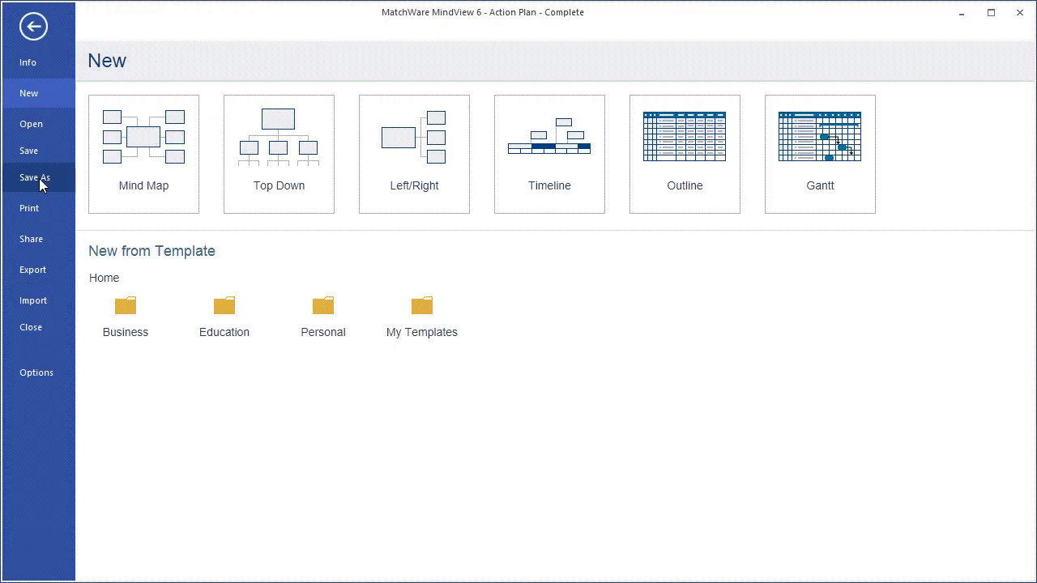
left_click(40, 270)
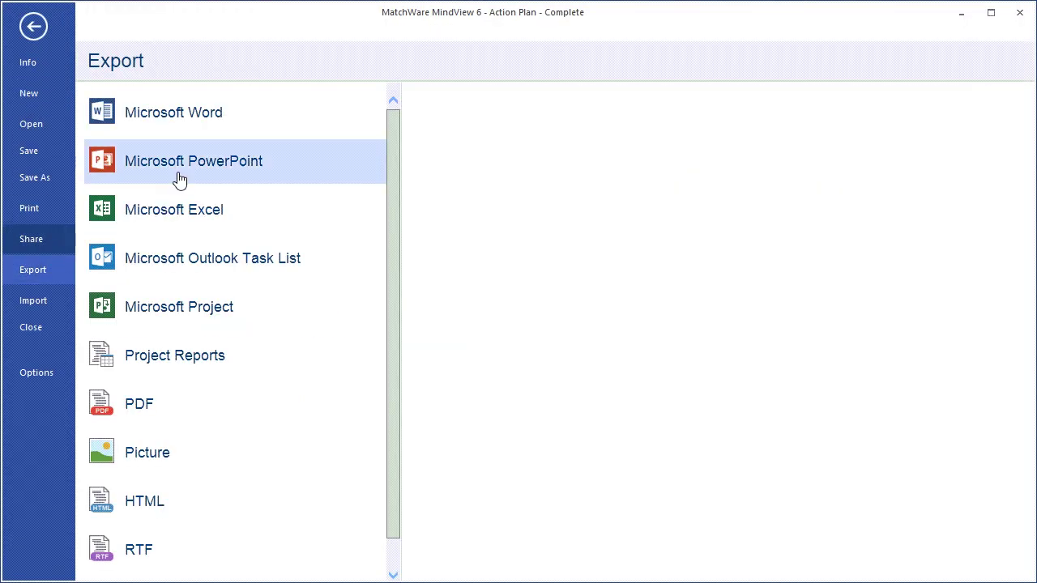
left_click(180, 179)
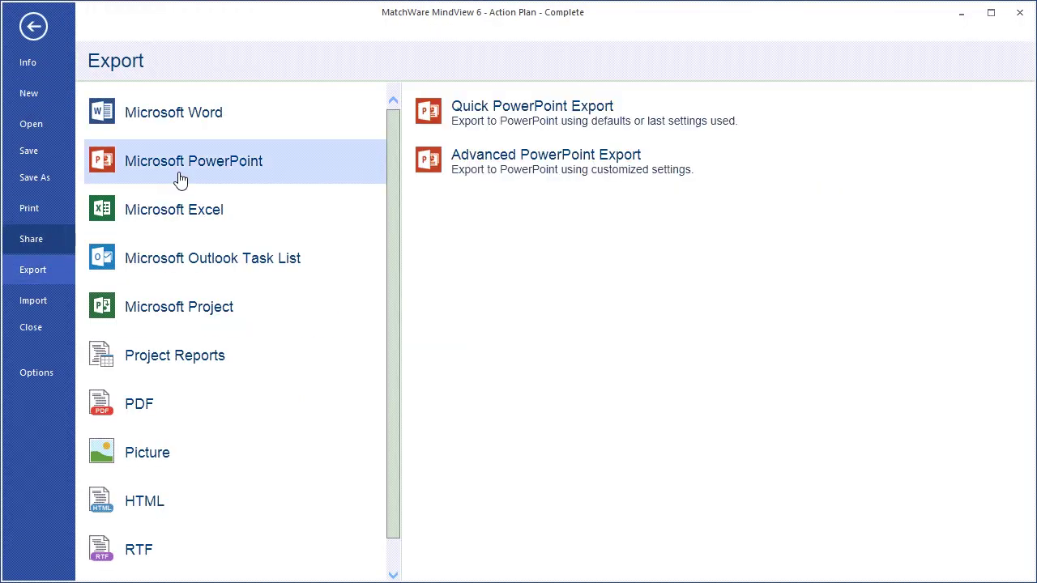
left_click(450, 168)
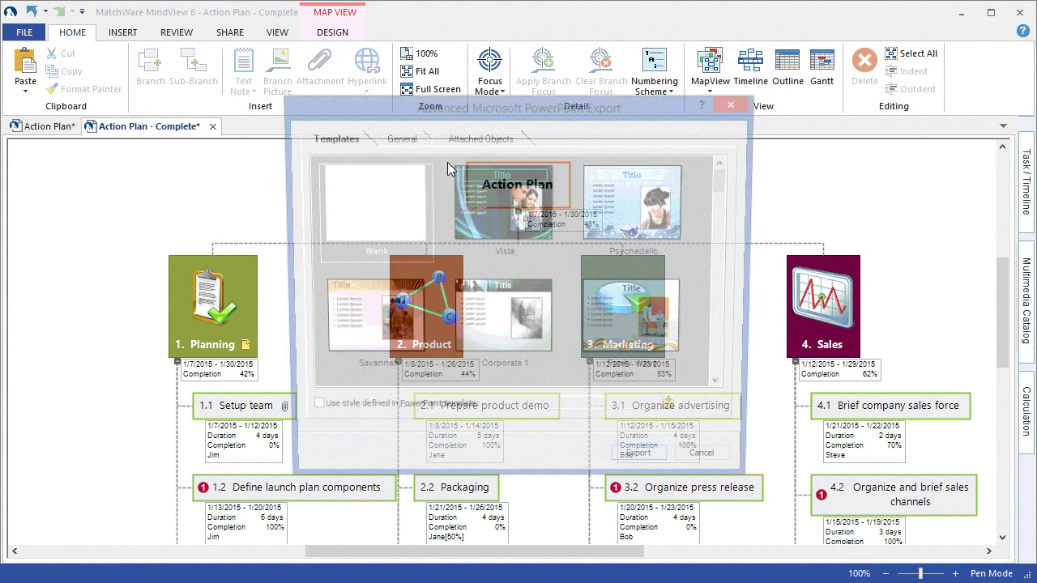
left_click(479, 326)
left_click(414, 139)
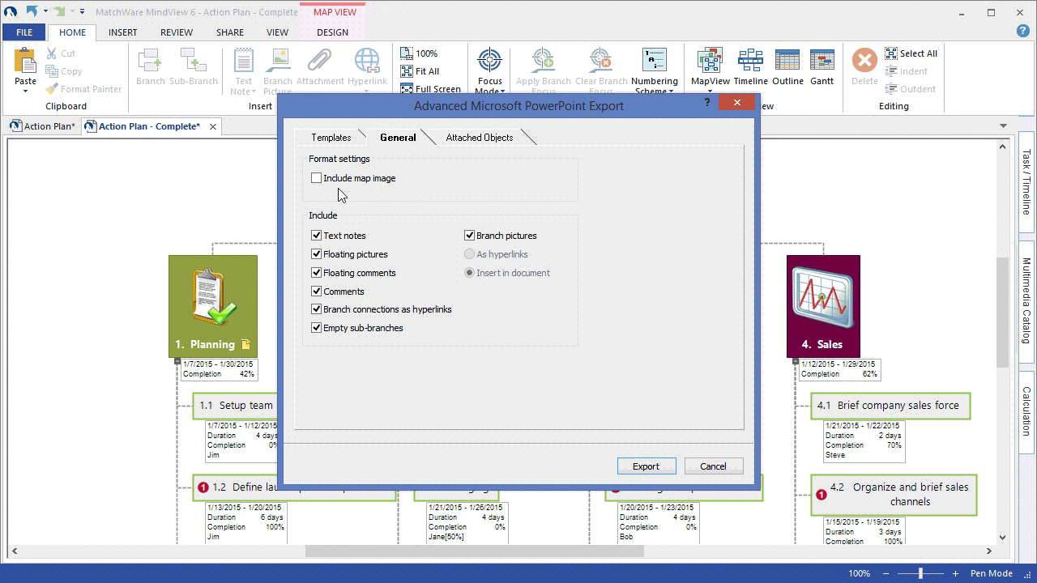
left_click(316, 179)
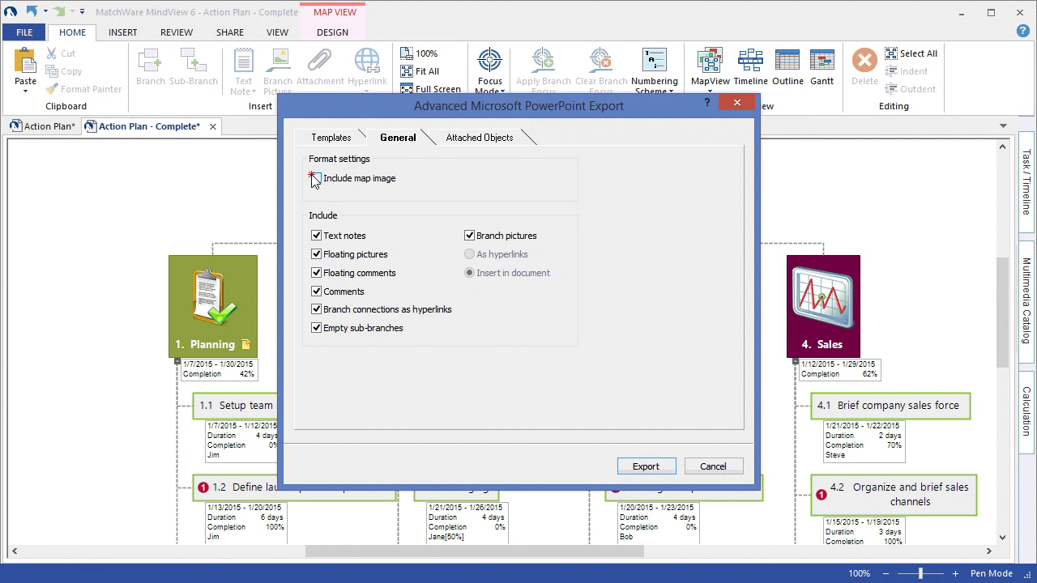
left_click(640, 467)
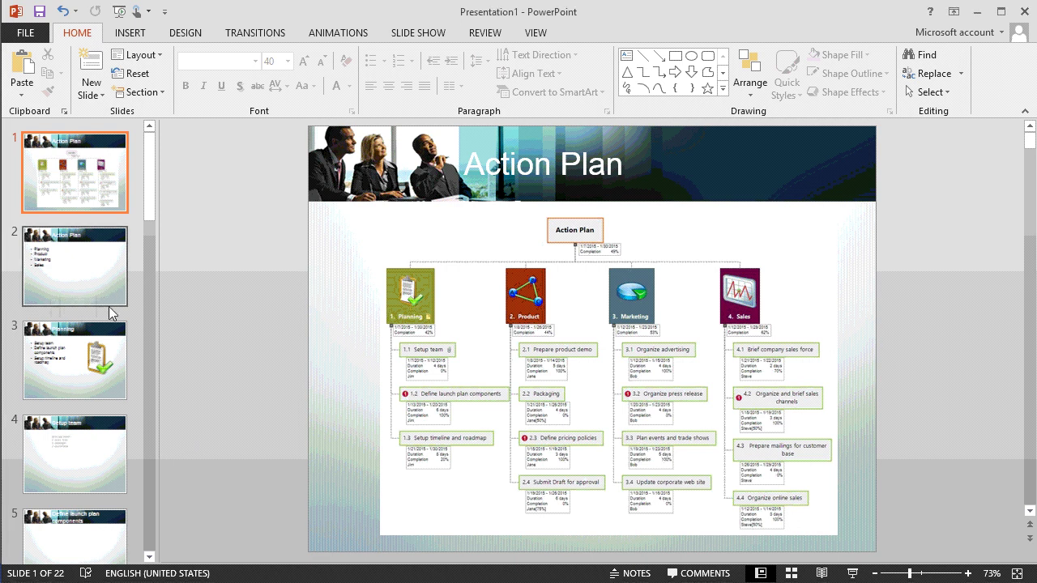
- View slide 2 listing the main branches, then the Planning slide
left_click(85, 275)
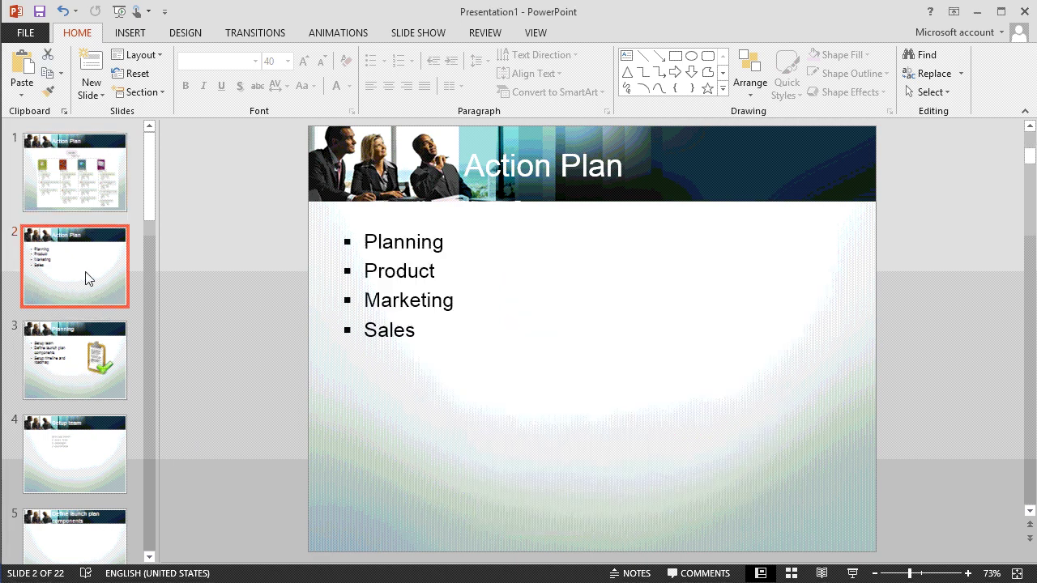
left_click(97, 359)
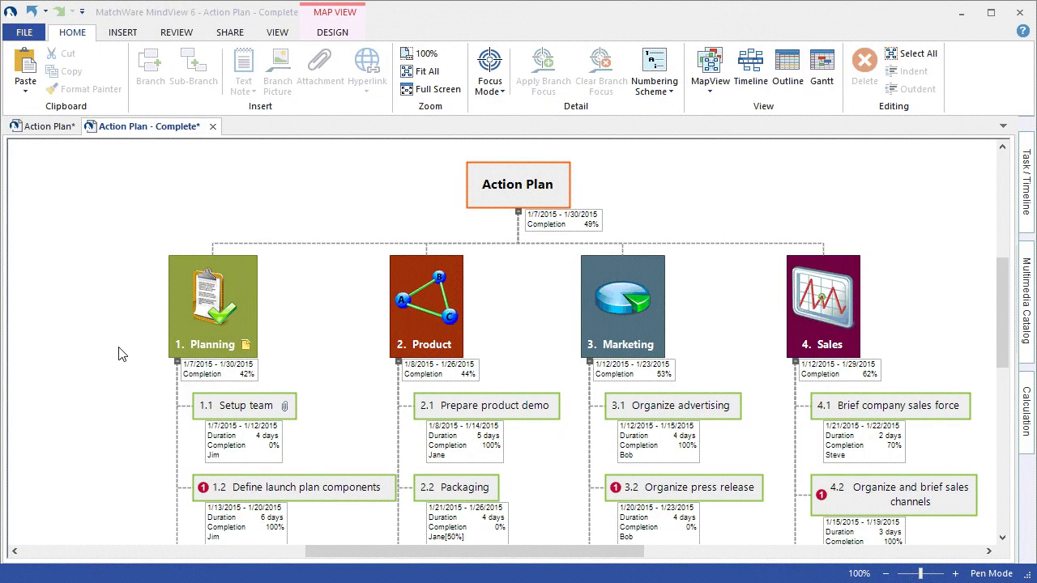
- Export the plan with Advanced Excel Export in Structured layout, including all MindView branch data
left_click(25, 33)
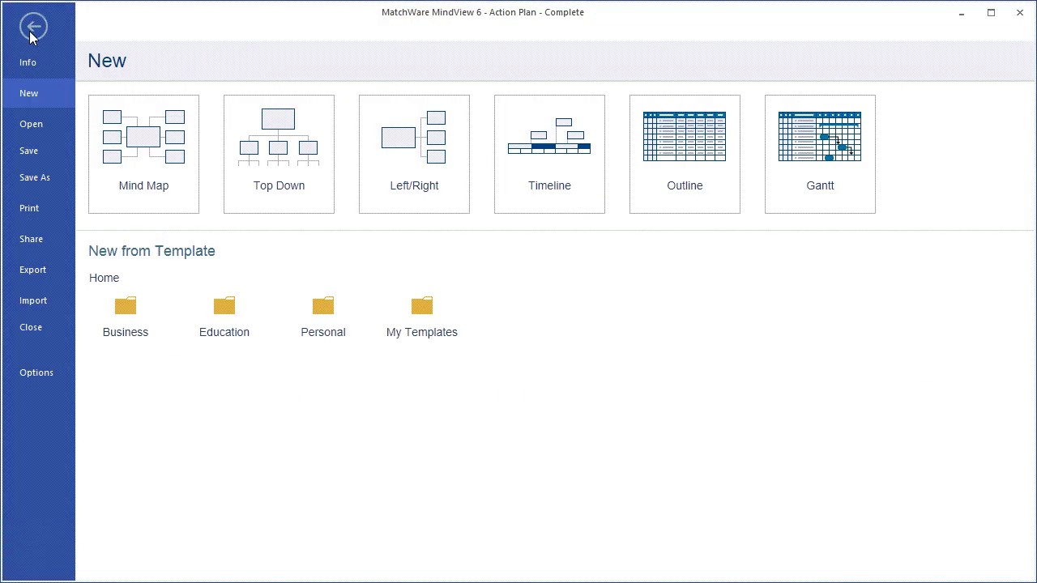
left_click(47, 267)
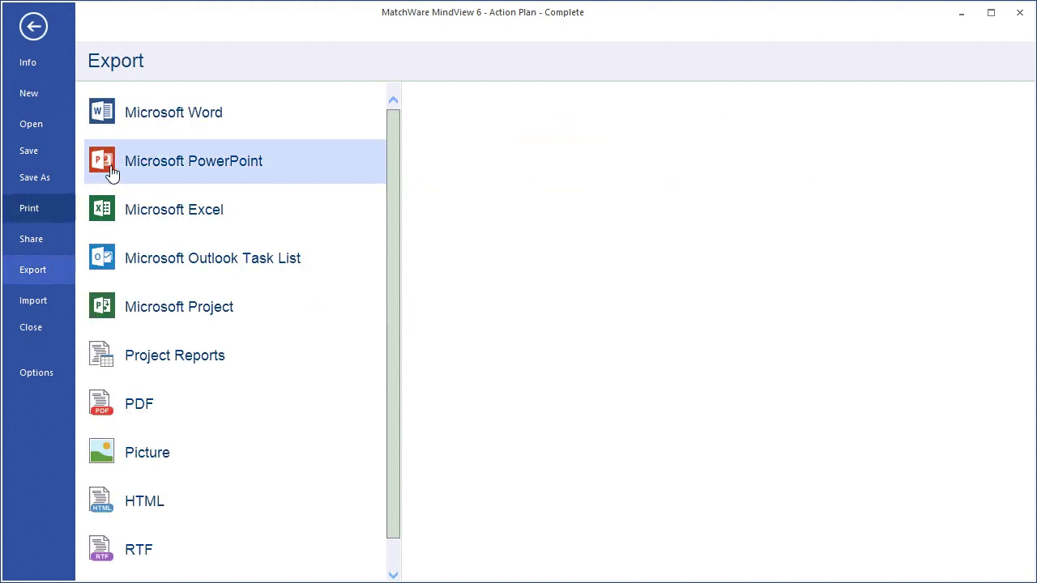
left_click(124, 207)
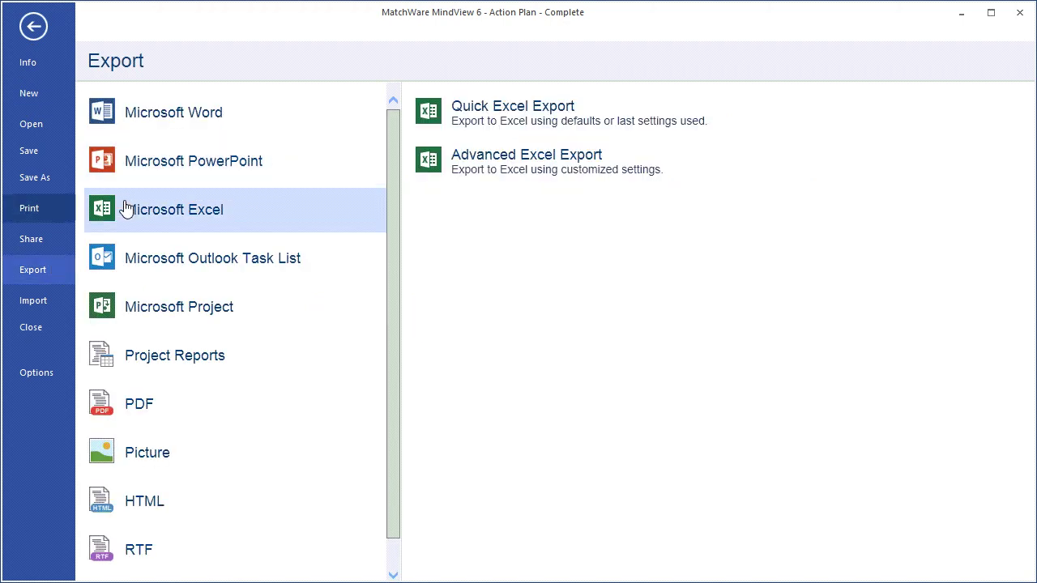
left_click(464, 170)
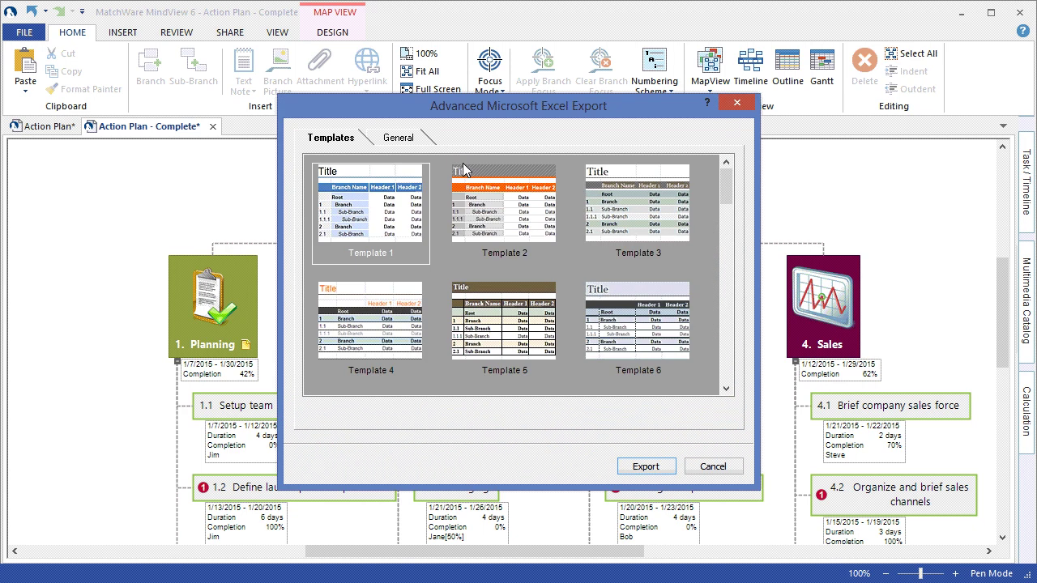
left_click(417, 138)
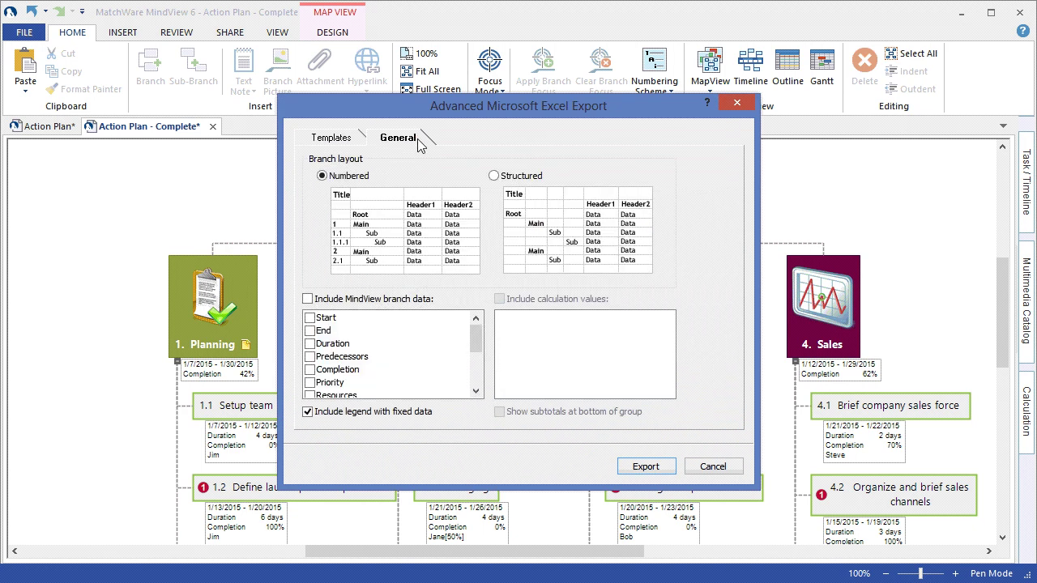
left_click(494, 176)
left_click(308, 299)
left_click(649, 468)
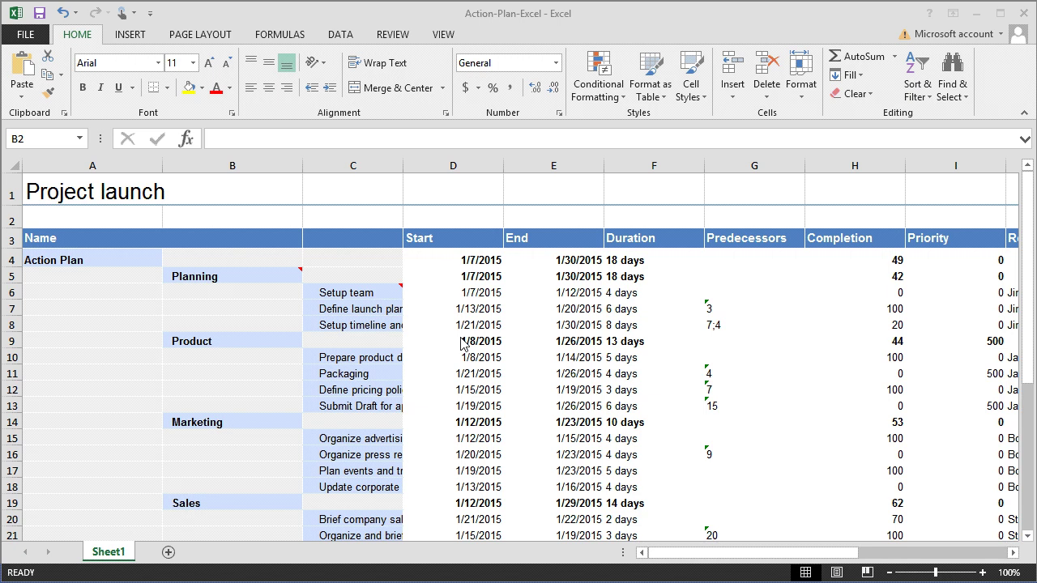
left_click(267, 276)
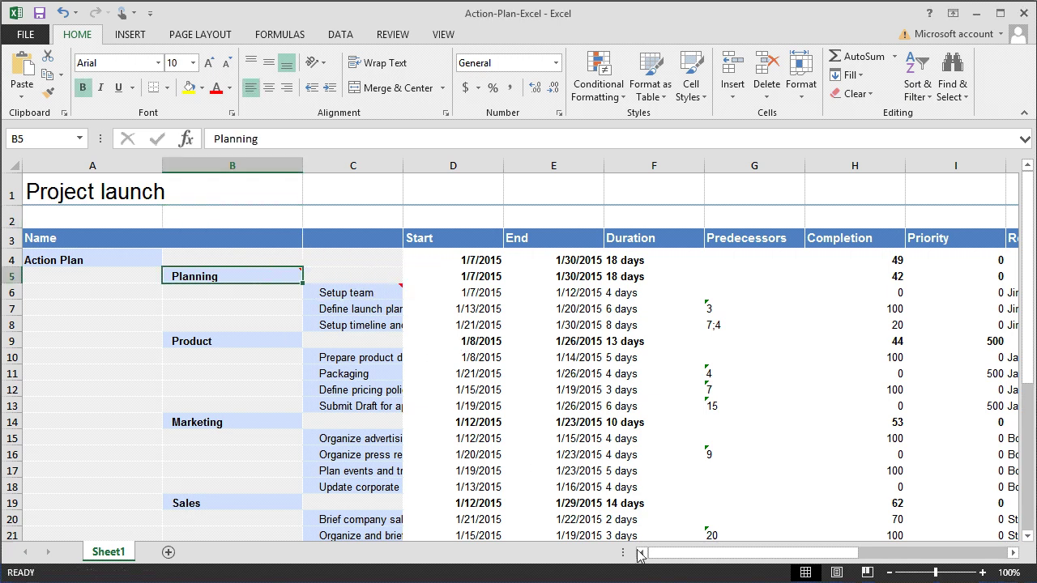
left_click_drag(671, 554, 671, 553)
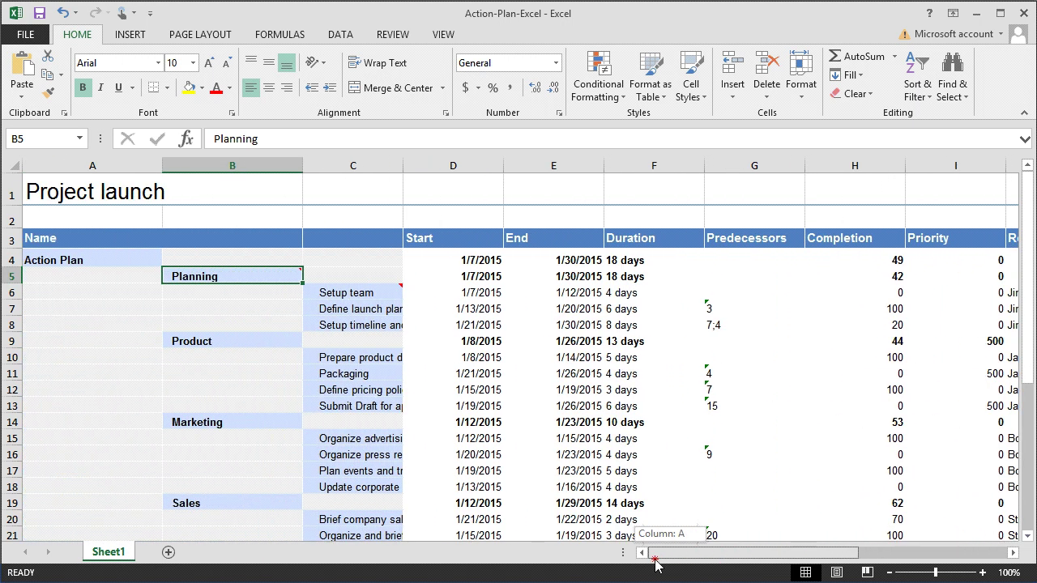
scroll(293, 404, "down", 4)
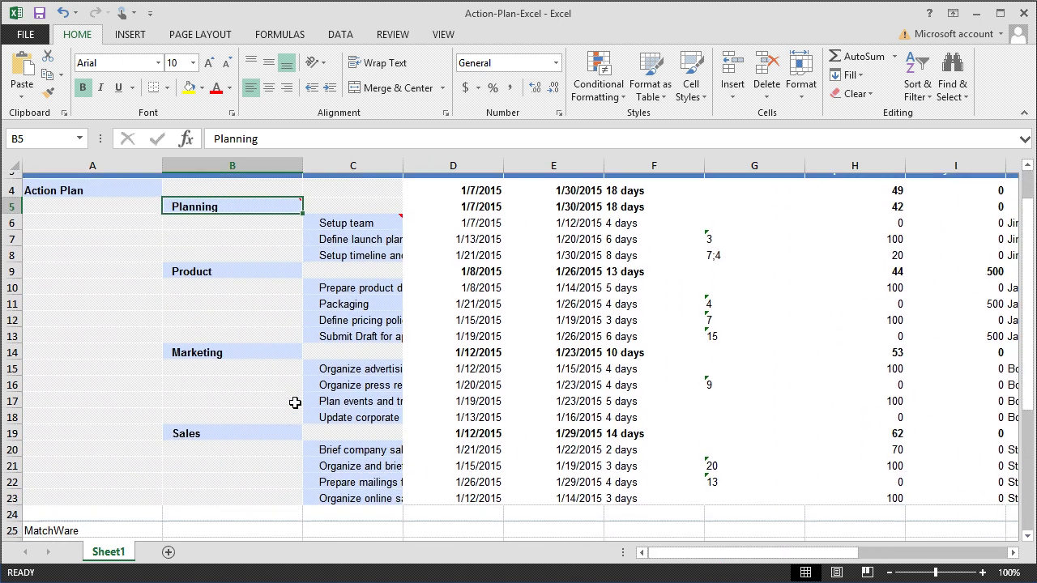
scroll(293, 404, "down", 2)
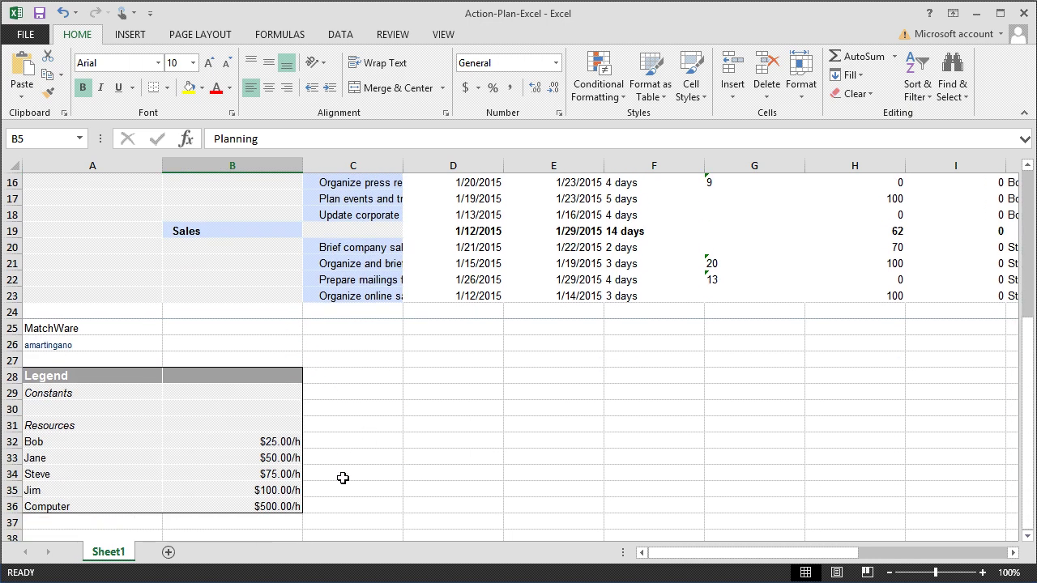
scroll(345, 477, "up", 2)
scroll(344, 477, "up", 3)
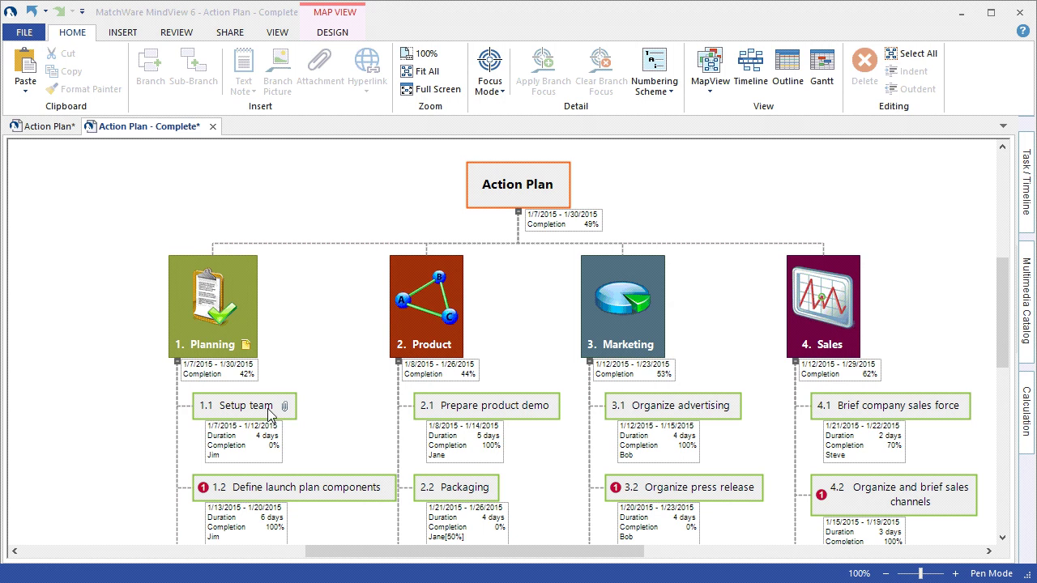
- Show the Setup team task details: 4 days, 1/7–1/12/2015, assigned to resource Jim
left_click(269, 411)
mouse_move(246, 462)
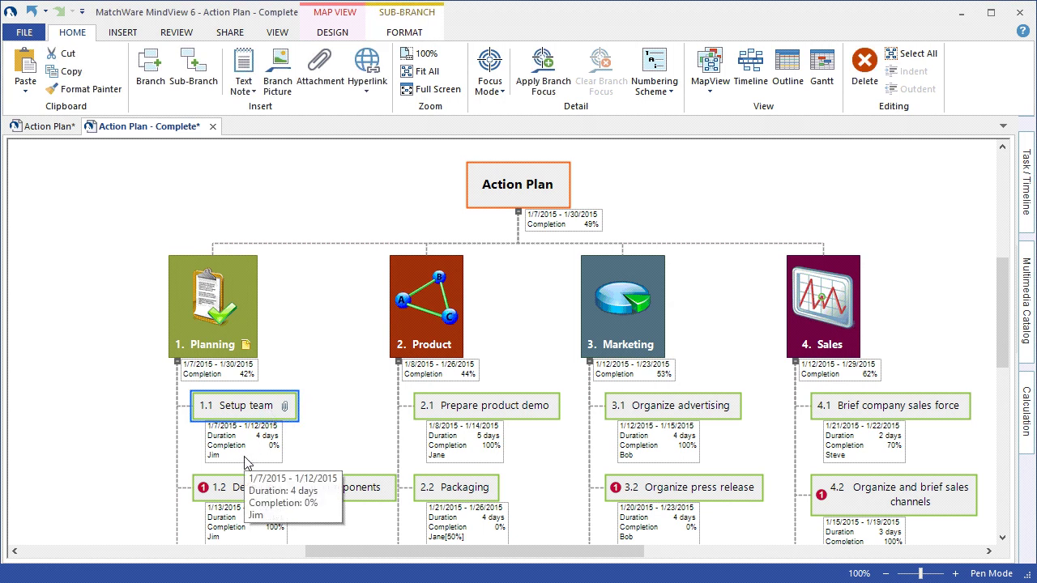
left_click(1026, 223)
left_click(982, 523)
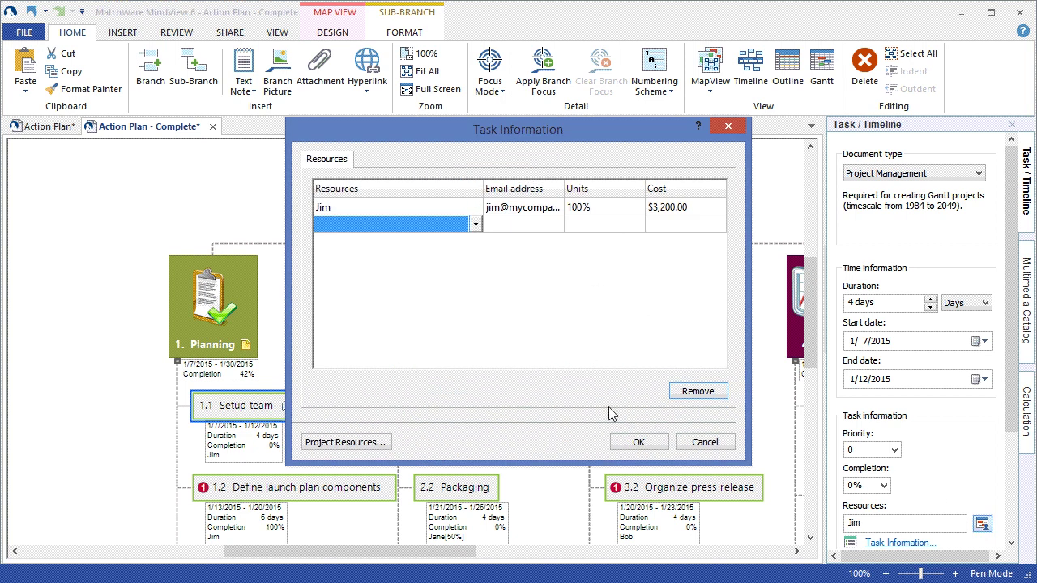
left_click(635, 443)
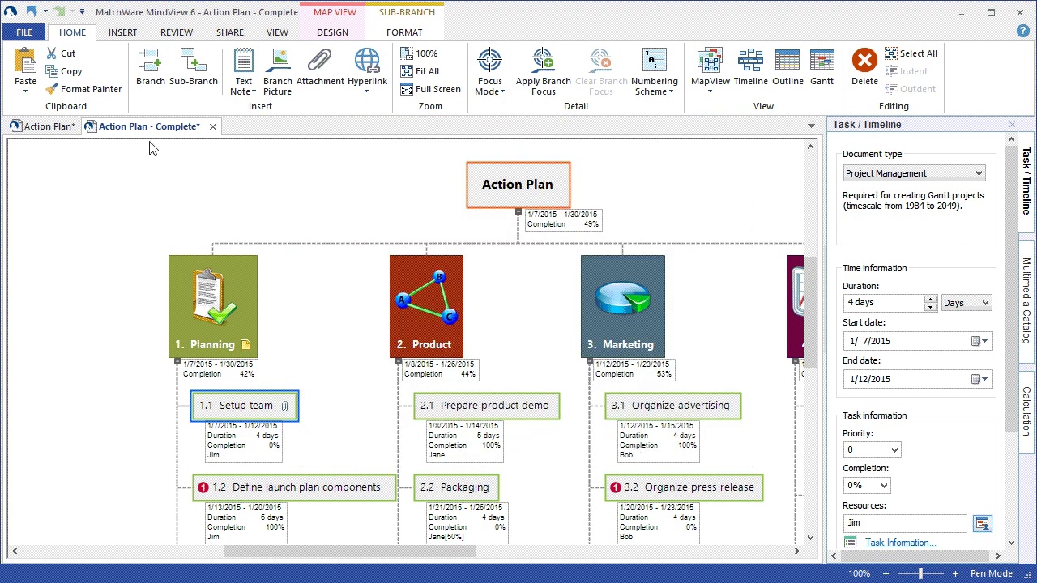
- Preview the Outlook Task List export options, then return to the map
left_click(25, 34)
left_click(41, 274)
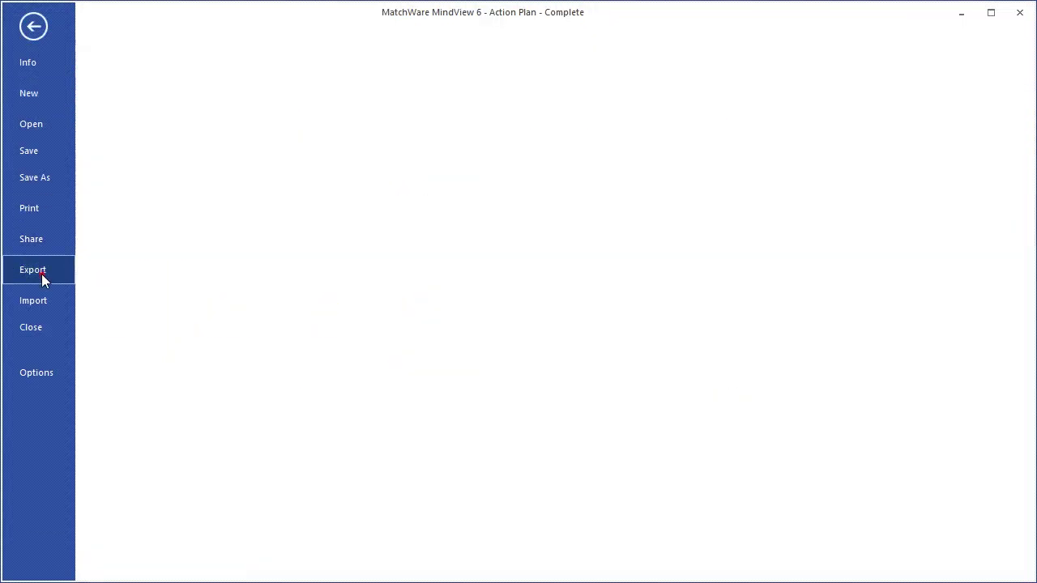
left_click(299, 272)
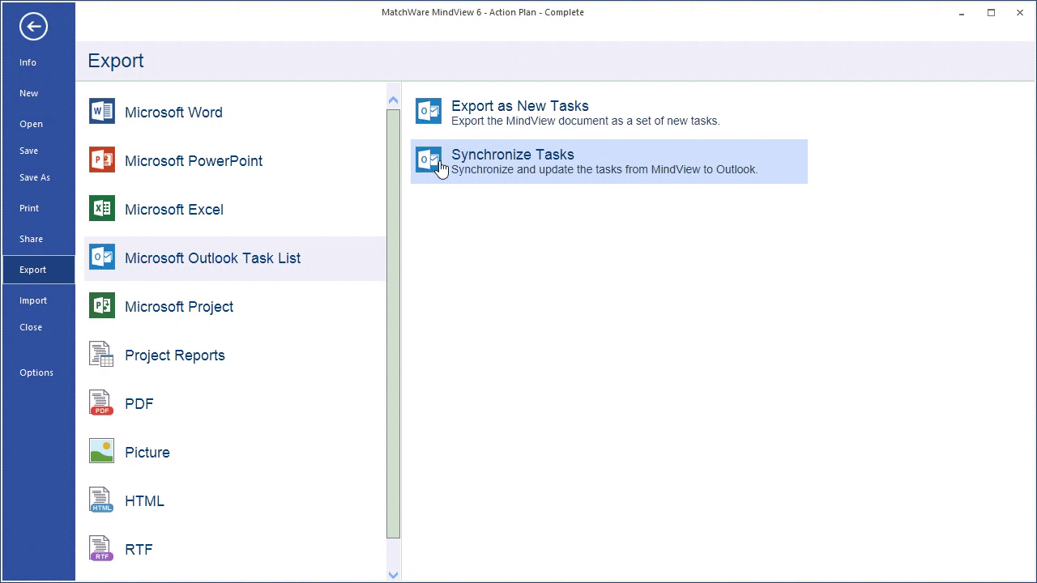
left_click(37, 29)
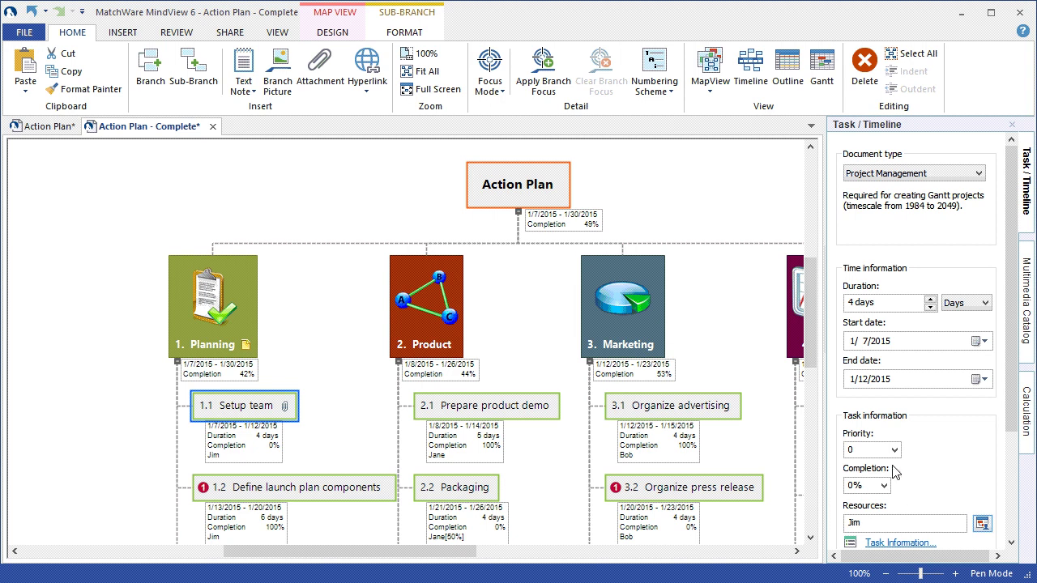
- Hide the Task / Timeline panel and export the Action Plan to Microsoft Project
left_click(1027, 229)
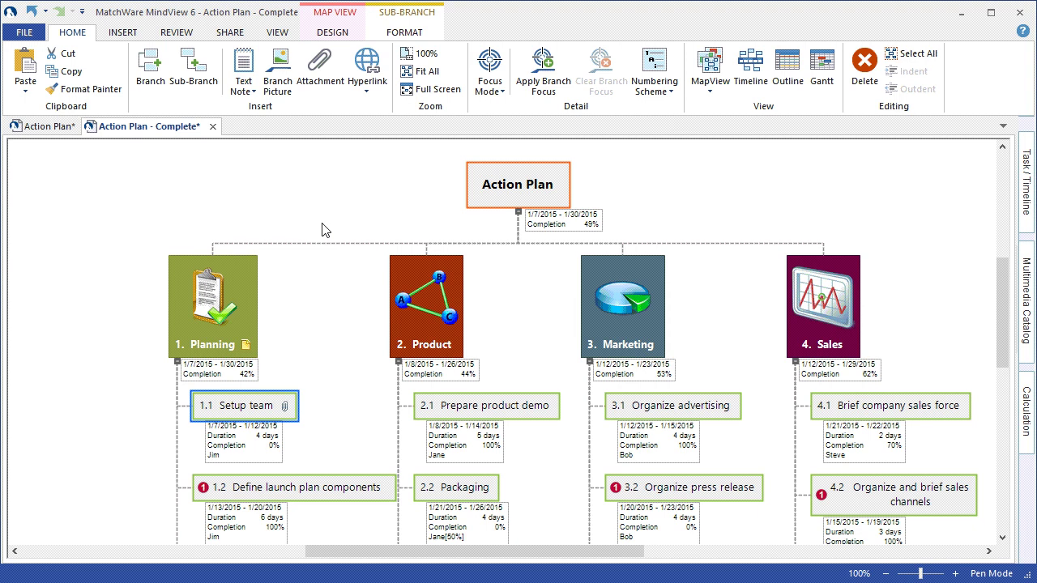
left_click(11, 33)
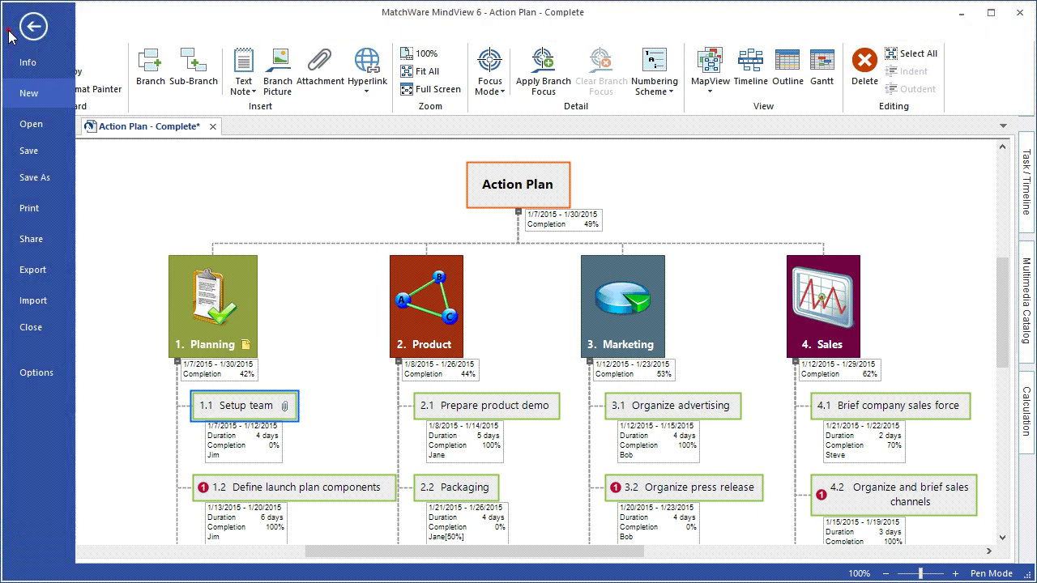
left_click(43, 277)
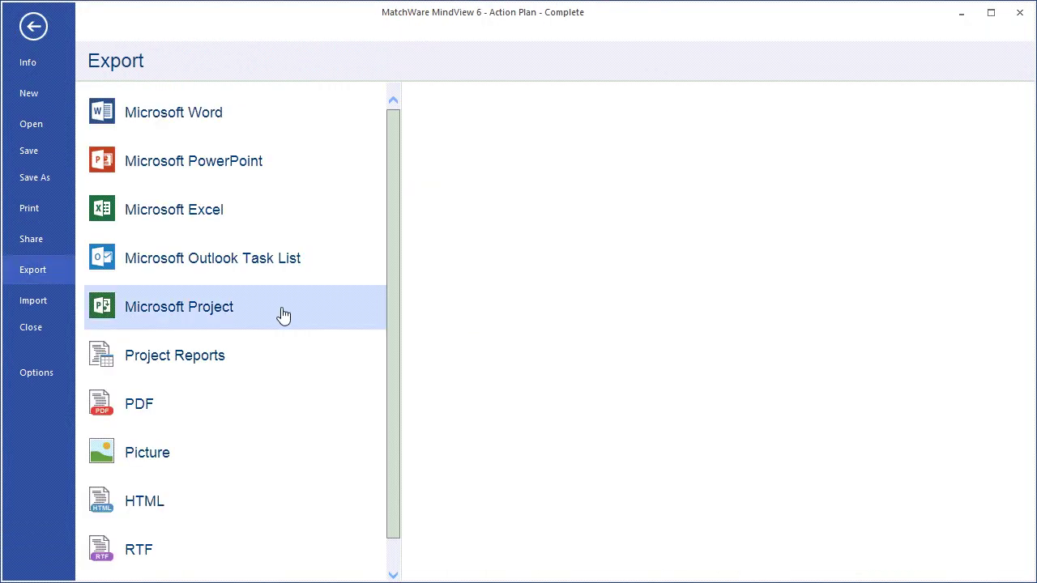
left_click(282, 308)
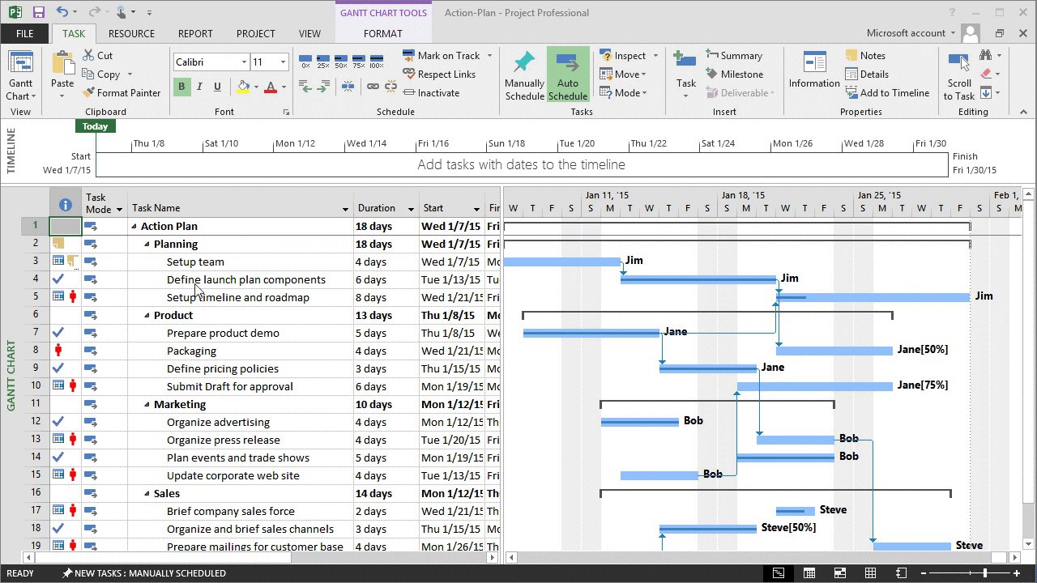
left_click(60, 244)
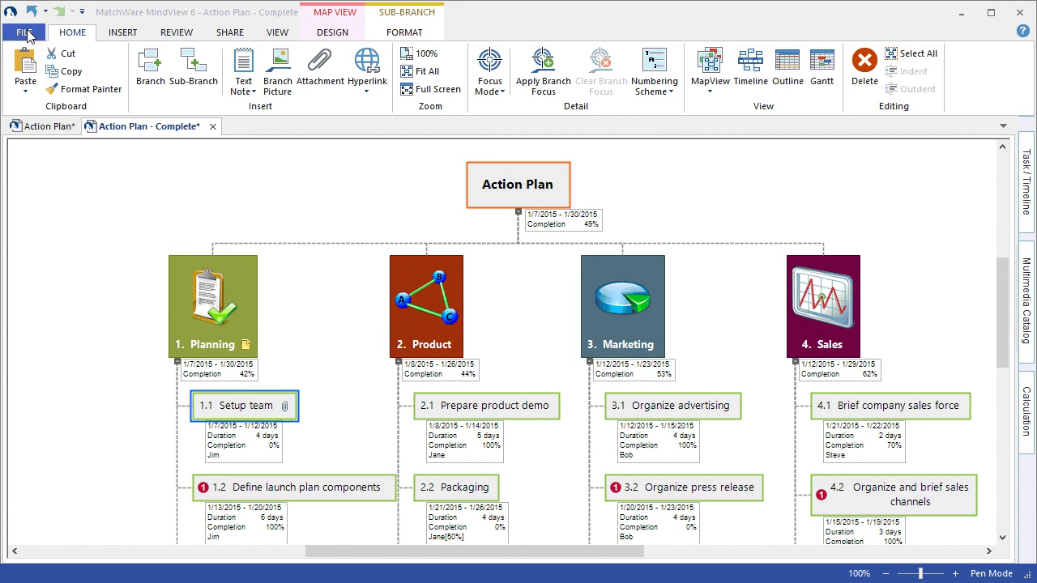
- Look over the Import sources, then return and list the Export formats instead
left_click(24, 32)
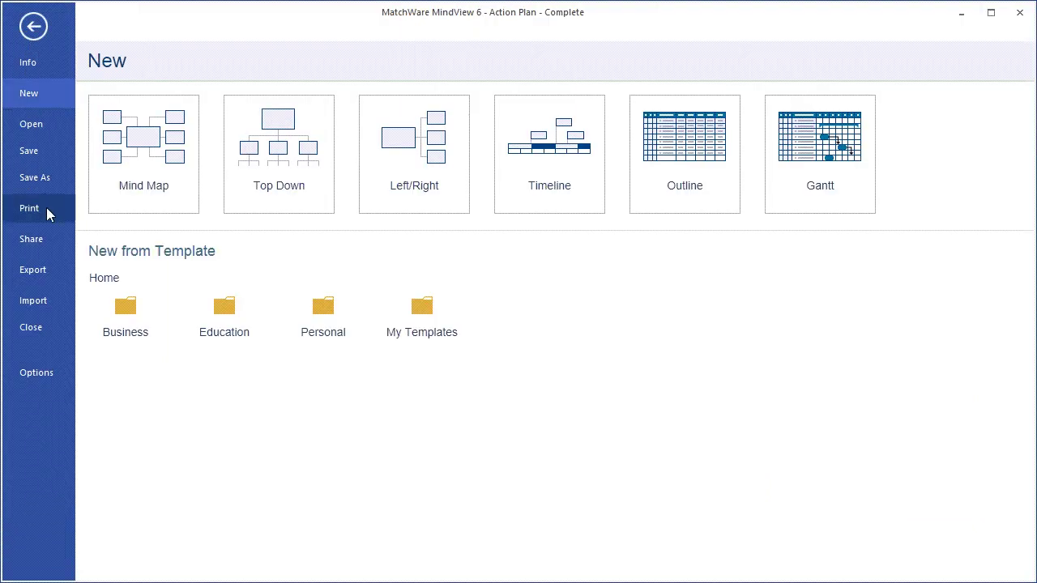
left_click(47, 309)
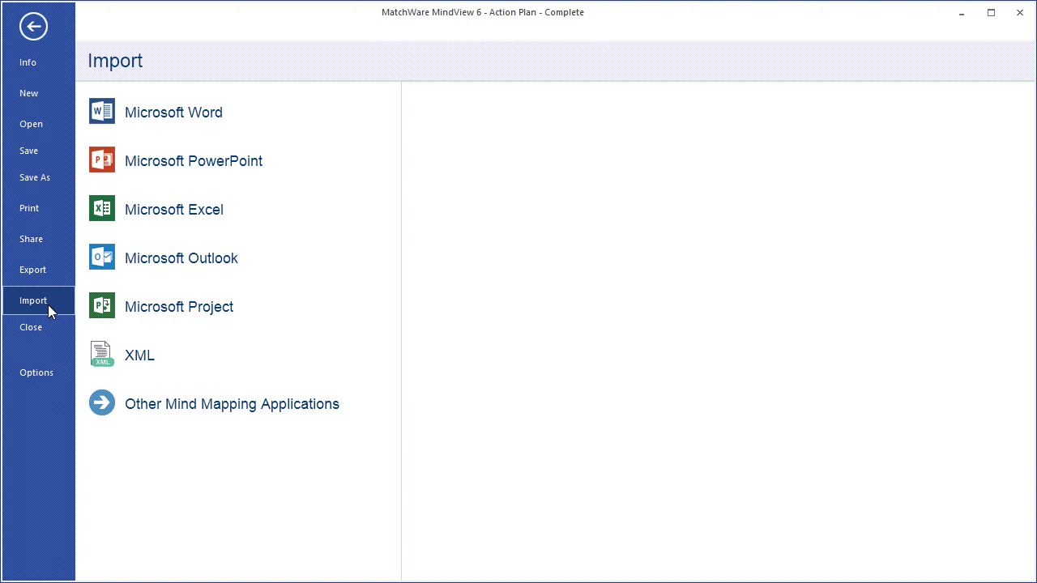
key("Escape")
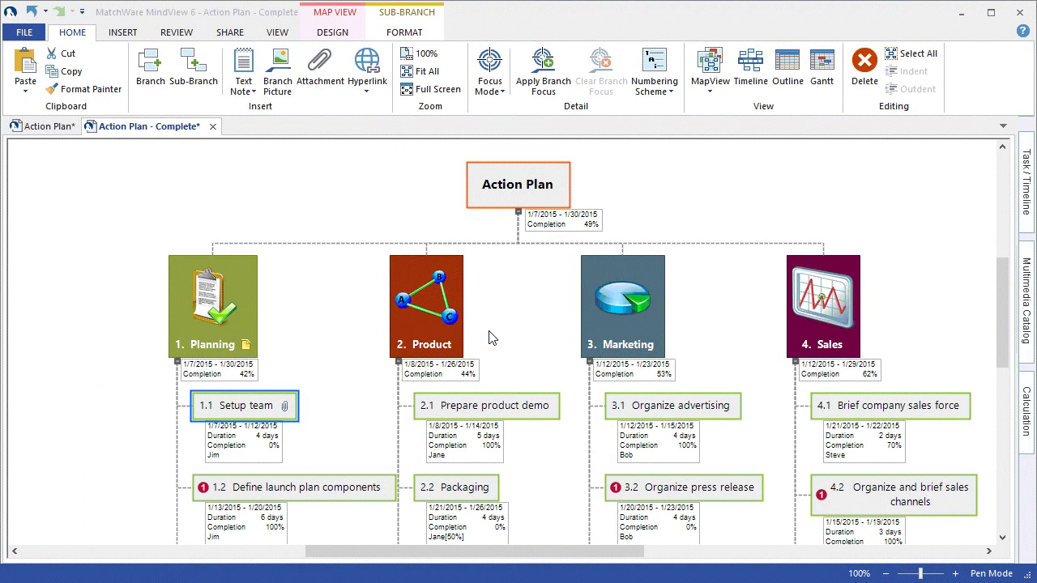
left_click(23, 32)
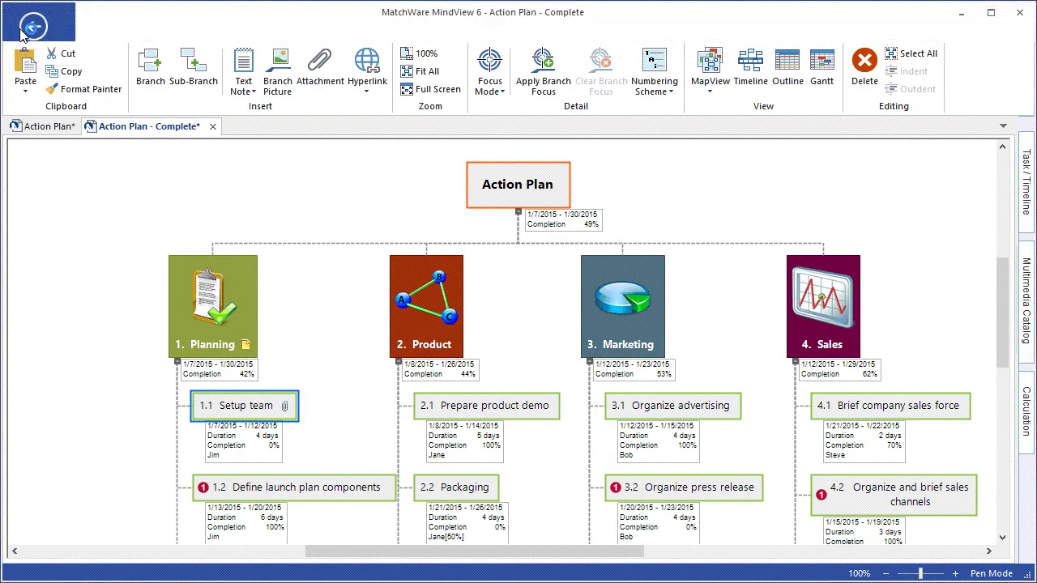
left_click(36, 269)
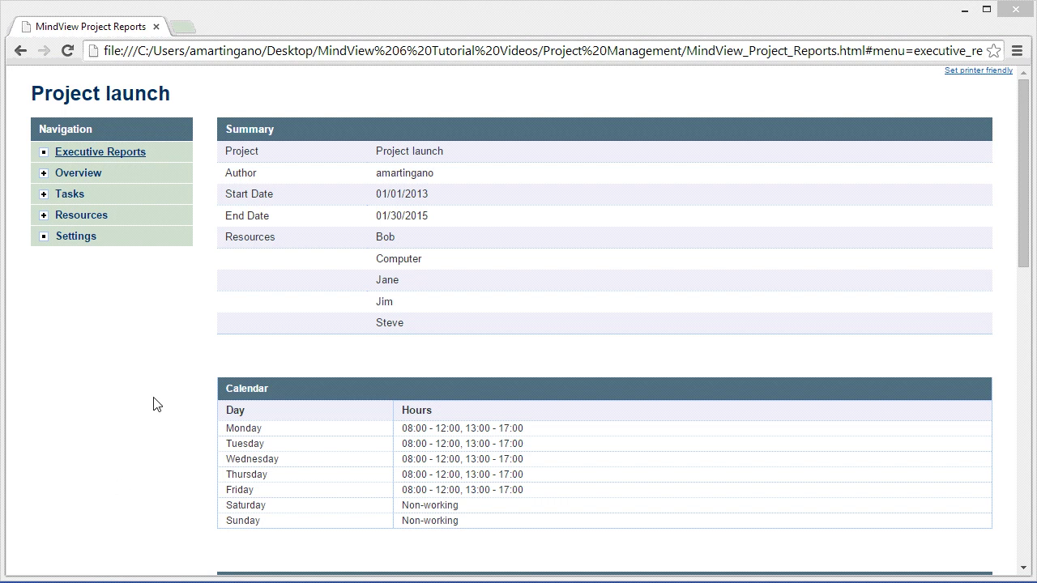
- Expand the Overview, Tasks and Resources sections of the report navigation
left_click(82, 175)
left_click(70, 266)
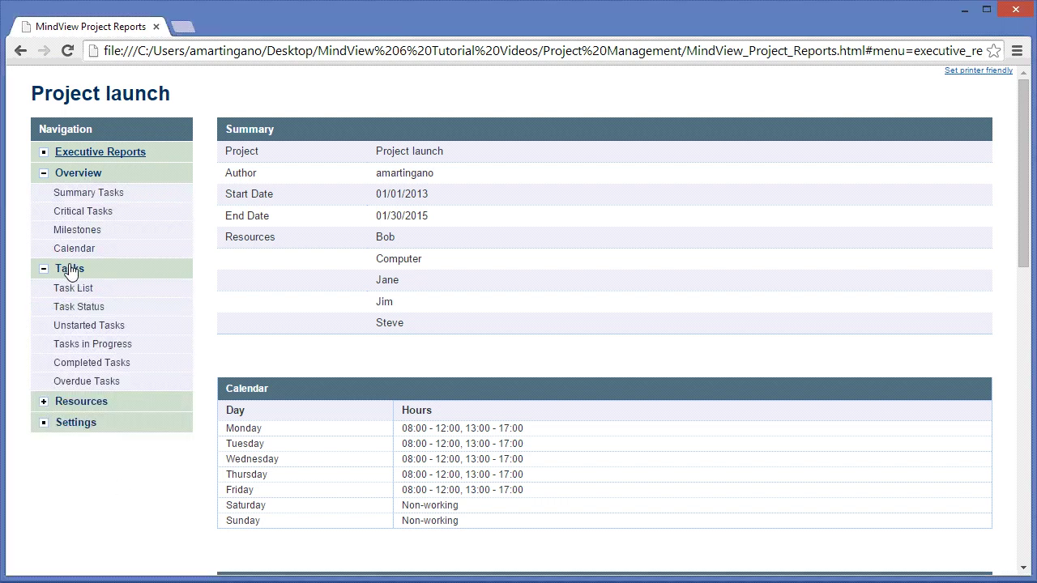
left_click(81, 400)
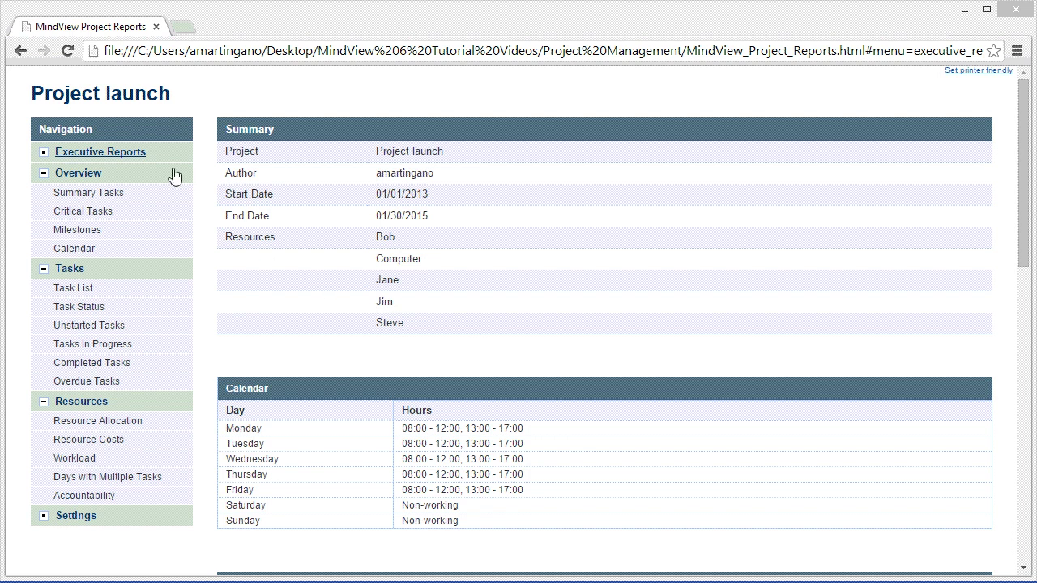
- View the Task List and Resource Allocation reports, then the Workload chart and ranking
left_click(86, 293)
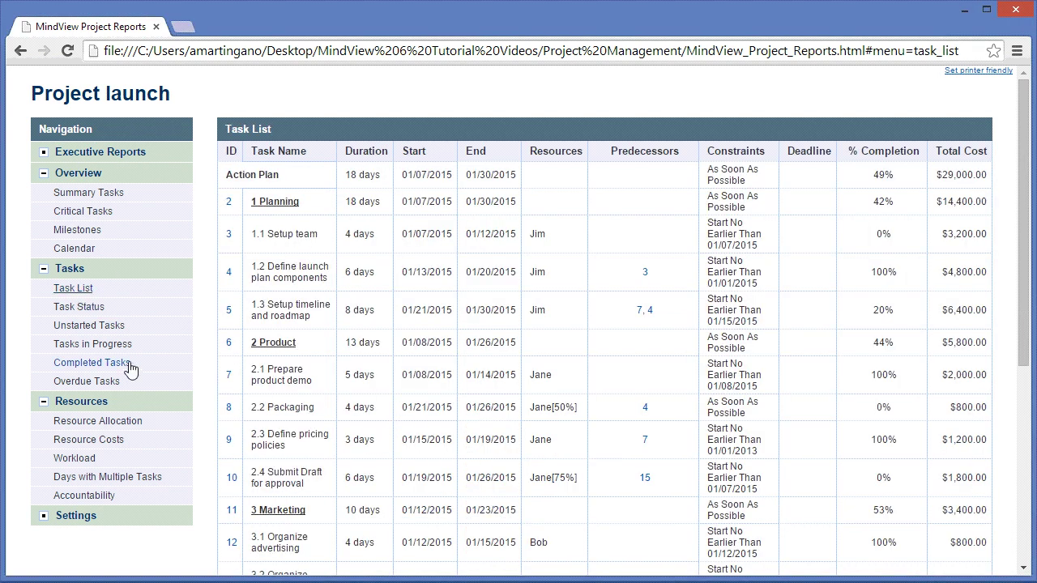
left_click(129, 425)
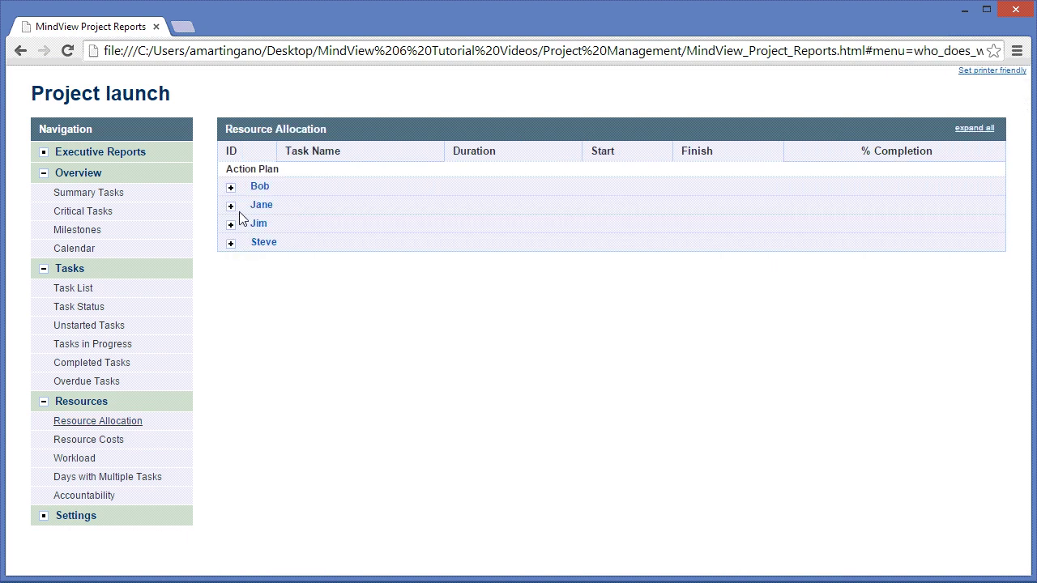
left_click(231, 189)
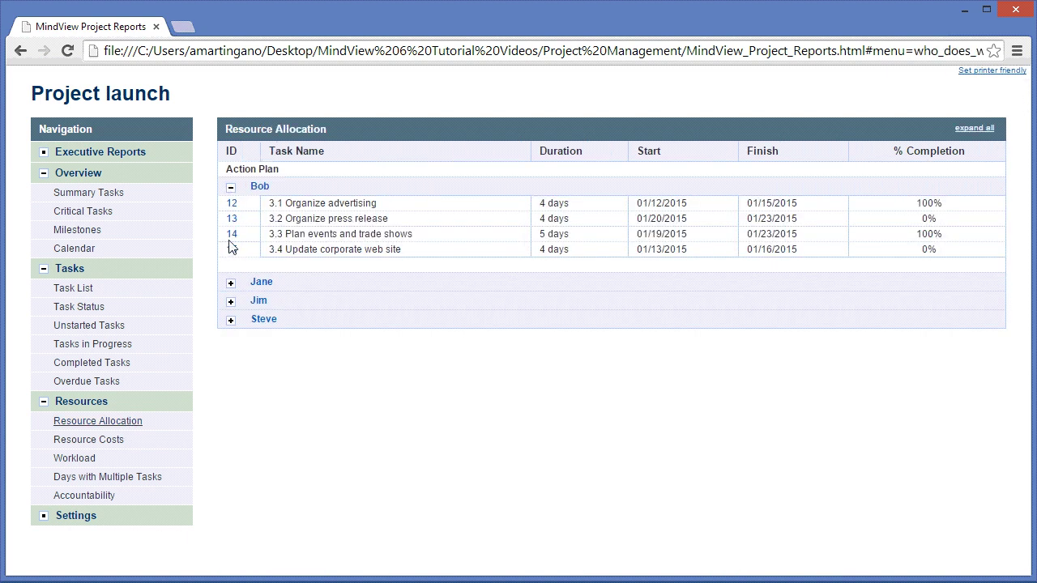
left_click(75, 458)
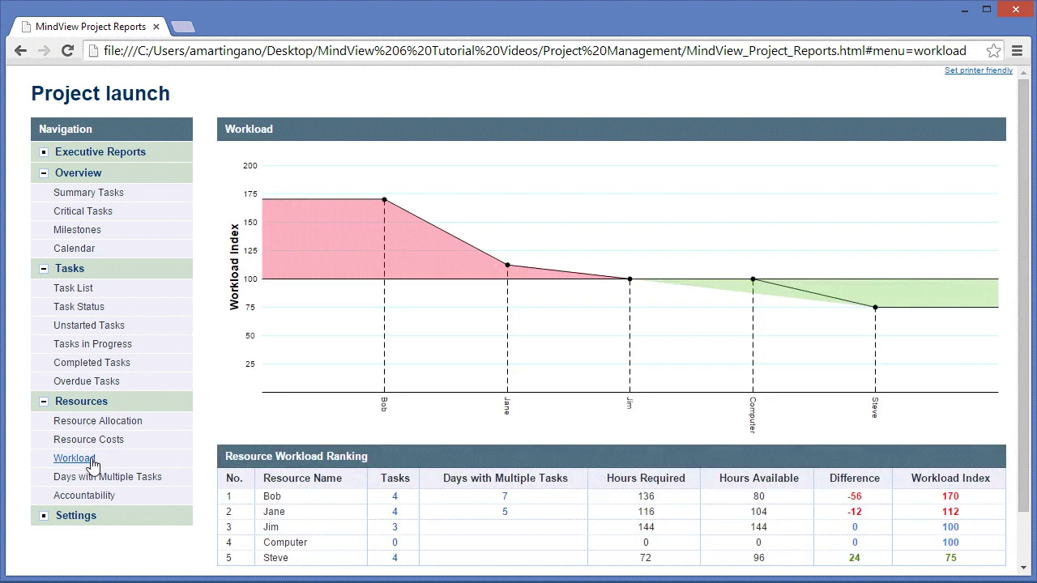